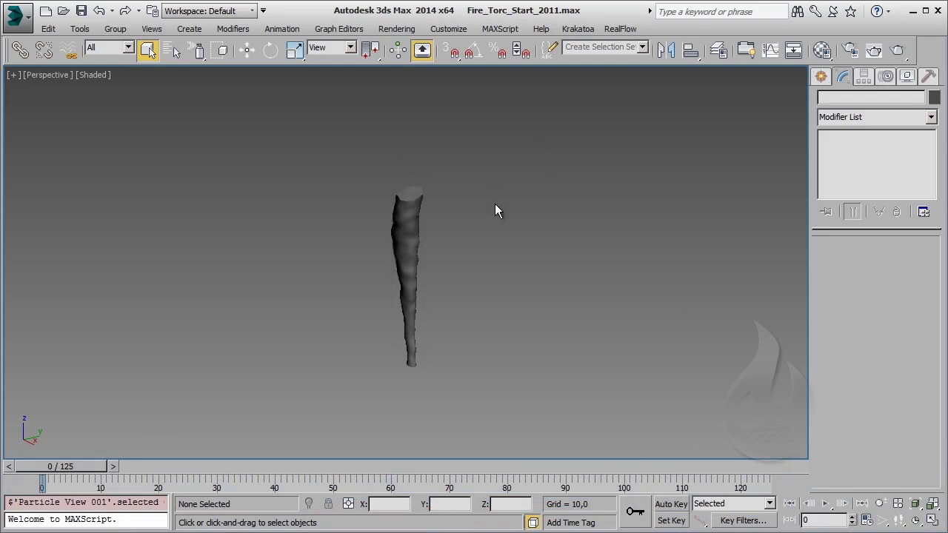
Select the torch column and inspect its 750 preselected polygons.
scroll(494, 208, "up", 5)
middle_click_drag(245, 229, 370, 286)
left_click(337, 311)
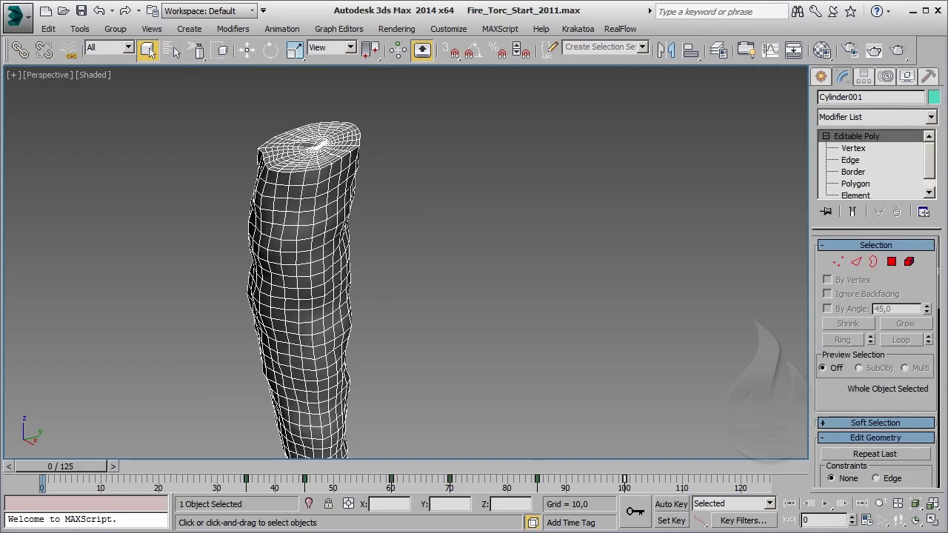
mouse_move(330, 303)
middle_mouse_down()
mouse_move(469, 303)
mouse_move(430, 305)
middle_mouse_up()
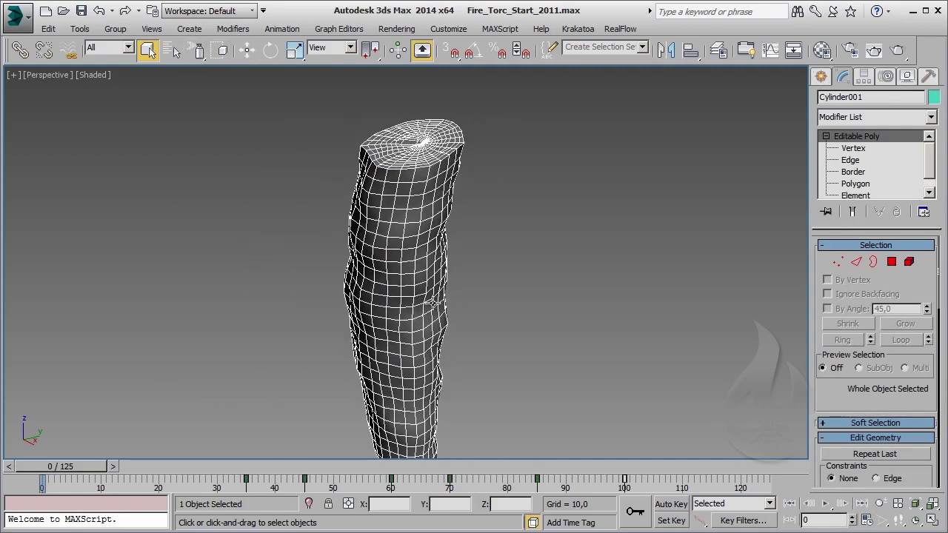
left_click(872, 147)
left_click(873, 161)
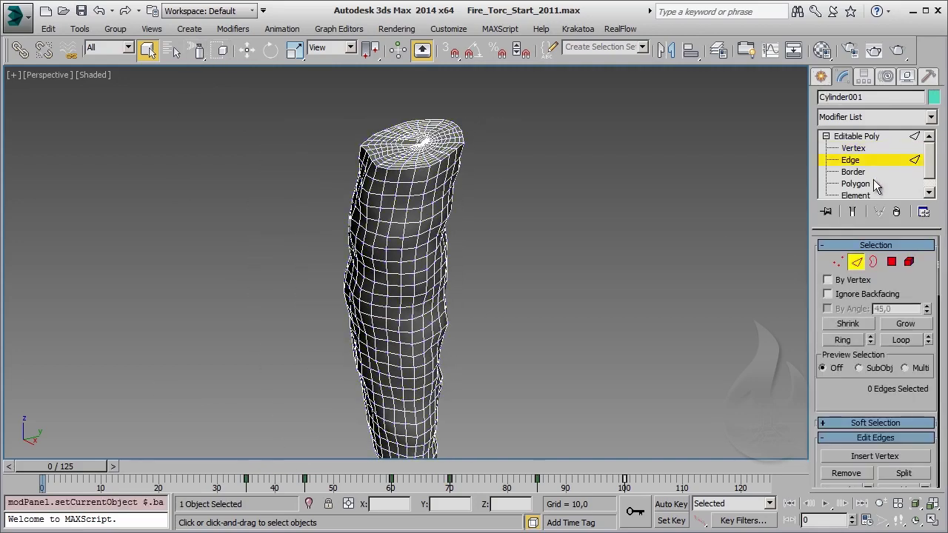
left_click(874, 184)
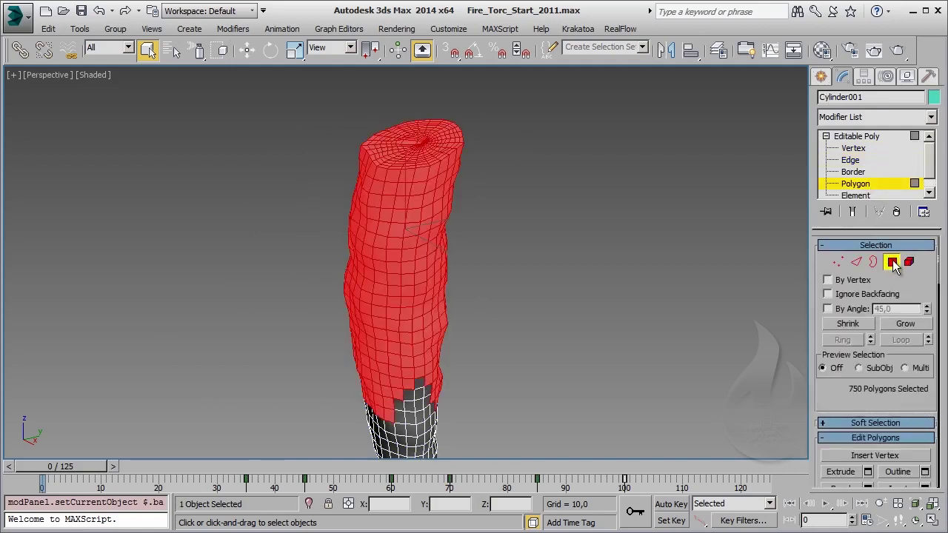
left_click(891, 261)
Show the selected polygons again, then exit sub-object editing and deselect the column.
mouse_move(470, 268)
middle_mouse_down()
mouse_move(481, 286)
mouse_move(481, 257)
mouse_move(462, 259)
middle_mouse_up()
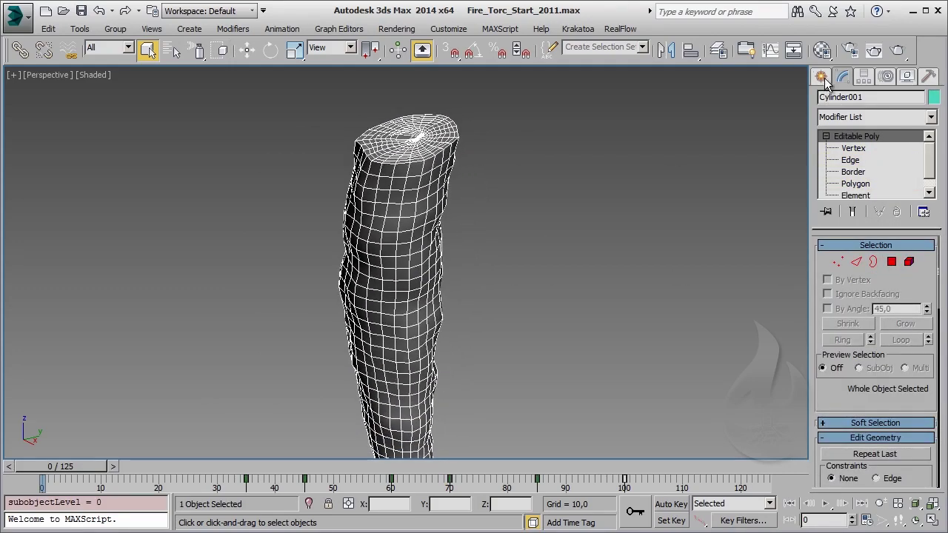
key("4")
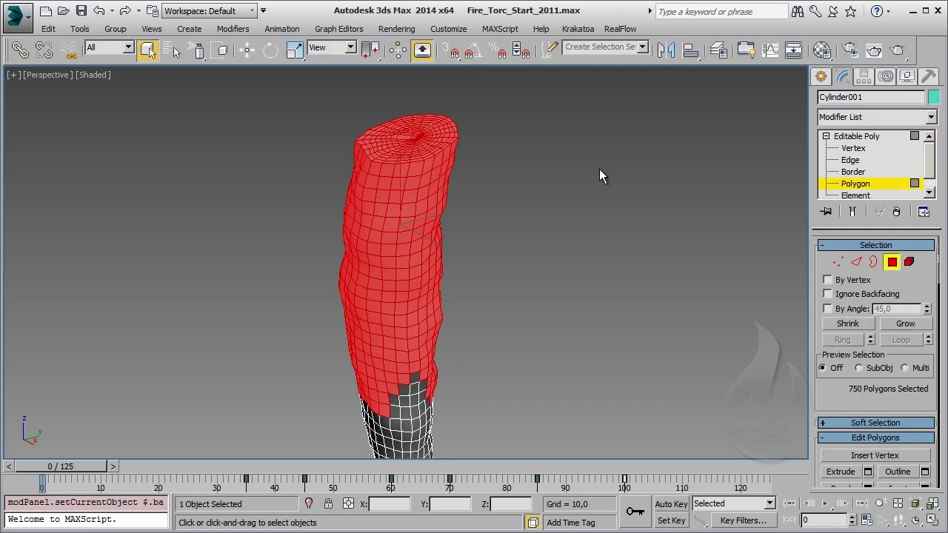
left_click(891, 261)
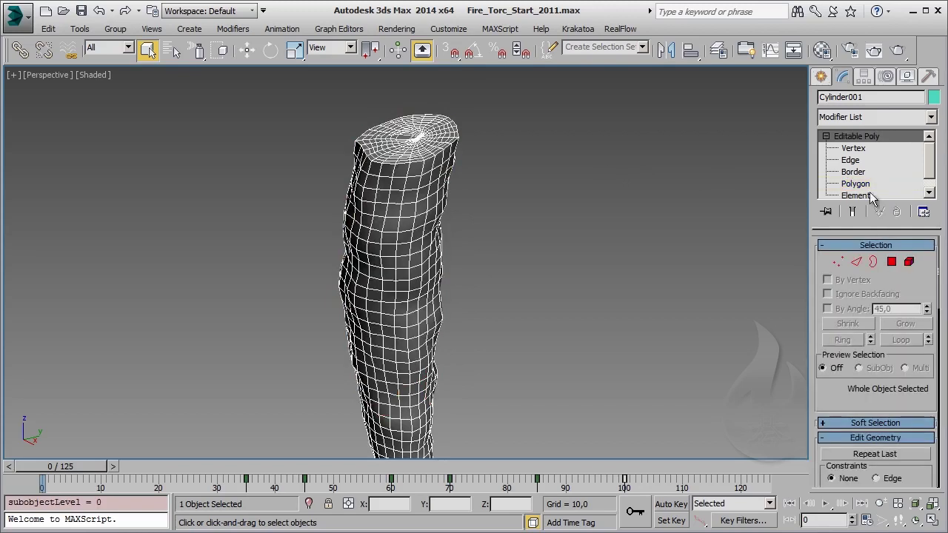
left_click(853, 148)
left_click(854, 137)
left_click(454, 191)
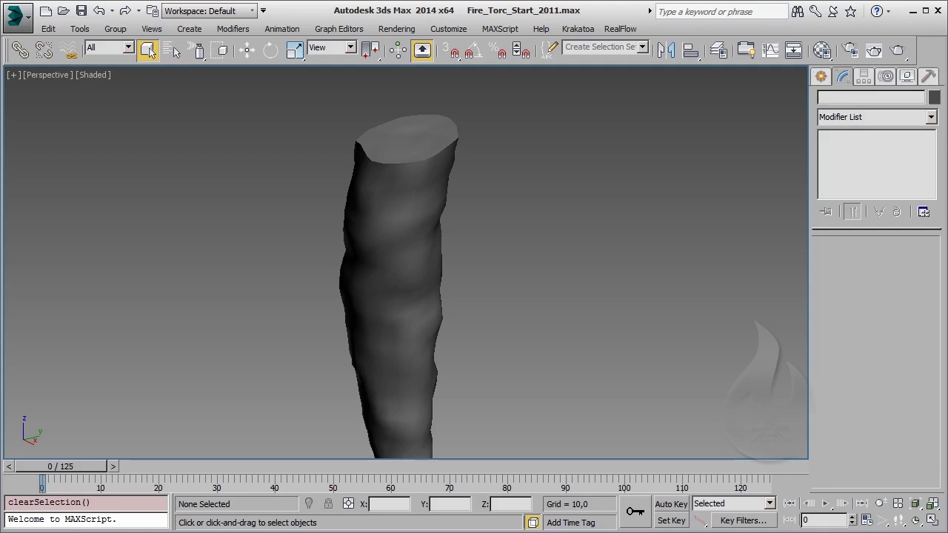
Play the torch's swaying animation, stop it at frame 61, and return to frame 0.
mouse_move(476, 331)
middle_mouse_down("alt")
mouse_move(463, 282)
mouse_move(393, 244)
mouse_move(463, 283)
mouse_move(406, 308)
middle_mouse_up("alt")
left_click(406, 307)
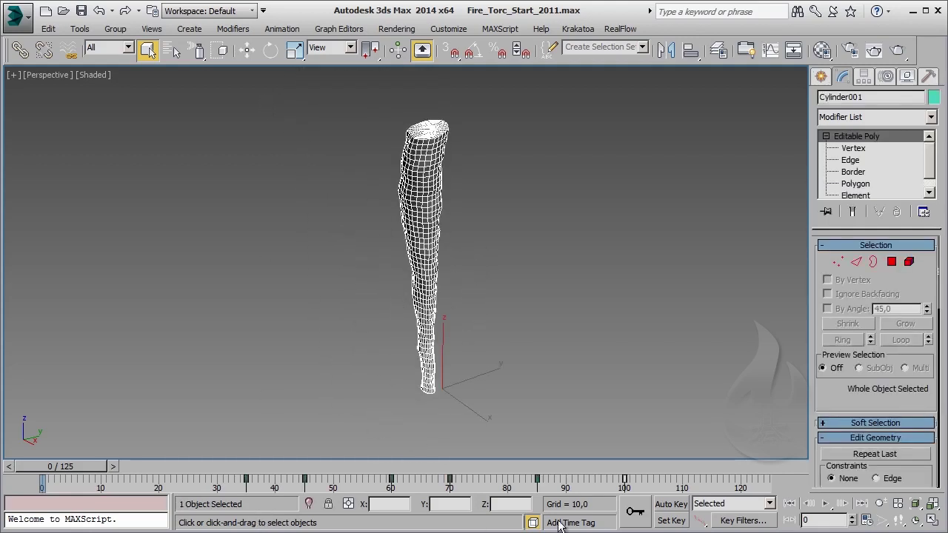
left_click(824, 504)
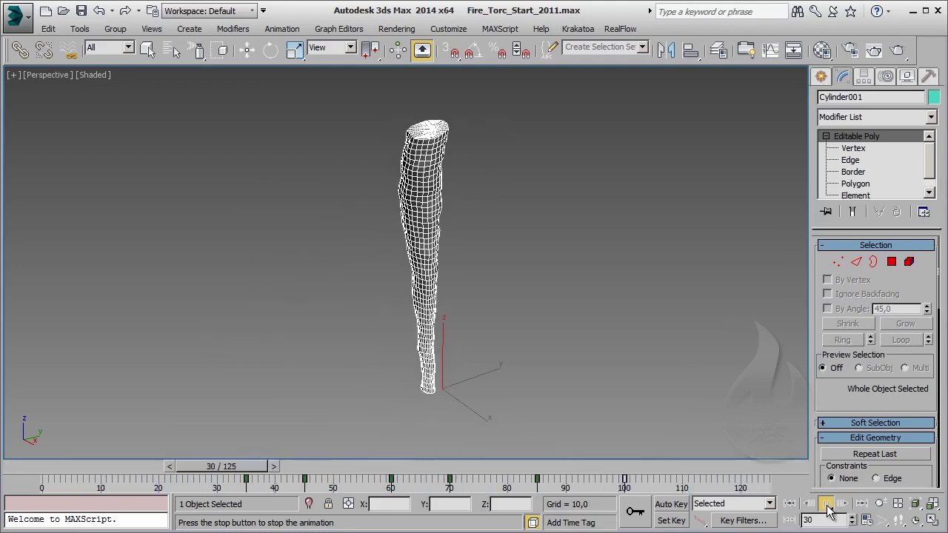
left_click(828, 509)
left_click(509, 416)
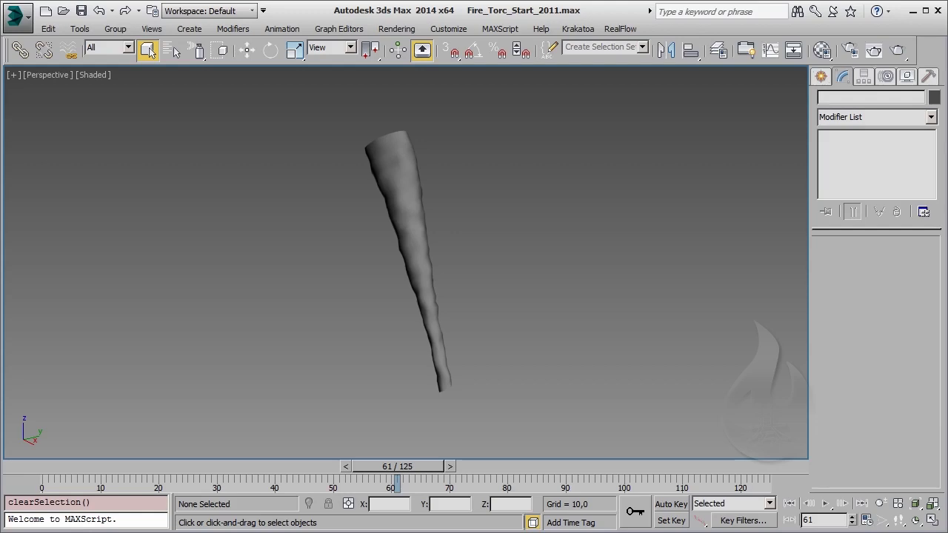
key("Home")
left_click(338, 28)
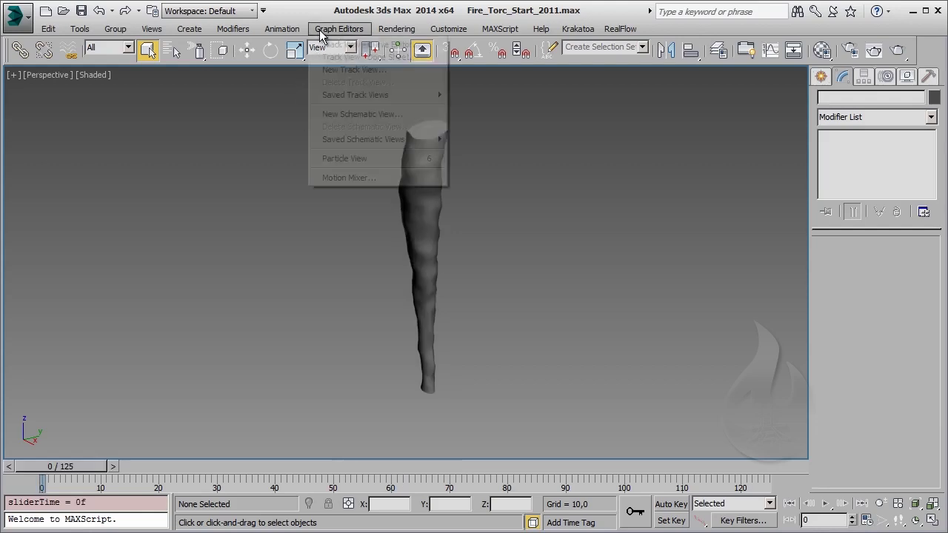
Open Particle View from Graph Editors, showing an empty event graph and the operator depot.
left_click(343, 163)
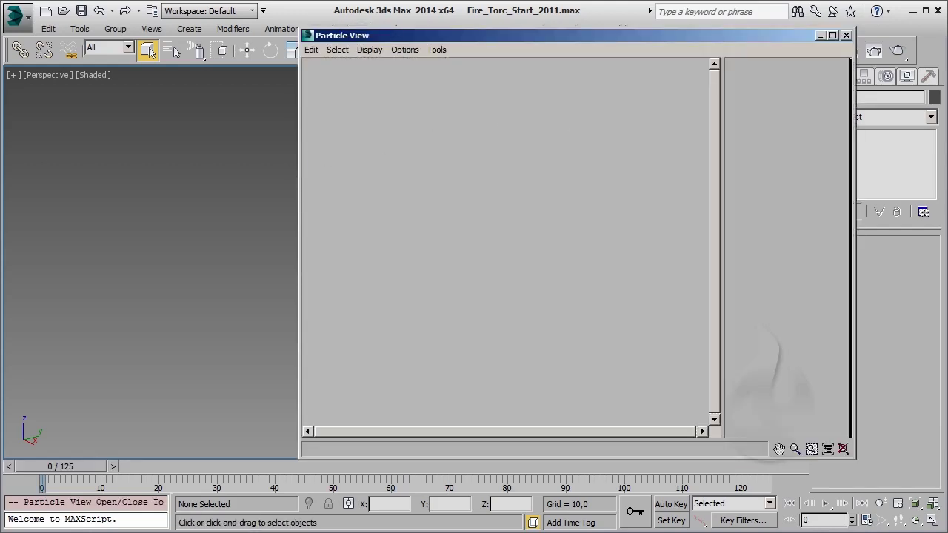
key("6")
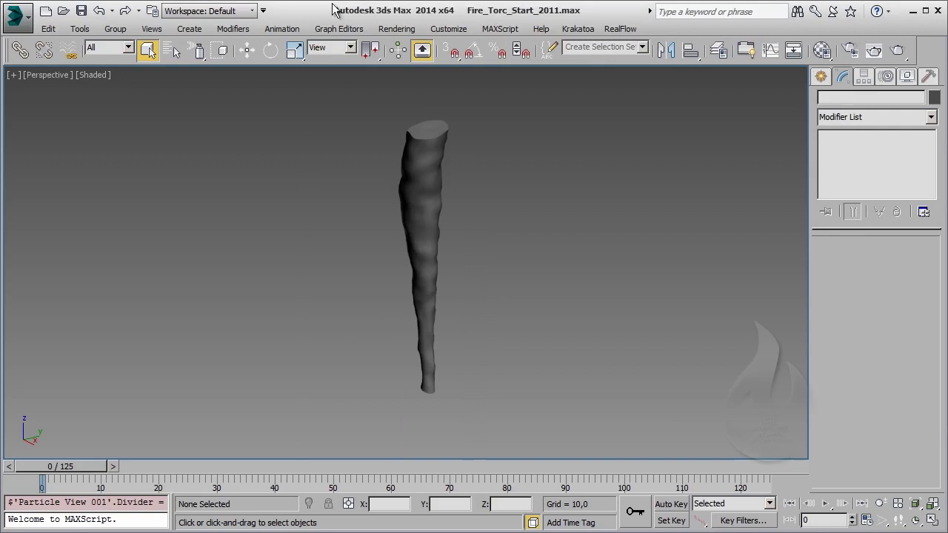
left_click(354, 29)
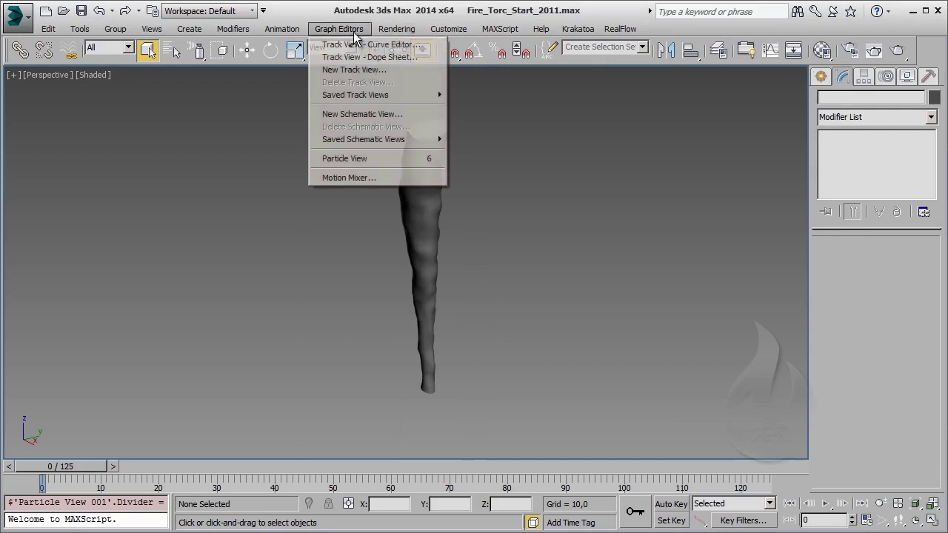
left_click(374, 159)
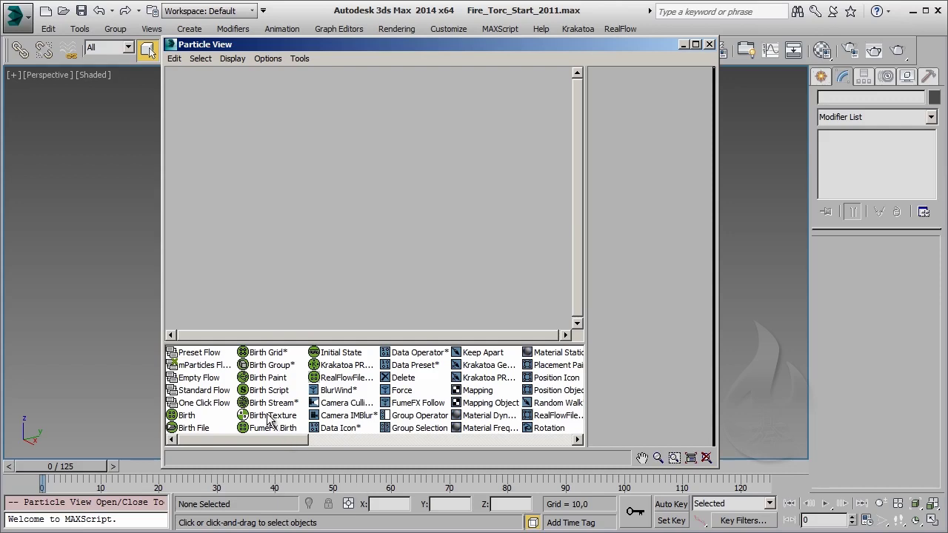
Create PF Source 001 and wire it to a new Event 001 holding a Birth operator.
left_click_drag(198, 377, 206, 96)
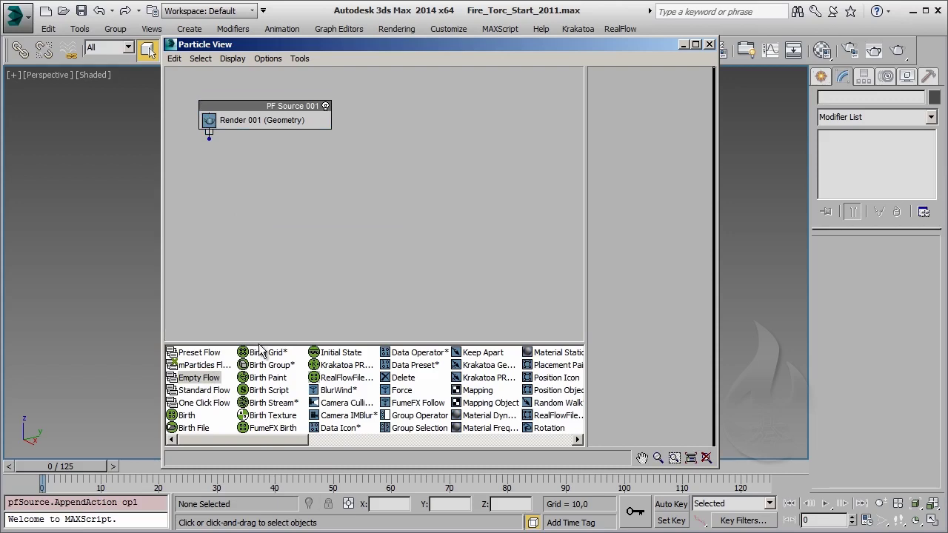
mouse_move(186, 415)
left_mouse_down()
mouse_move(275, 186)
mouse_move(210, 197)
left_mouse_up()
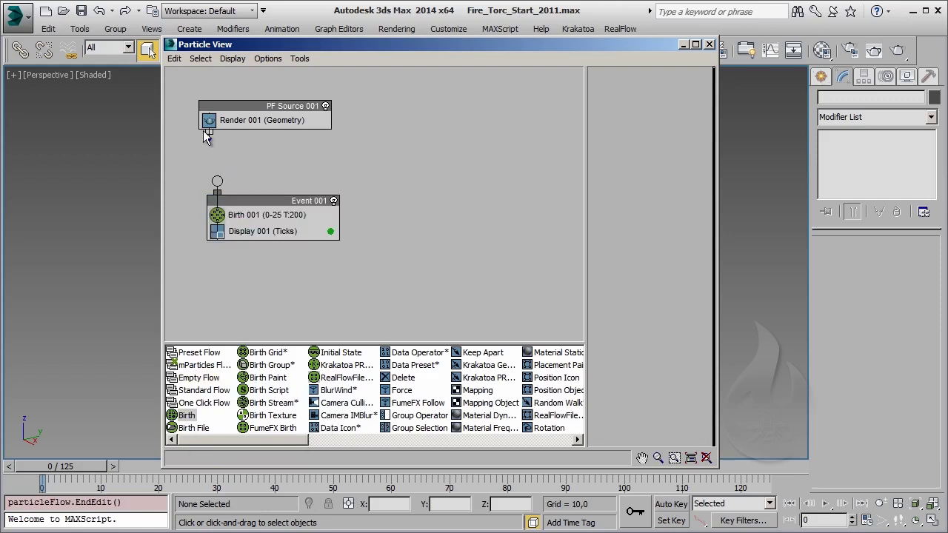
left_click_drag(209, 138, 217, 180)
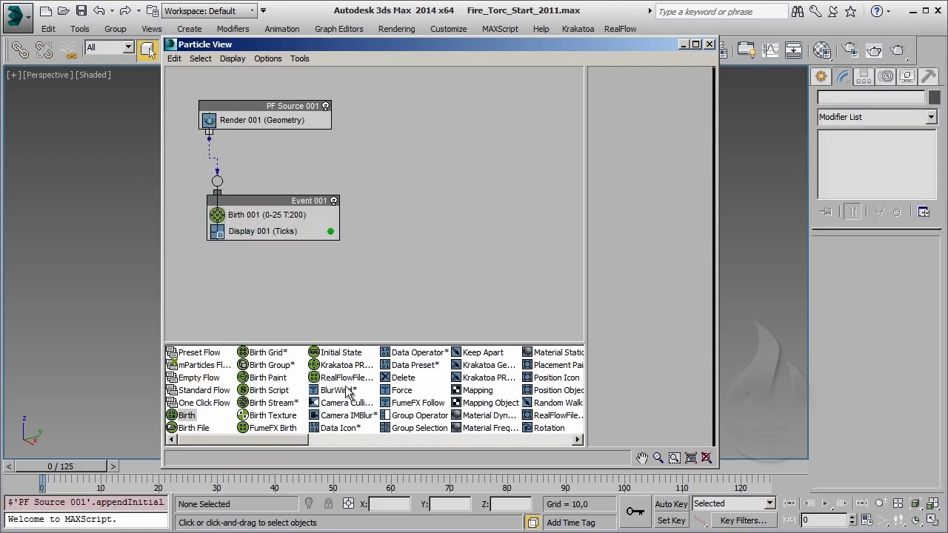
Add a Position Object operator to Event 001 and select it.
left_click(577, 439)
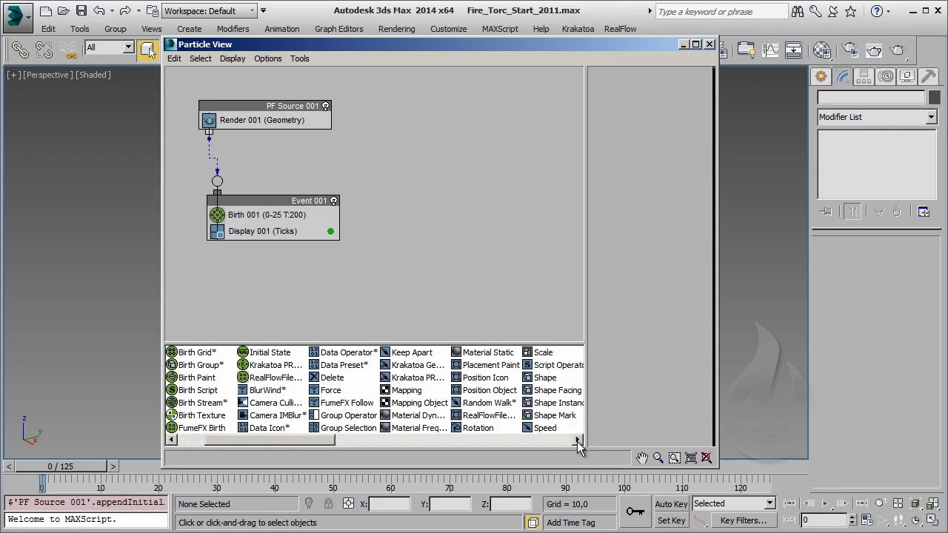
left_click_drag(488, 390, 250, 235)
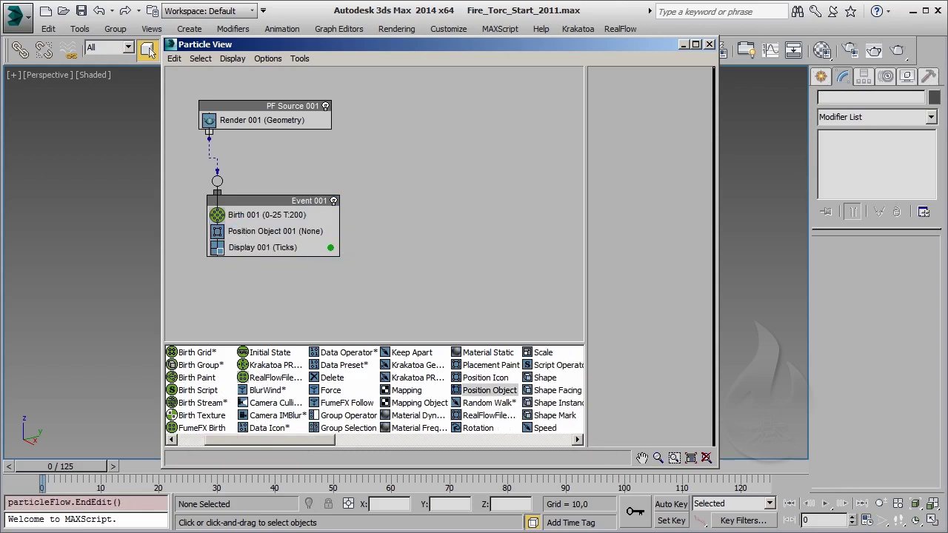
left_click(274, 231)
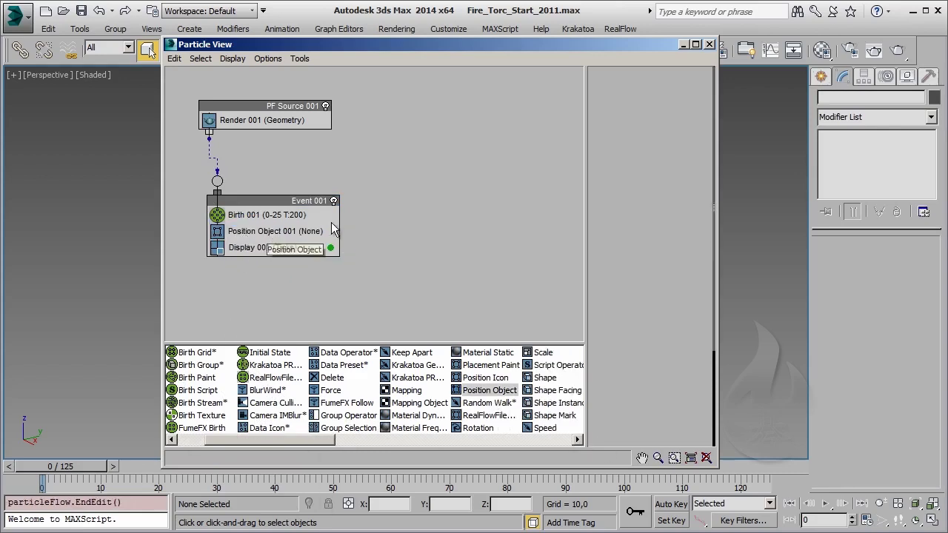
Set Cylinder001 as the emitter with Lock On Emitter and Animated Shape enabled.
left_click(632, 228)
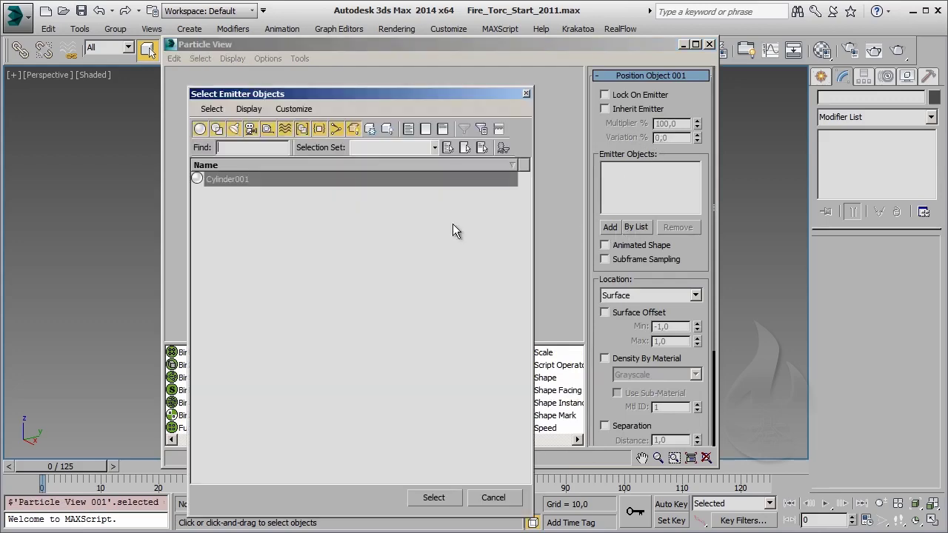
left_click(253, 181)
left_click(433, 497)
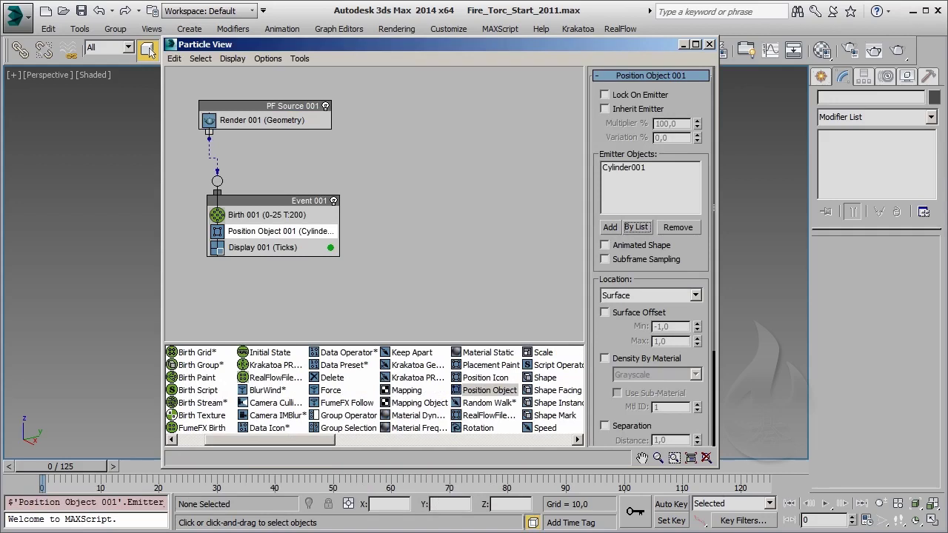
left_click(634, 92)
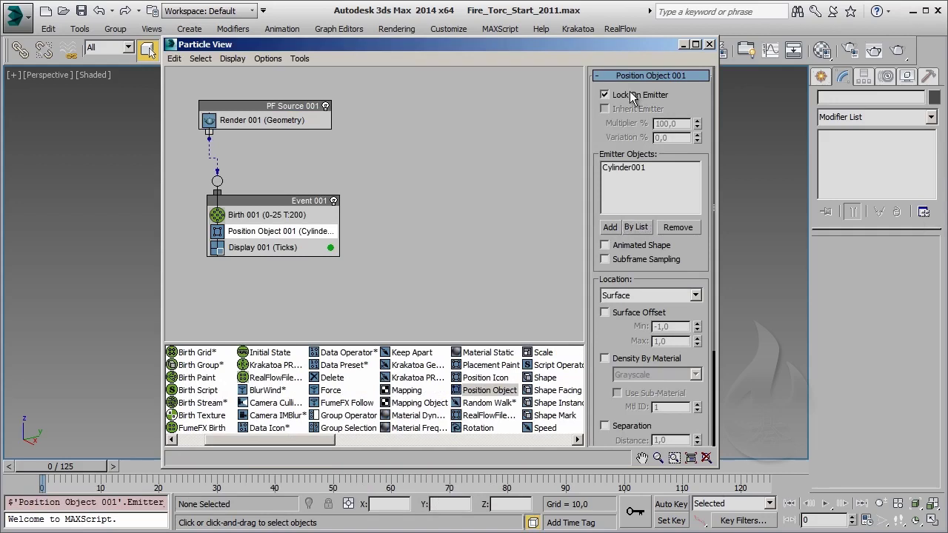
left_click(629, 245)
Set the particle Location to Selected Faces and preview particles at frame 32.
scroll(677, 281, "down", 3)
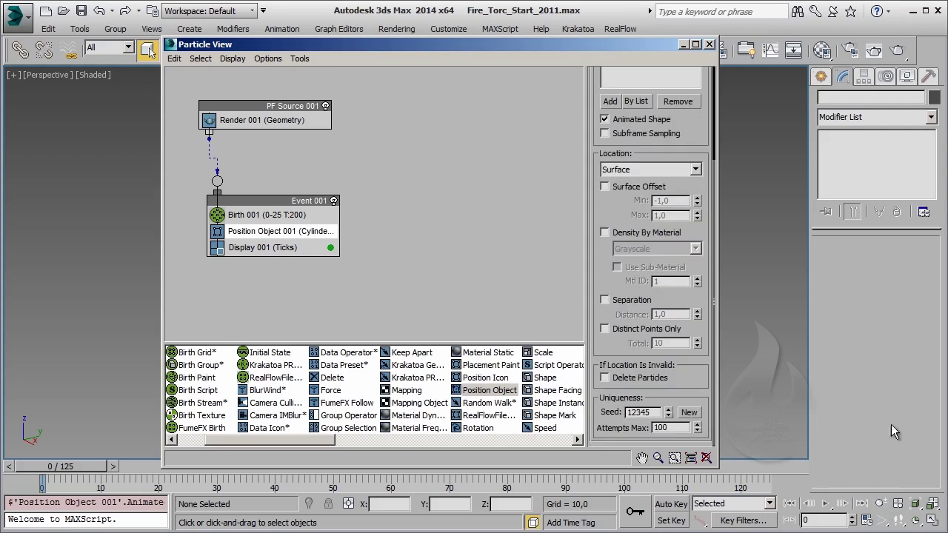
left_click(695, 169)
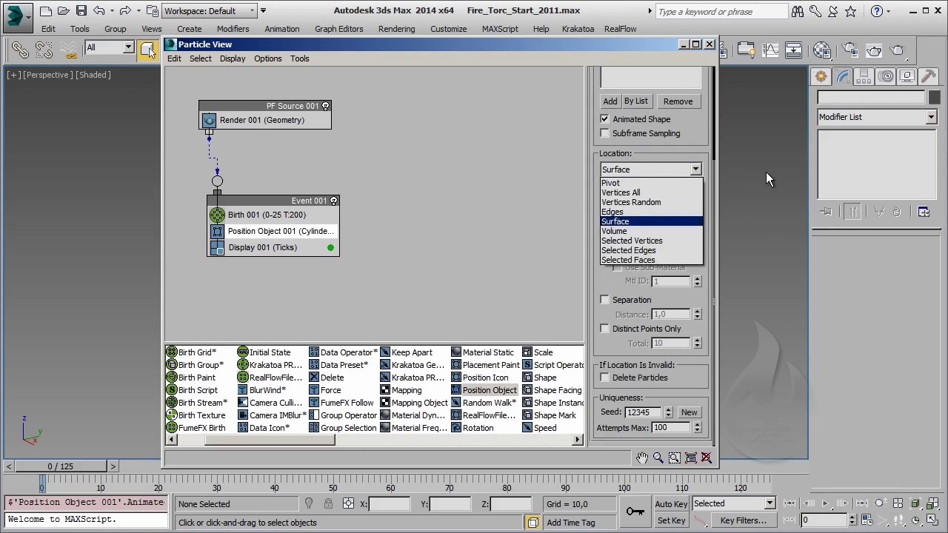
left_click(667, 260)
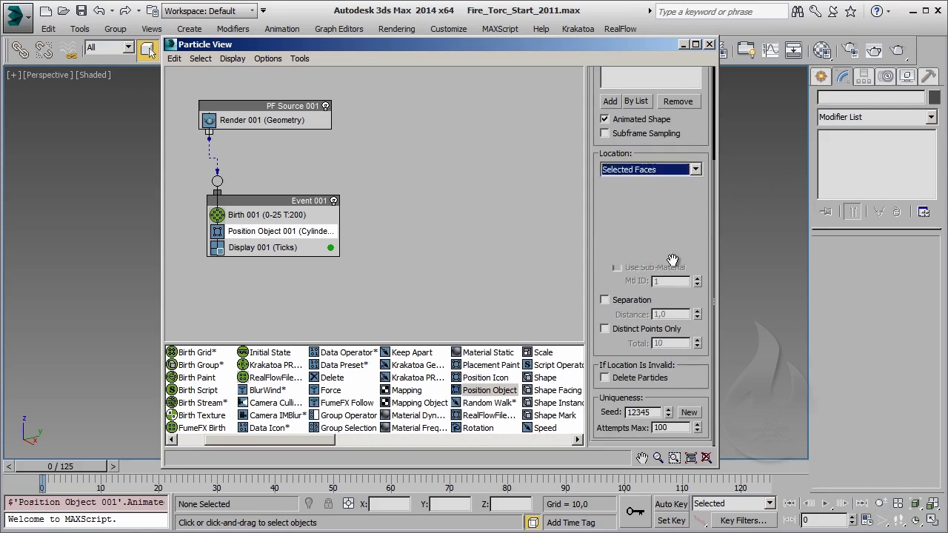
left_click(682, 44)
mouse_move(57, 472)
left_mouse_down()
mouse_move(364, 486)
mouse_move(43, 486)
left_mouse_up()
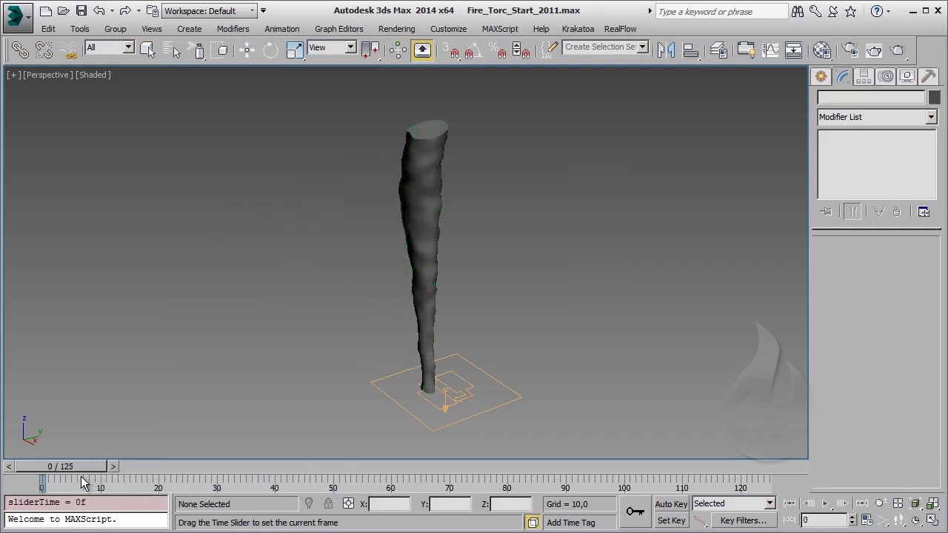
Select the 540 polygons at the torch top, then return to object level.
left_click(422, 262)
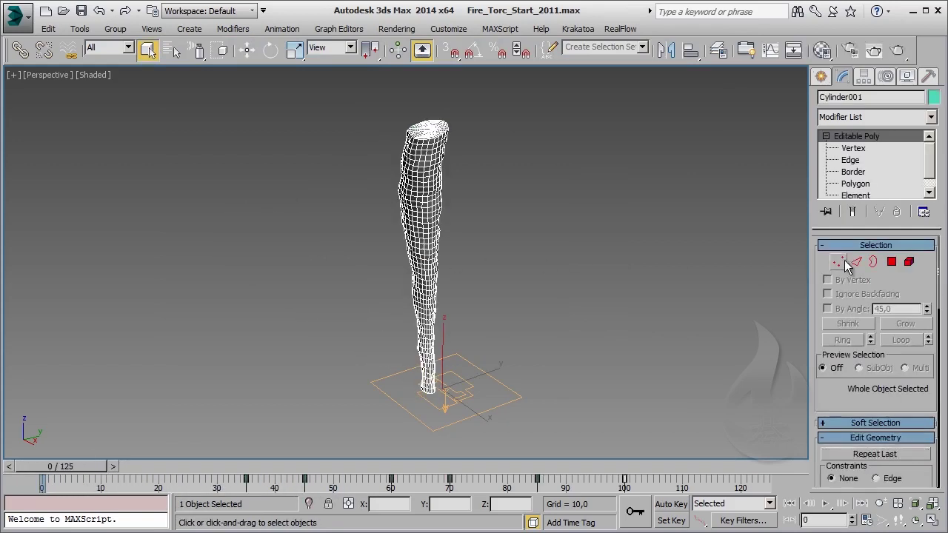
left_click(891, 261)
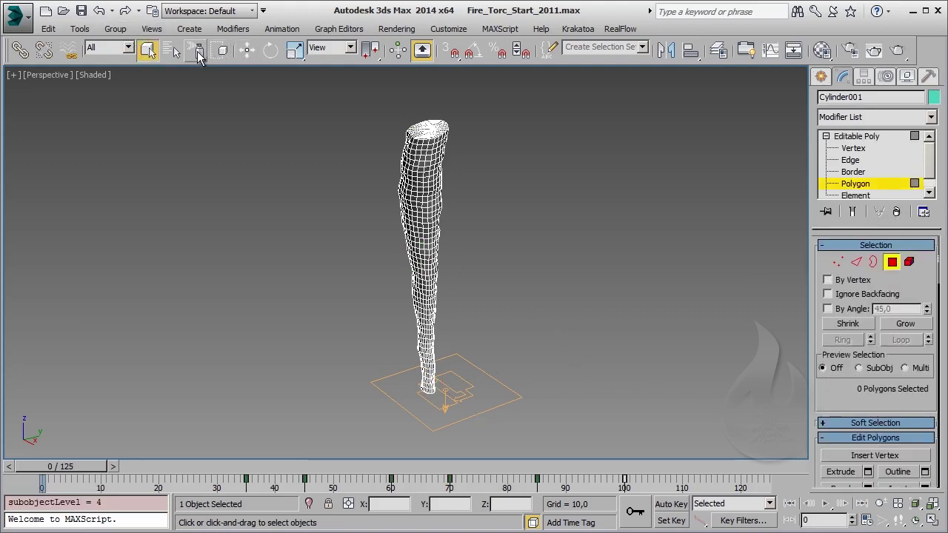
mouse_move(406, 157)
left_mouse_down()
mouse_move(435, 150)
mouse_move(419, 191)
left_mouse_up()
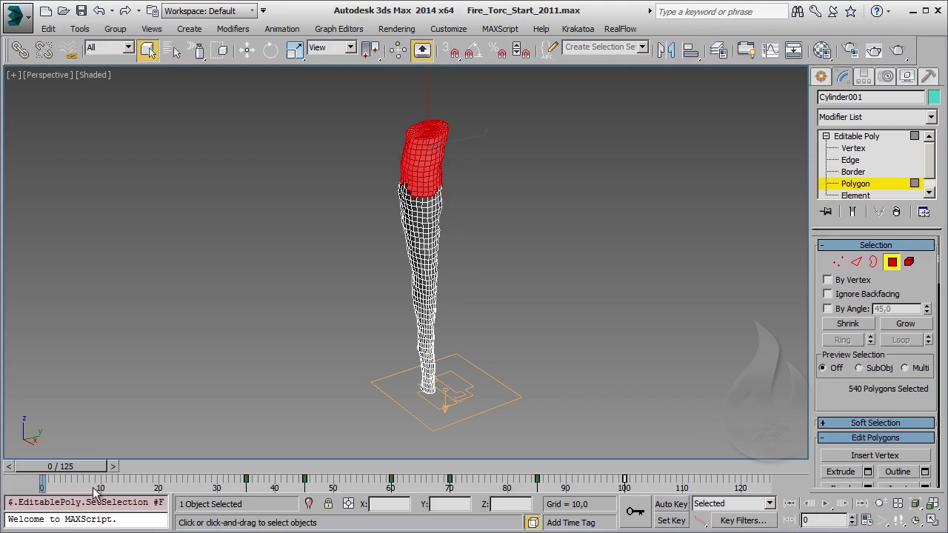
mouse_move(74, 469)
left_mouse_down()
mouse_move(228, 477)
mouse_move(74, 477)
left_mouse_up()
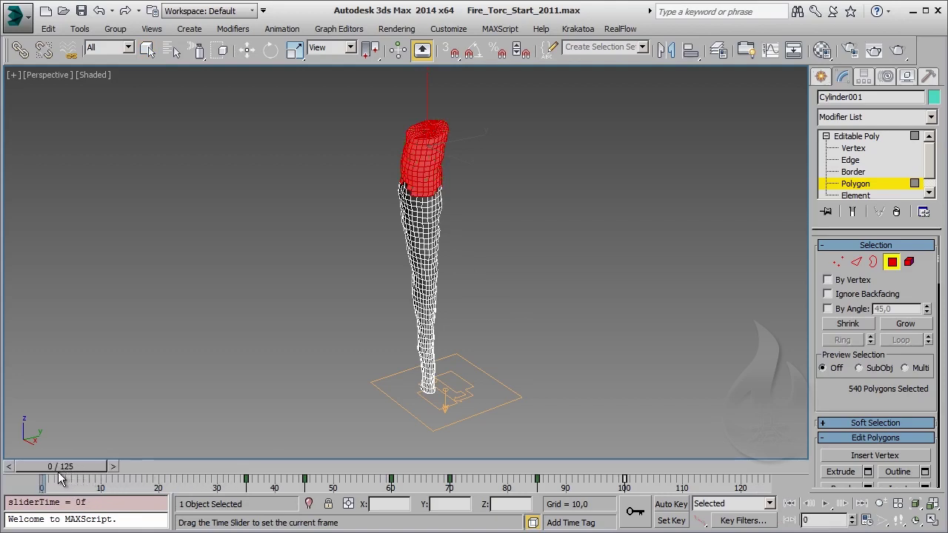
key("q")
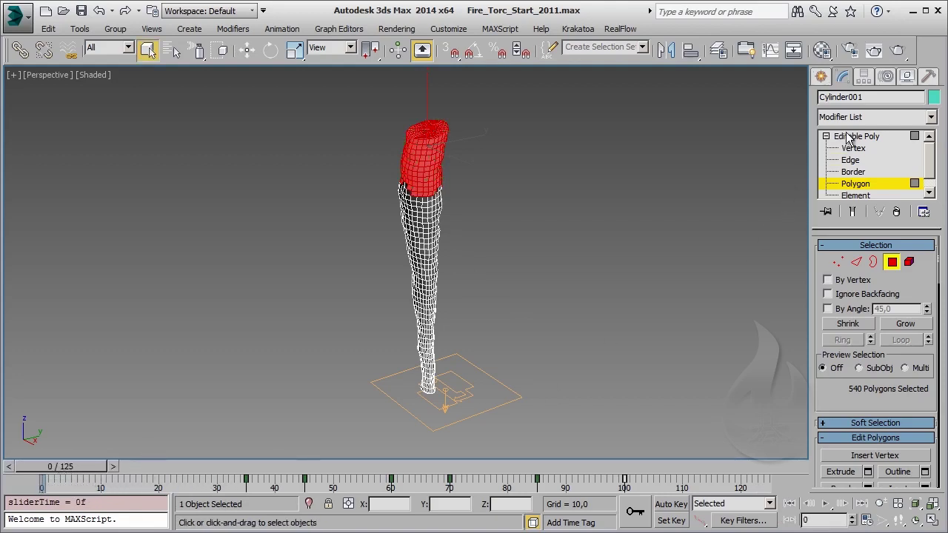
left_click(849, 138)
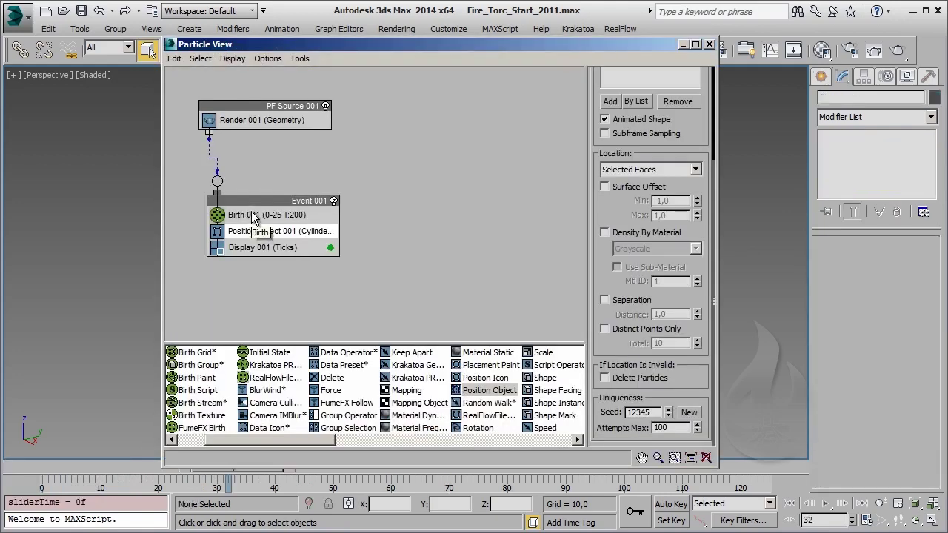
Set Birth 001's Emit Stop to 0 so all 200 particles emit at frame 0.
left_click(251, 215)
right_click(696, 113)
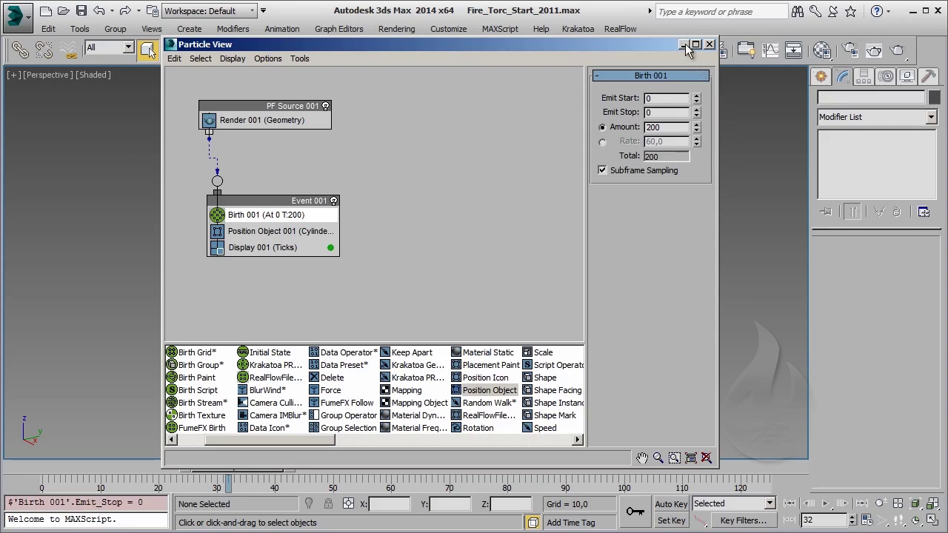
left_click(683, 45)
left_click_drag(239, 466, 43, 476)
left_click(148, 50)
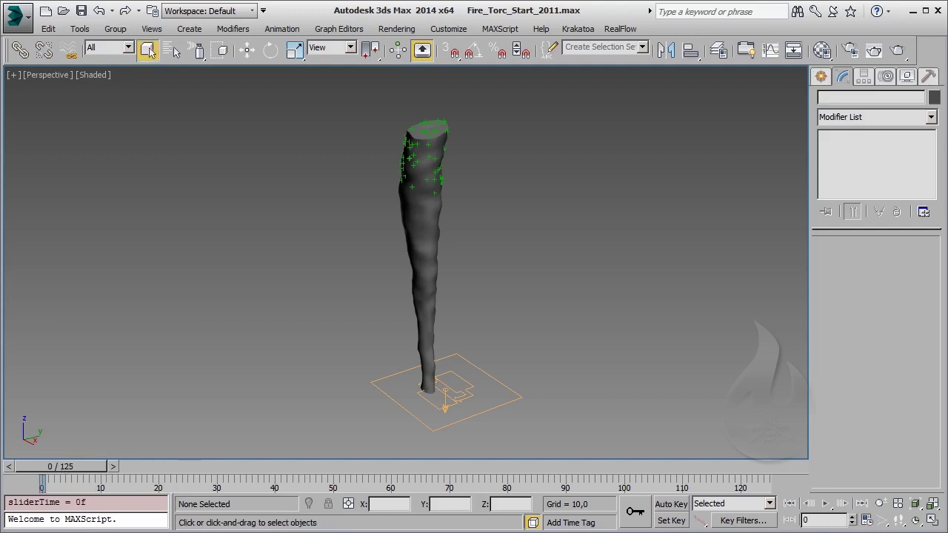
key("6")
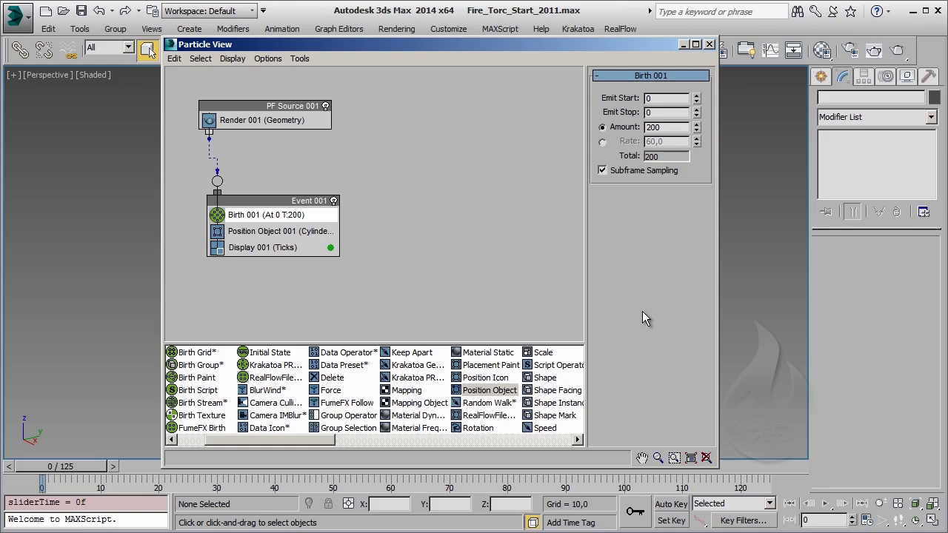
Create a Wind space warp, Wind001, near the torch base.
left_click(707, 45)
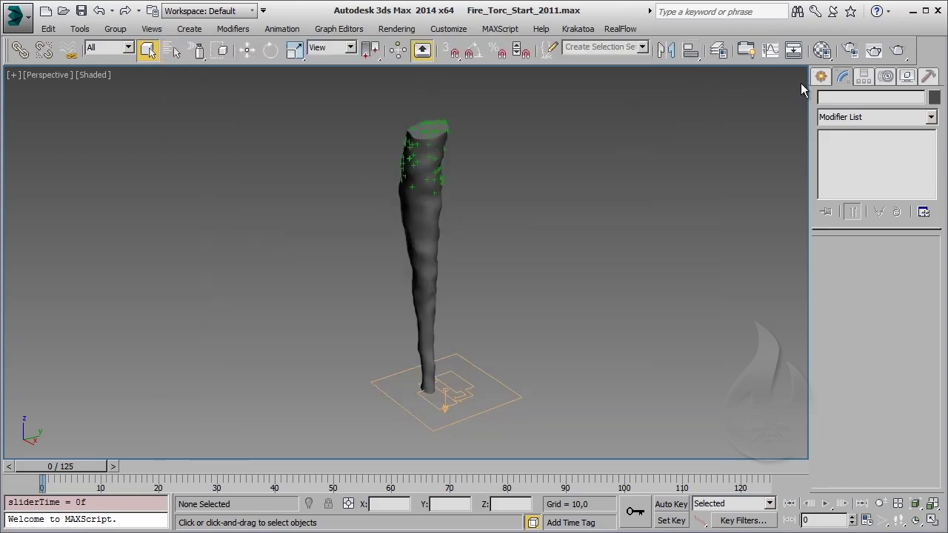
left_click(828, 77)
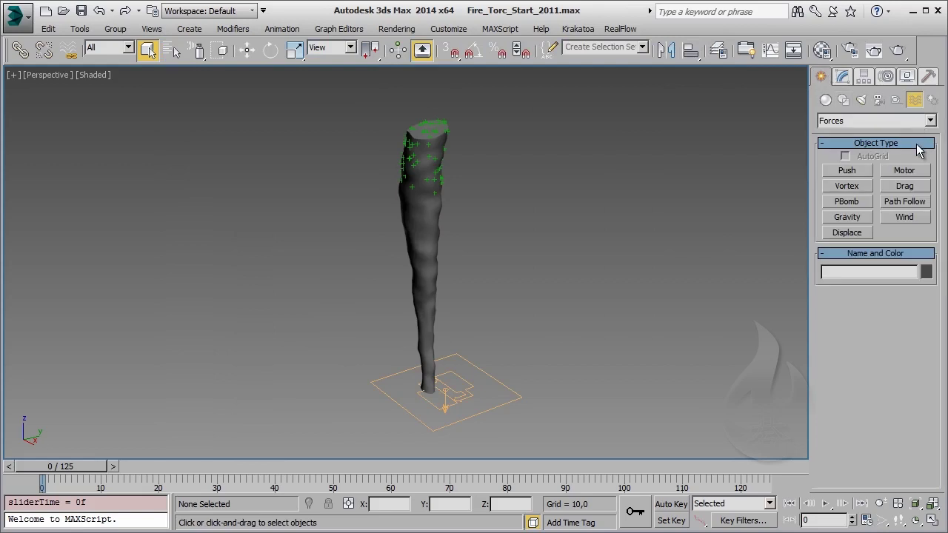
left_click(904, 217)
left_click_drag(387, 403, 404, 412)
right_click(443, 413)
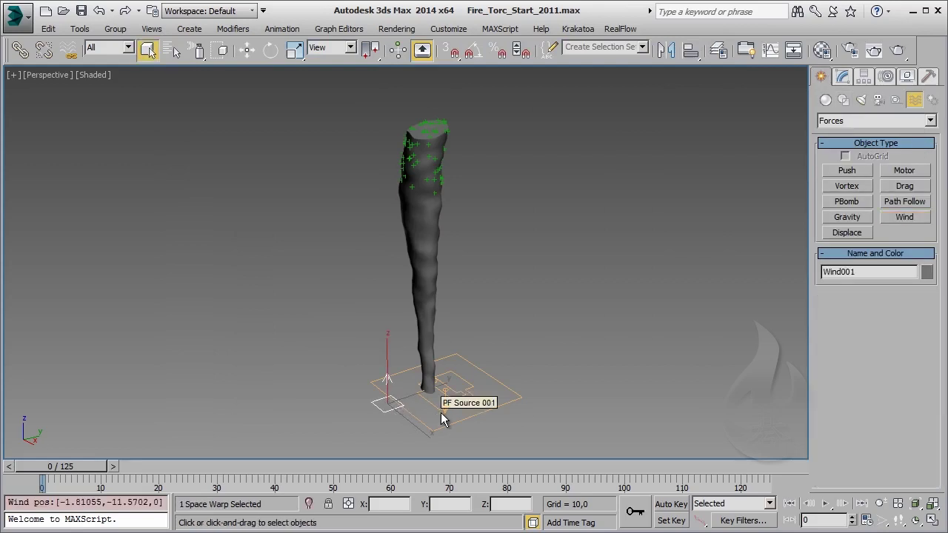
Move Wind001 to centre it over the torch and raise it to about Z 90.9.
left_click(247, 50)
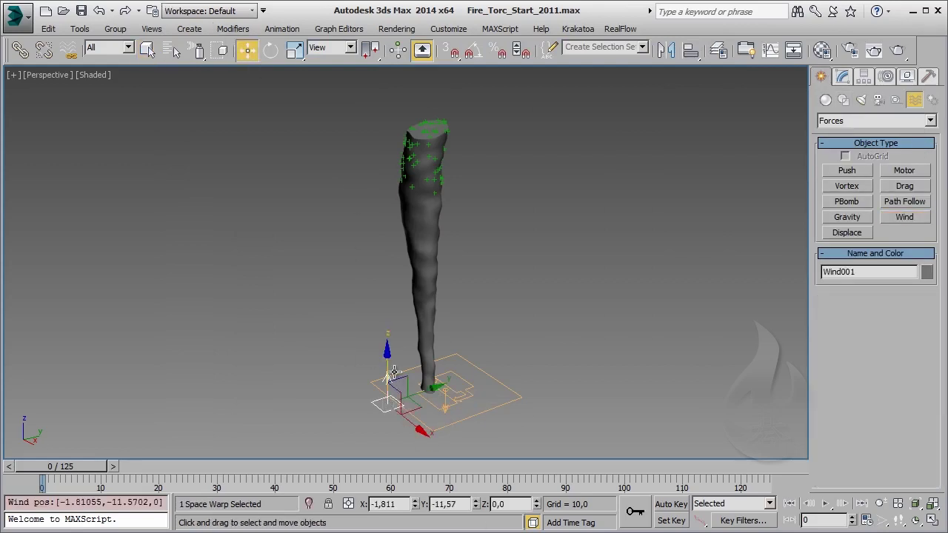
left_click_drag(388, 374, 397, 152)
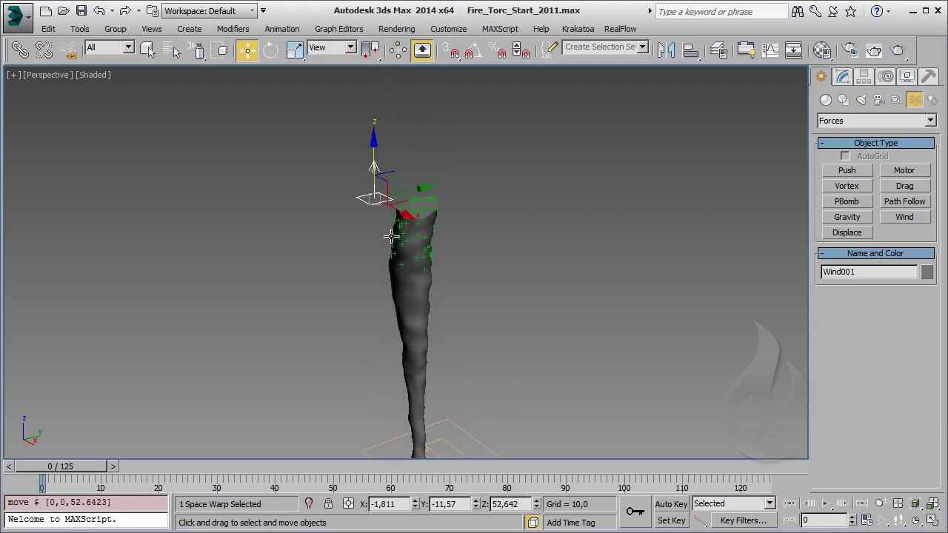
key("t")
middle_click_drag(240, 172, 267, 296)
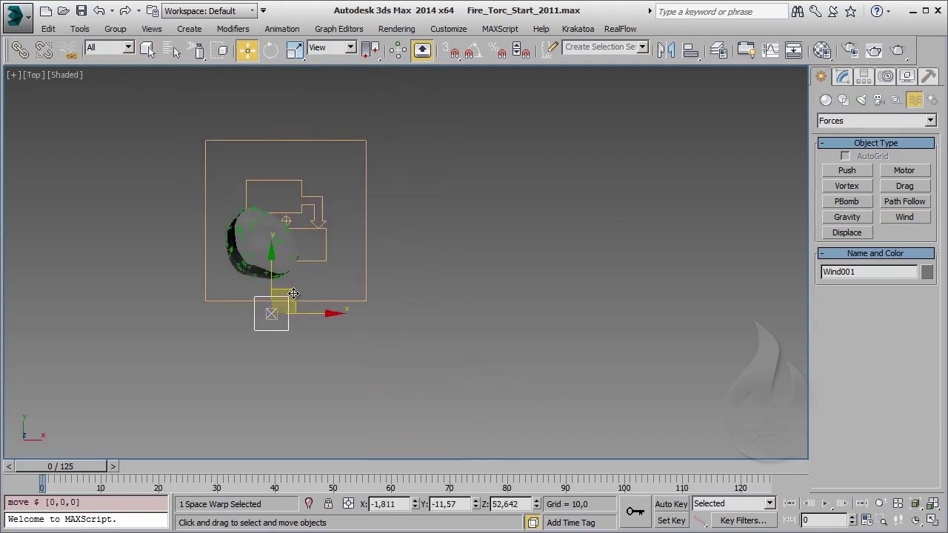
left_click_drag(271, 312, 271, 238)
key("f")
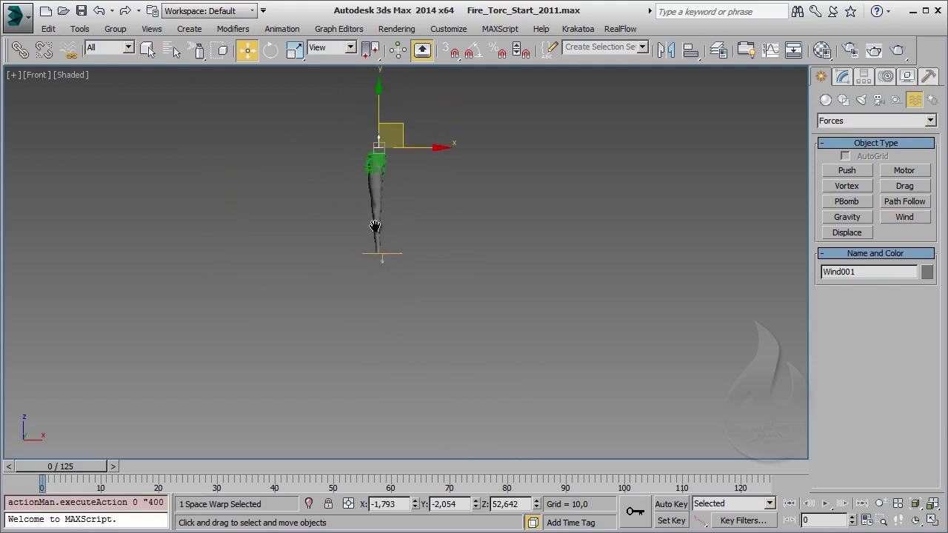
left_click_drag(379, 264, 379, 128)
scroll(379, 129, "down", 3)
left_click_drag(379, 211, 380, 162)
middle_click_drag(380, 163, 377, 192)
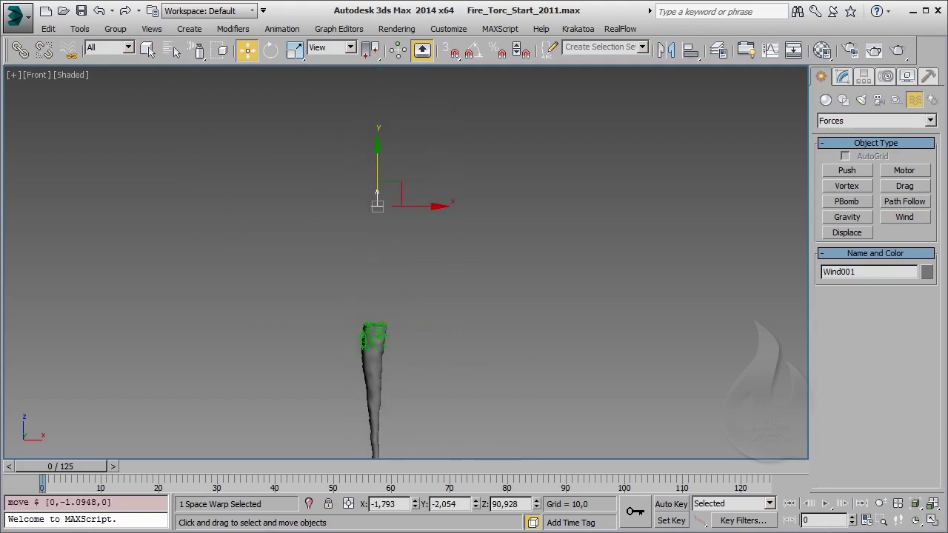
Switch Wind001 to Spherical in the Modify panel.
left_click(843, 77)
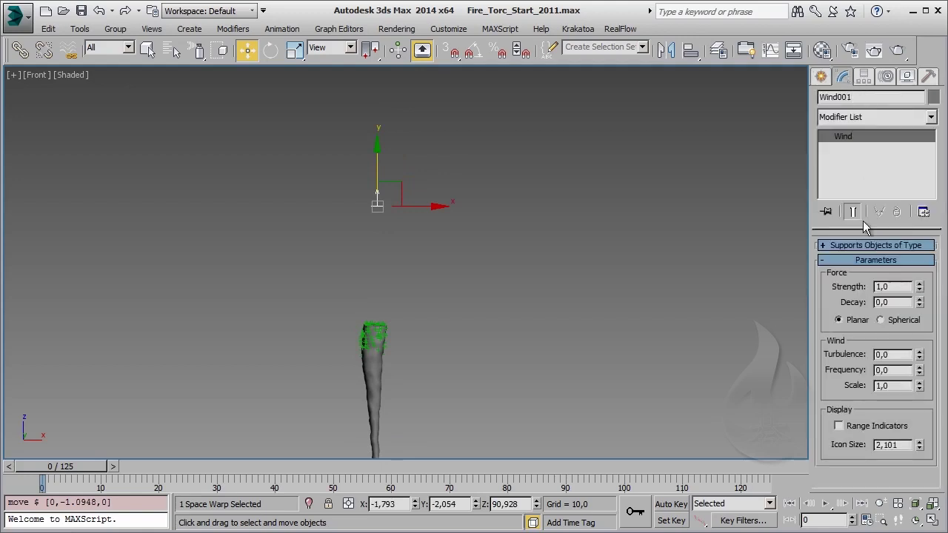
left_click(881, 320)
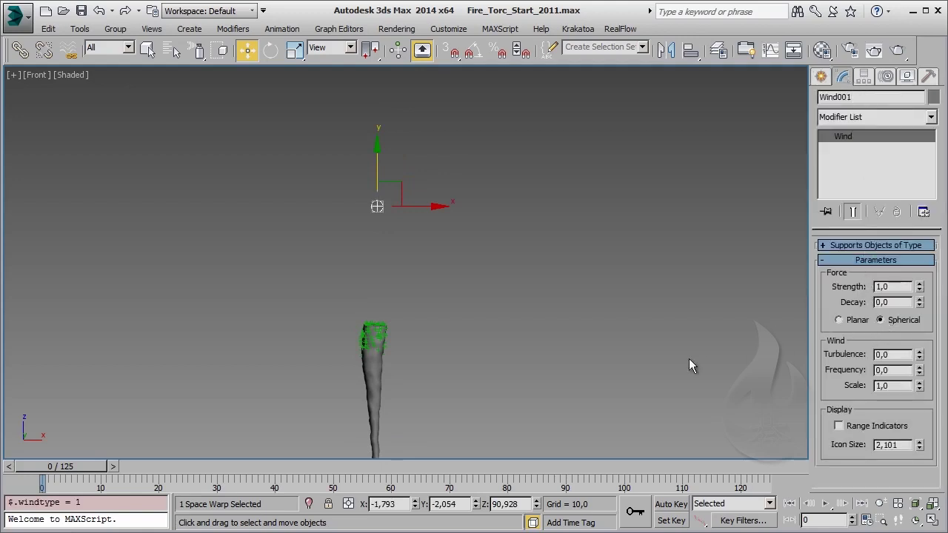
left_click(611, 356)
left_click(375, 211)
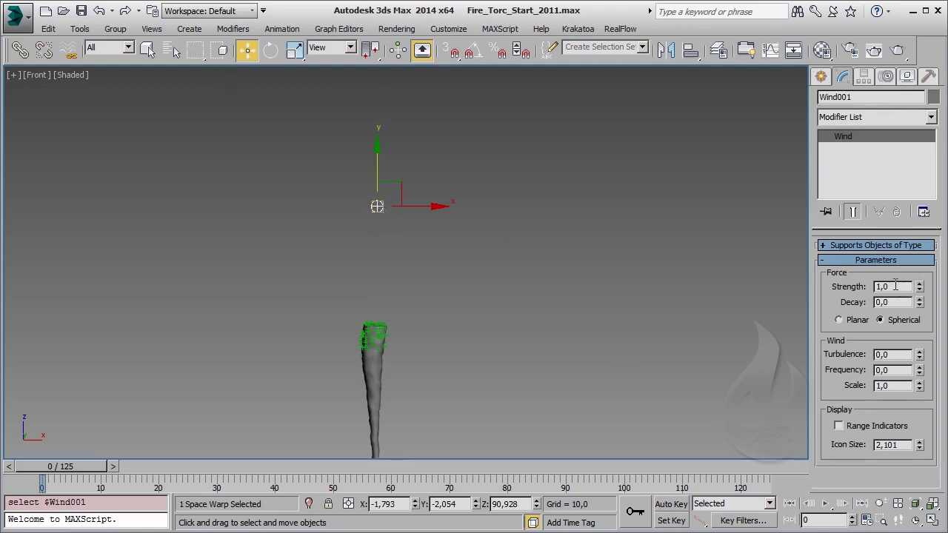
Set Wind001 Strength to -0,05, Turbulence to 0,25 and Frequency to 0,05.
left_click_drag(896, 286, 807, 290)
type("-0")
type(",05")
key("Return")
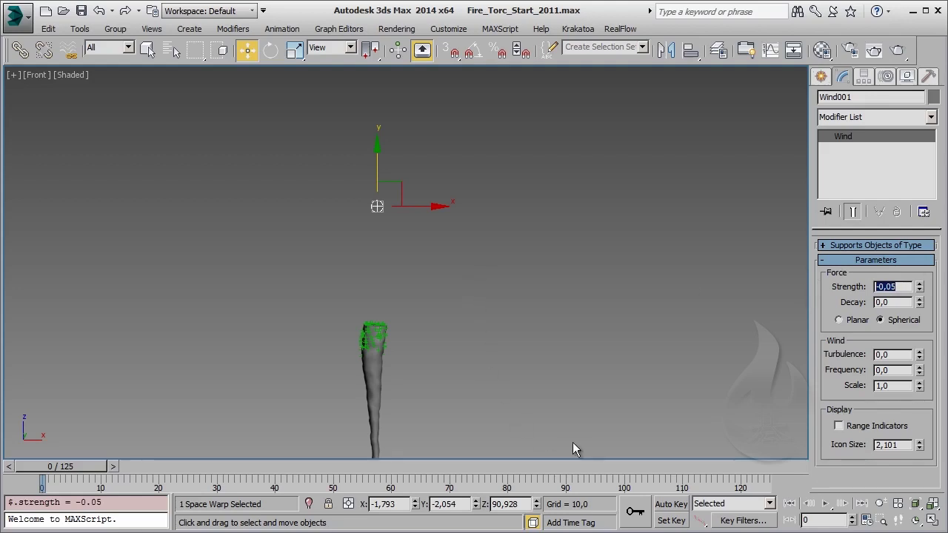
left_click(902, 355)
type("0,25")
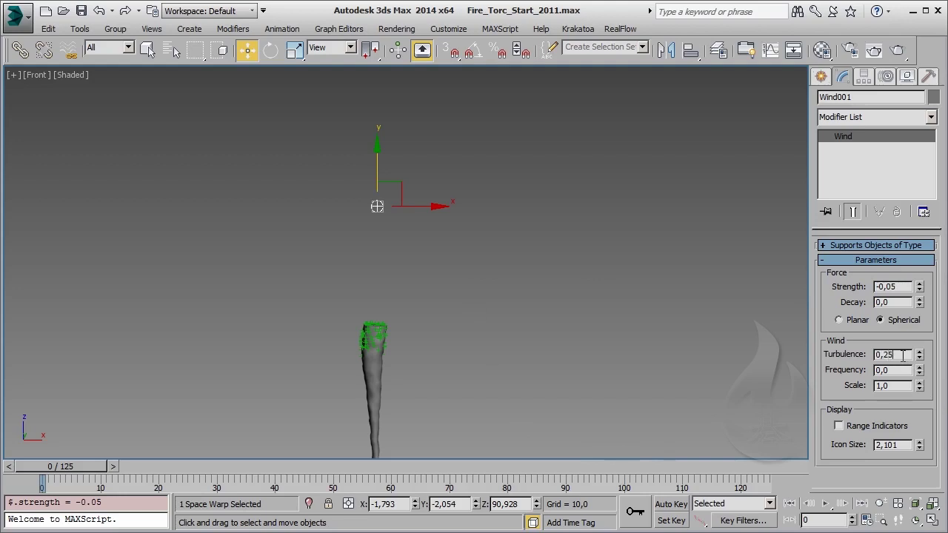
key("Return")
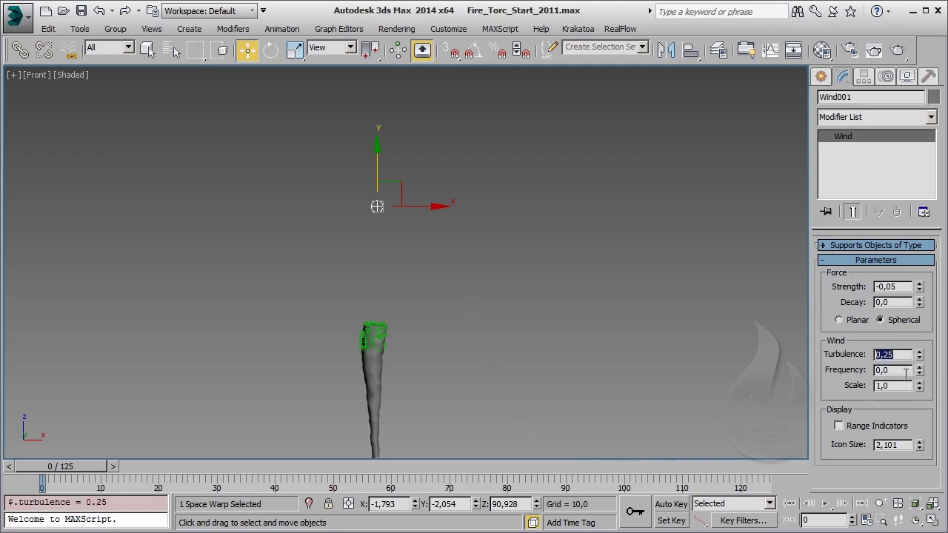
left_click(903, 370)
type("5")
key("Return")
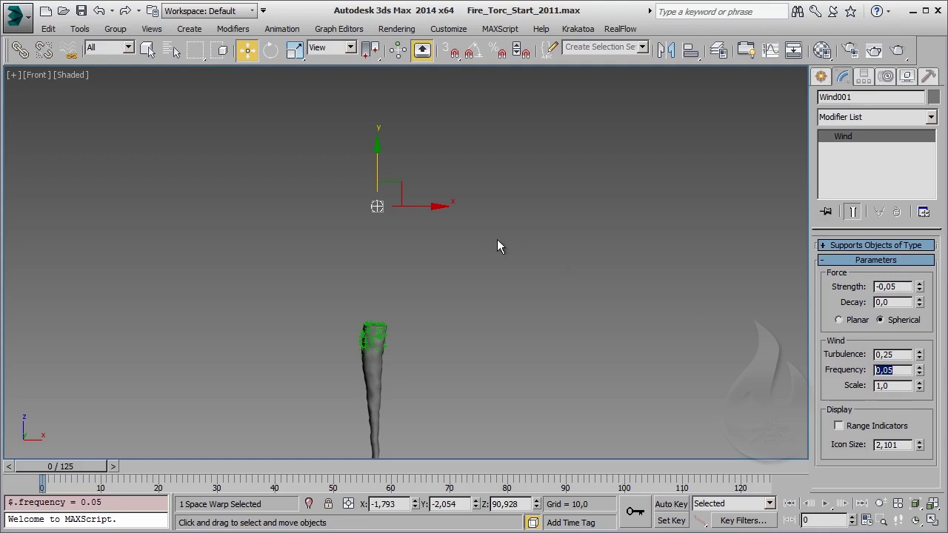
key("6")
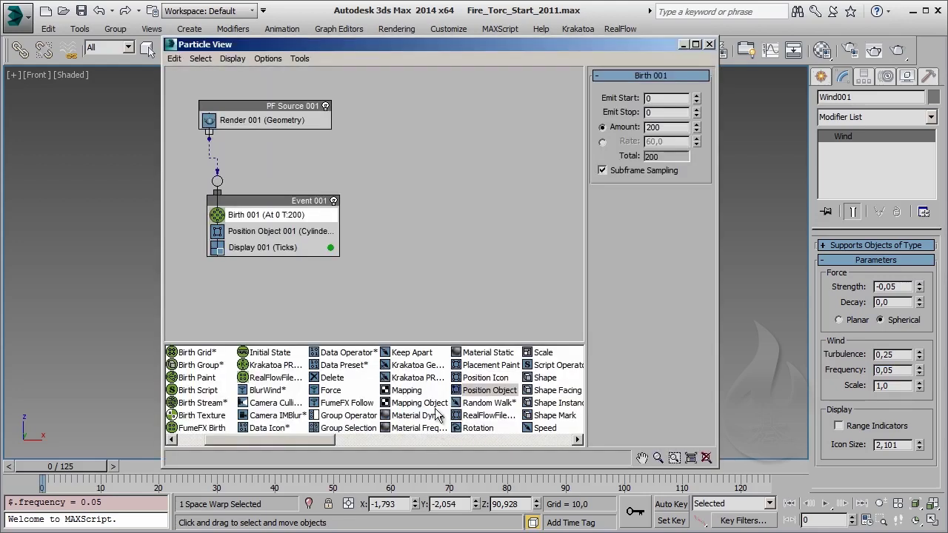
Insert a Spawn 001 (Once) operator into Event 001 and move Particle View aside.
mouse_move(219, 441)
left_mouse_down()
mouse_move(418, 453)
mouse_move(405, 454)
left_mouse_up()
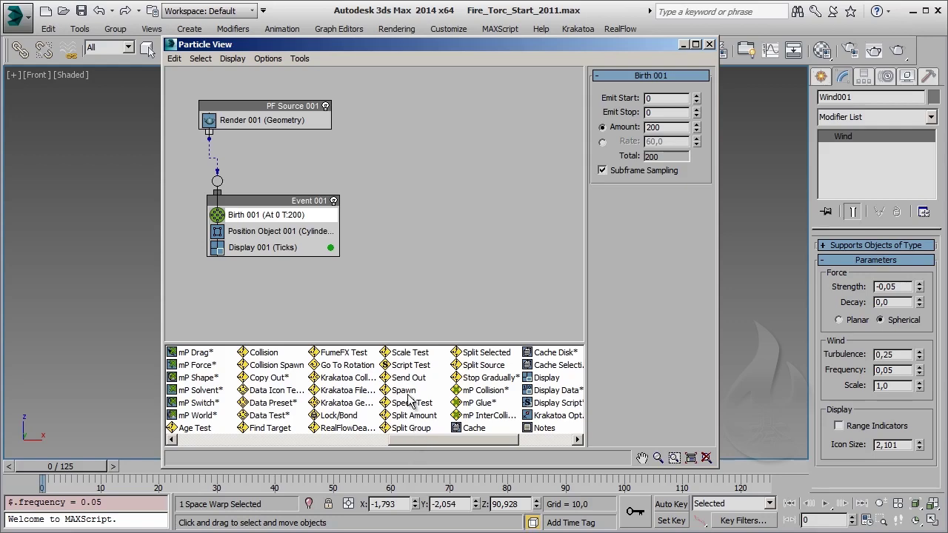
mouse_move(403, 390)
left_mouse_down()
mouse_move(331, 198)
mouse_move(316, 248)
left_mouse_up()
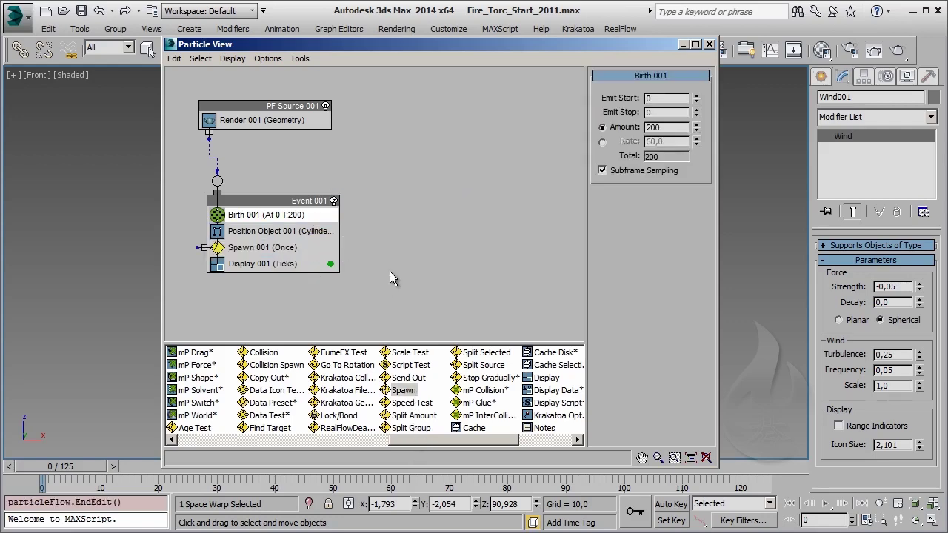
left_click(255, 247)
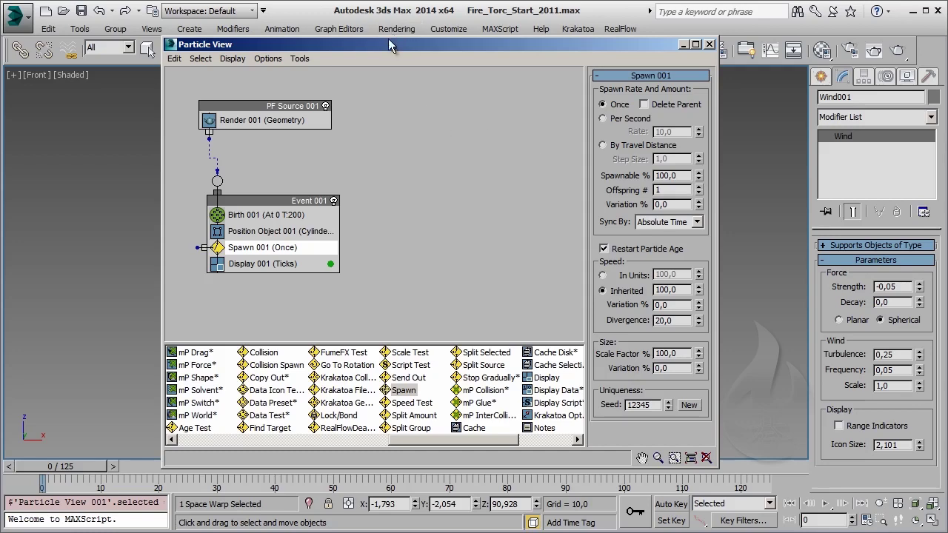
left_click_drag(388, 44, 631, 47)
middle_click_drag(329, 300, 185, 313)
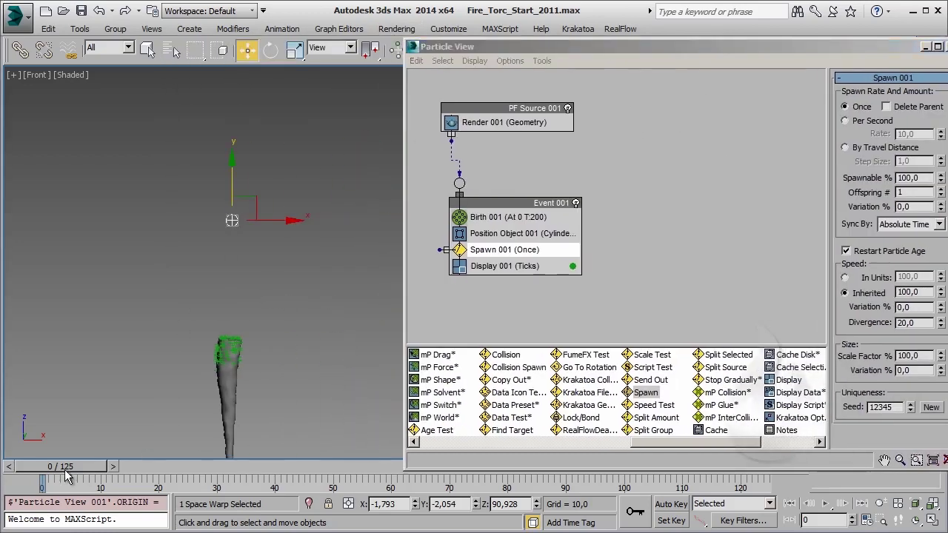
Create Event 002 holding Force 001 and Display 002, leaving no space warp assigned.
mouse_move(66, 466)
left_mouse_down()
mouse_move(163, 478)
mouse_move(50, 478)
left_mouse_up()
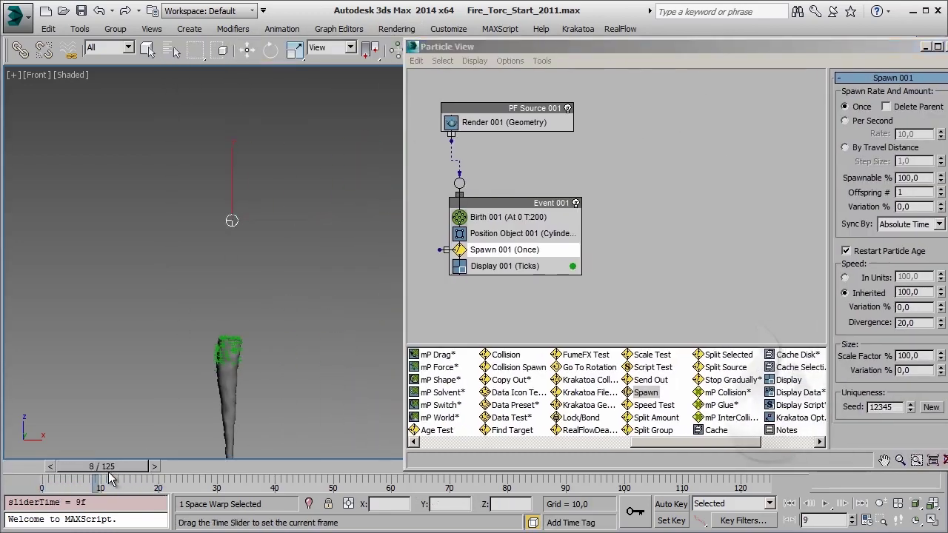
key("w")
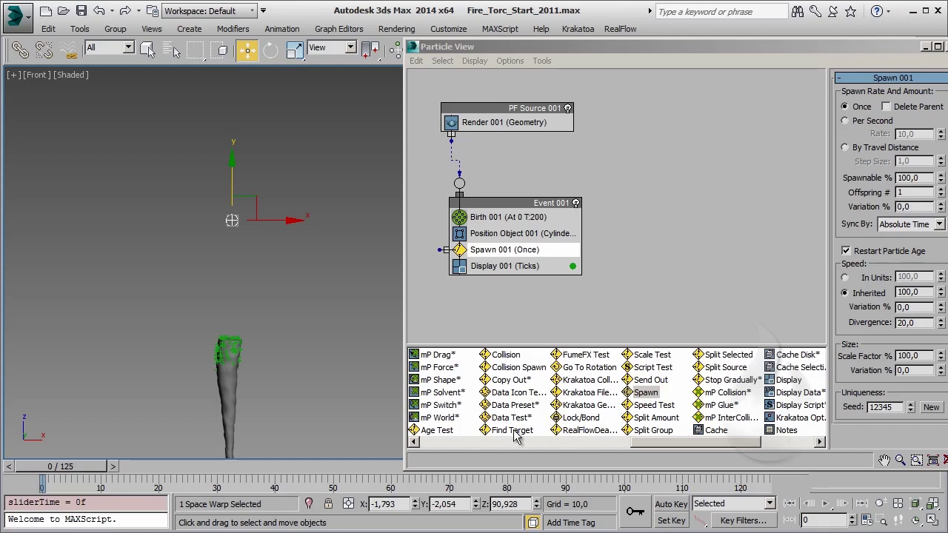
left_click_drag(682, 442, 539, 449)
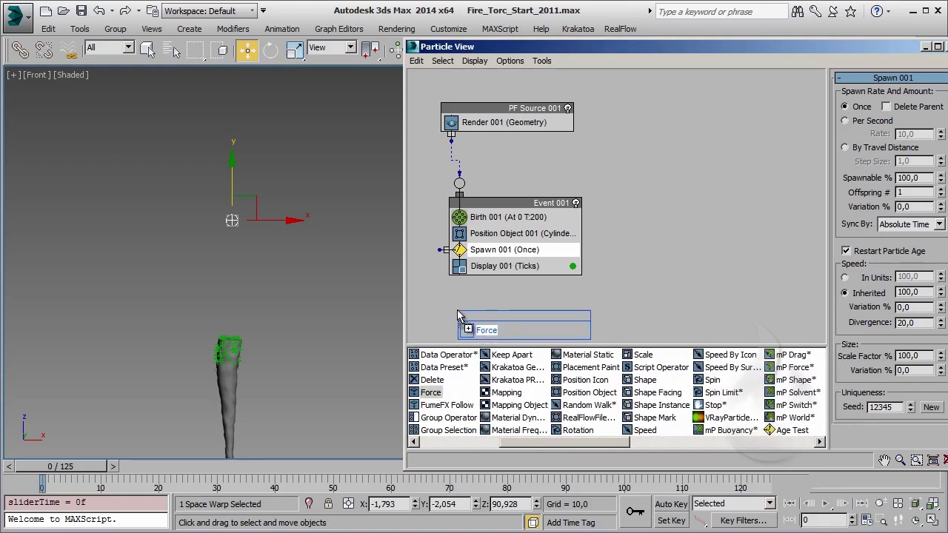
left_click_drag(453, 382, 463, 315)
scroll(631, 288, "down", 2)
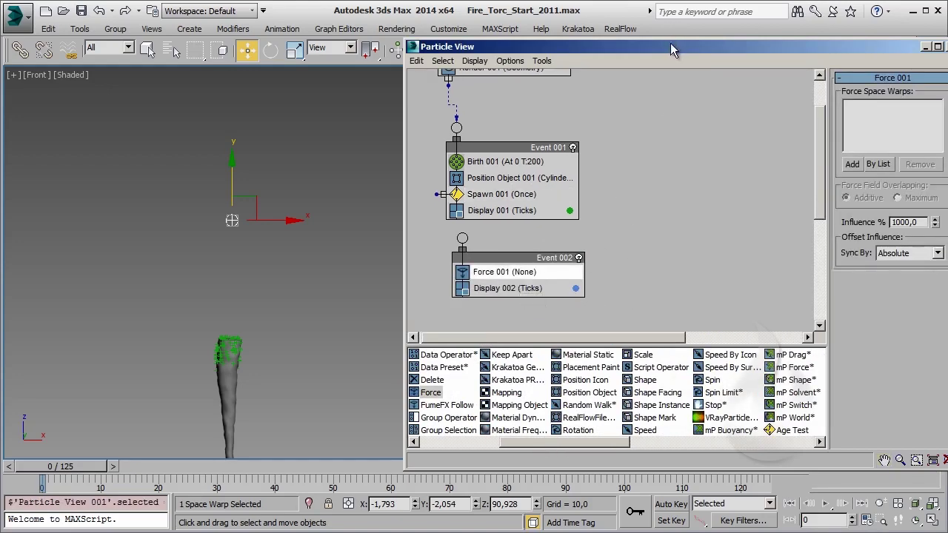
left_click_drag(670, 44, 578, 51)
Assign Wind001 to Force 001 and wire Spawn 001's output into Event 002.
left_click(760, 172)
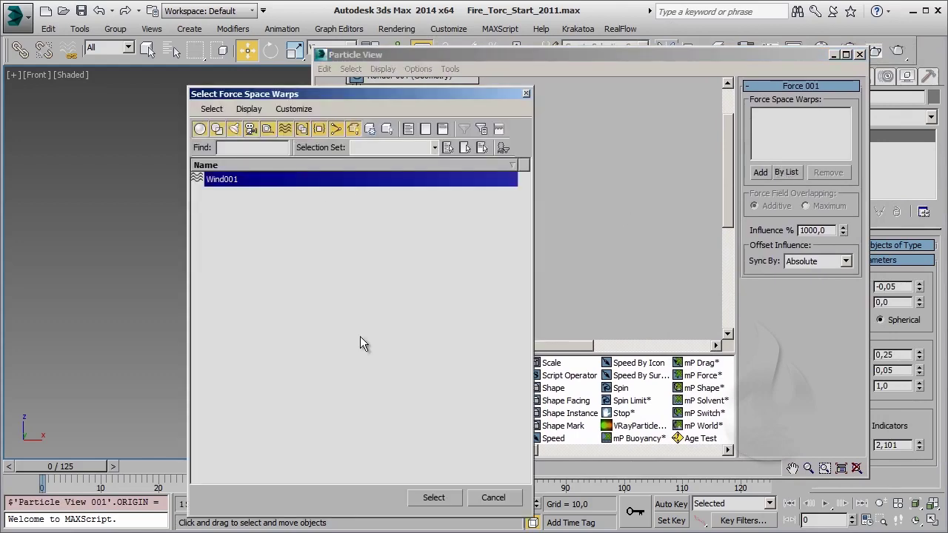
left_click(434, 497)
left_click_drag(344, 234, 370, 246)
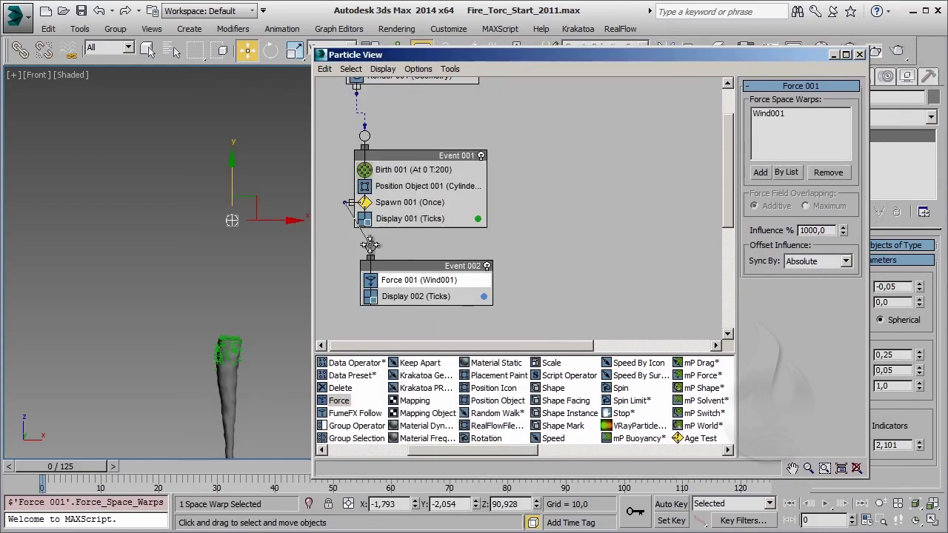
mouse_move(73, 468)
left_mouse_down()
mouse_move(271, 473)
mouse_move(217, 472)
left_mouse_up()
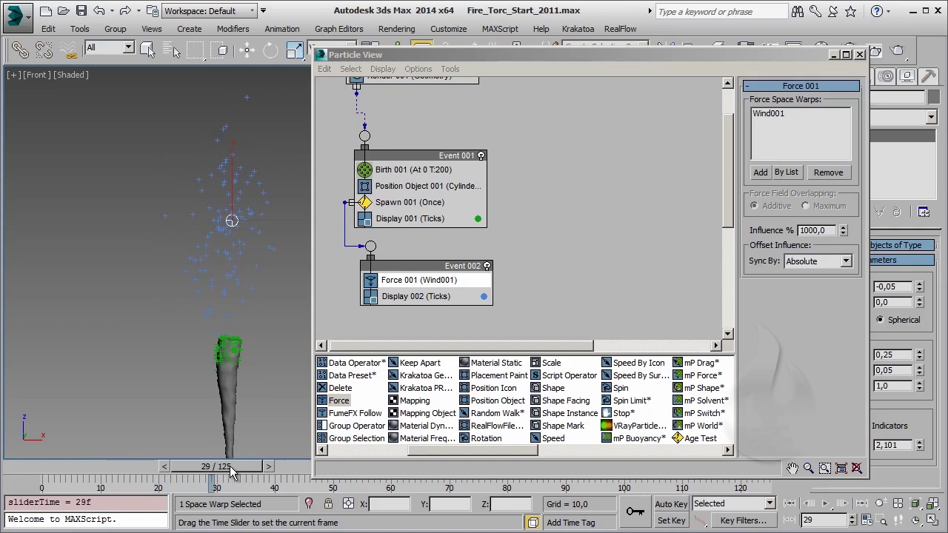
key("w")
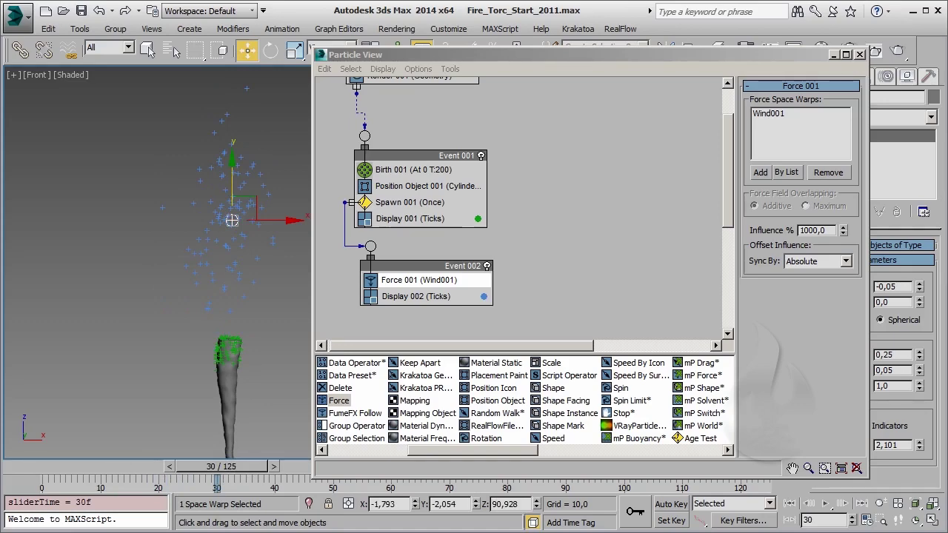
left_click(430, 202)
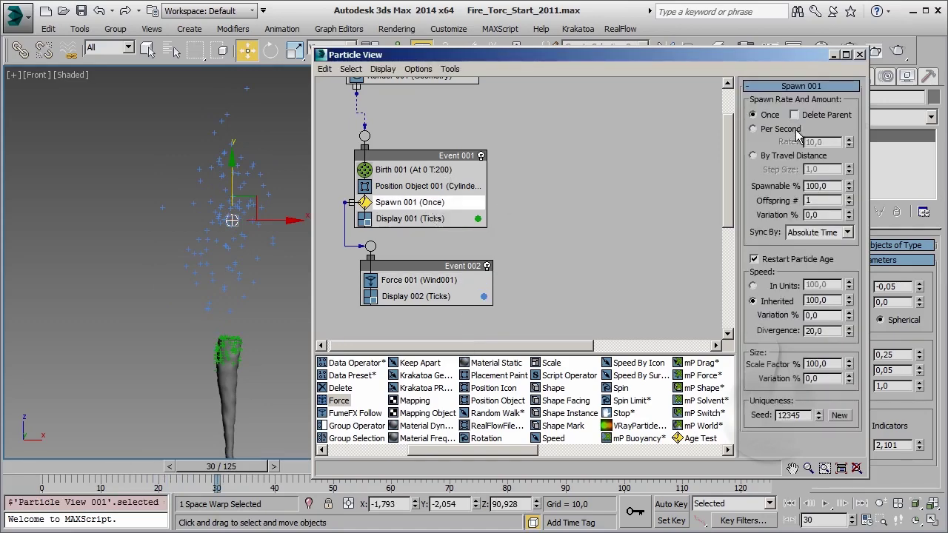
Make Spawn 001 emit Per Second at a rate of 150, previewing to frame 22.
left_click(795, 132)
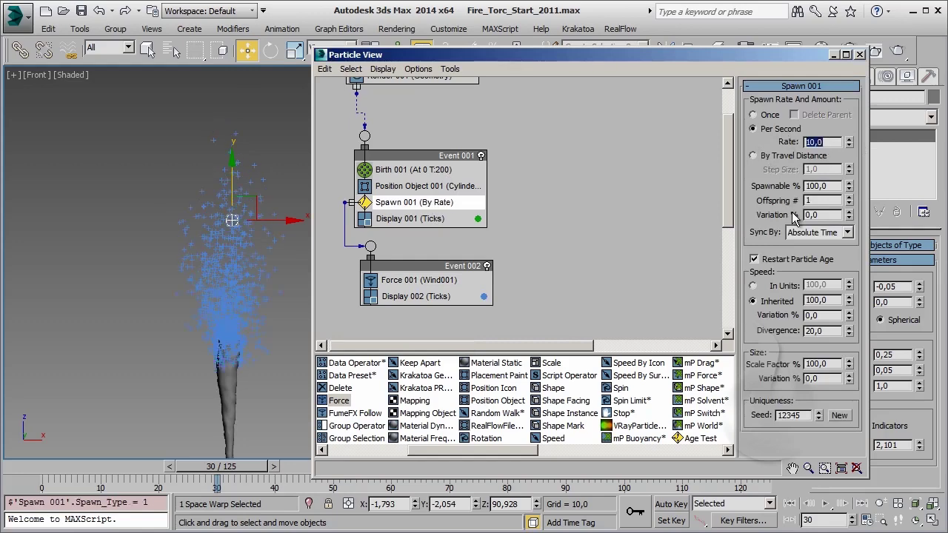
type("150")
key("Return")
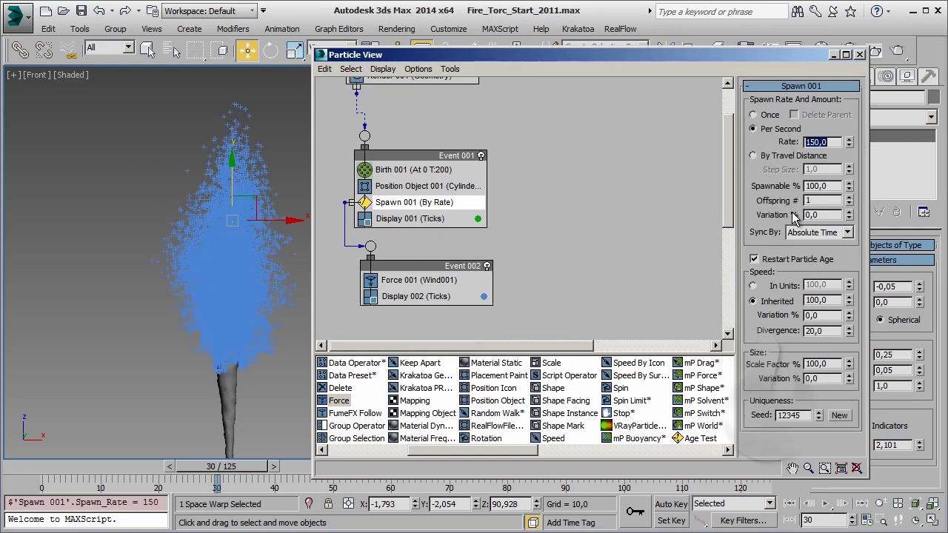
left_click_drag(103, 468, 198, 474)
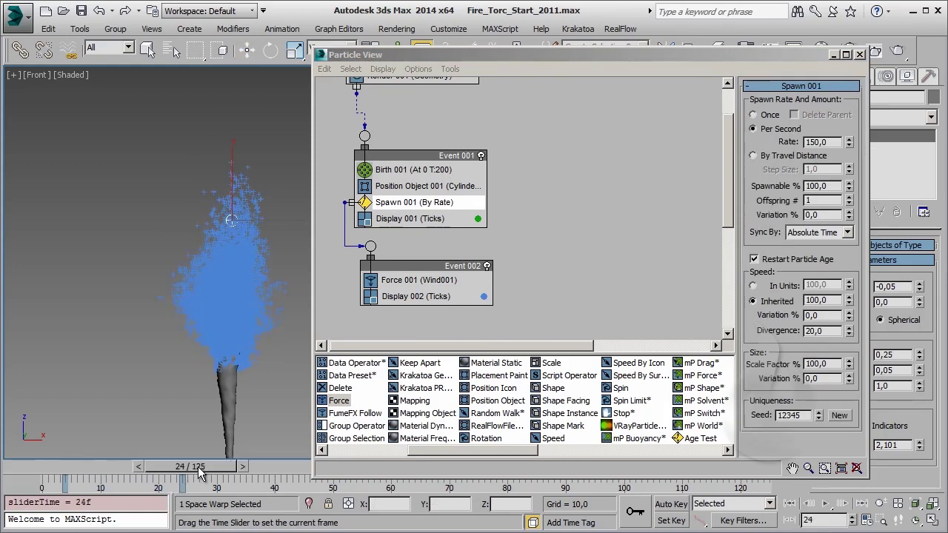
key("w")
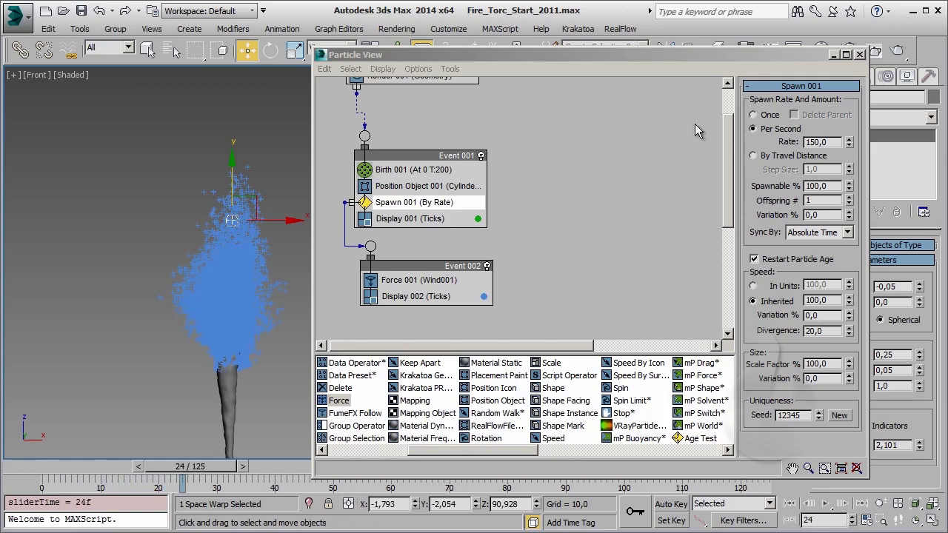
Set Spawn 001's divergence to 55 and inherited speed to -30, then replay to frame 22.
double_click(827, 330)
type("55")
key("Return")
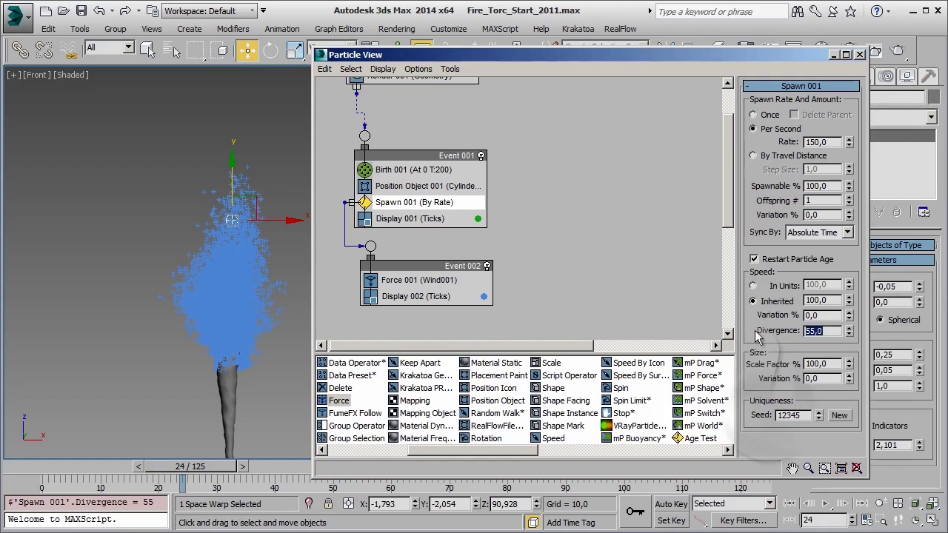
left_click(832, 300)
double_click(832, 300)
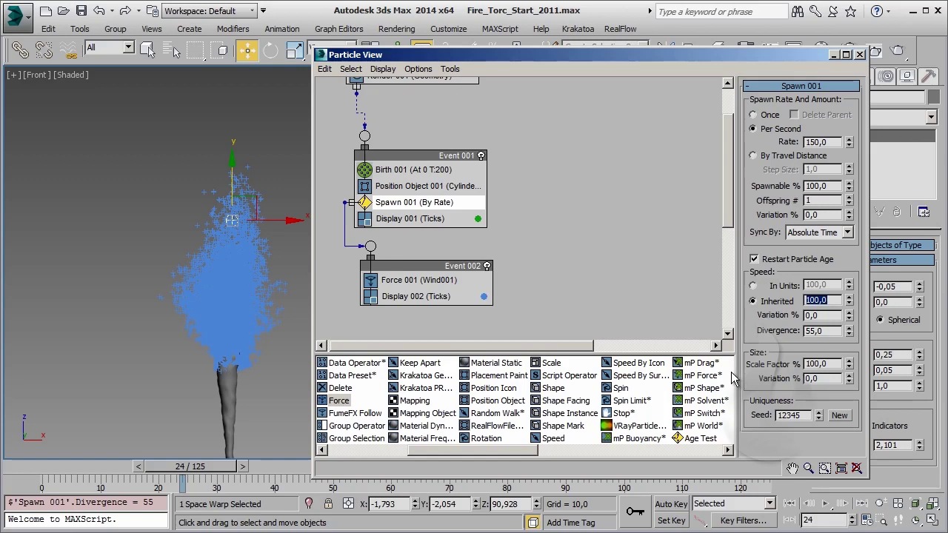
type("-30")
key("Return")
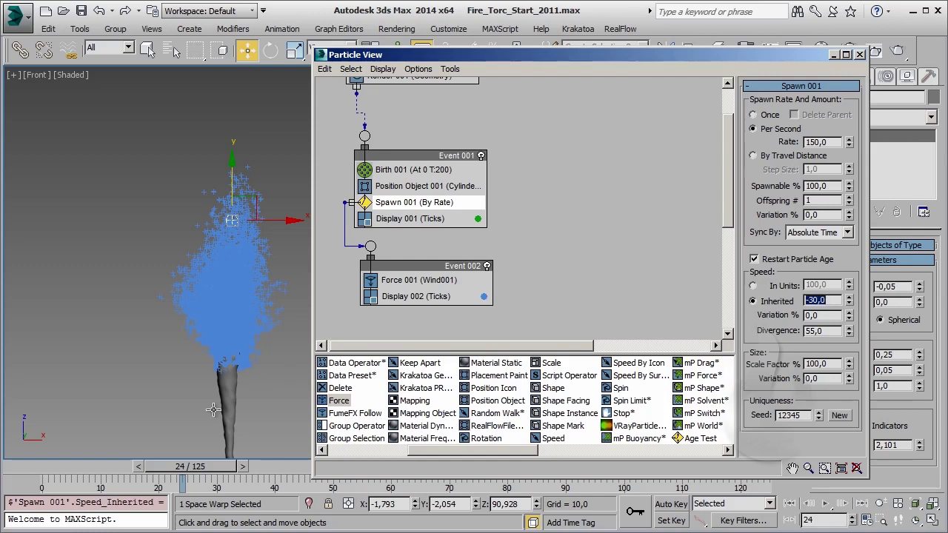
left_click_drag(17, 481, 191, 475)
key("w")
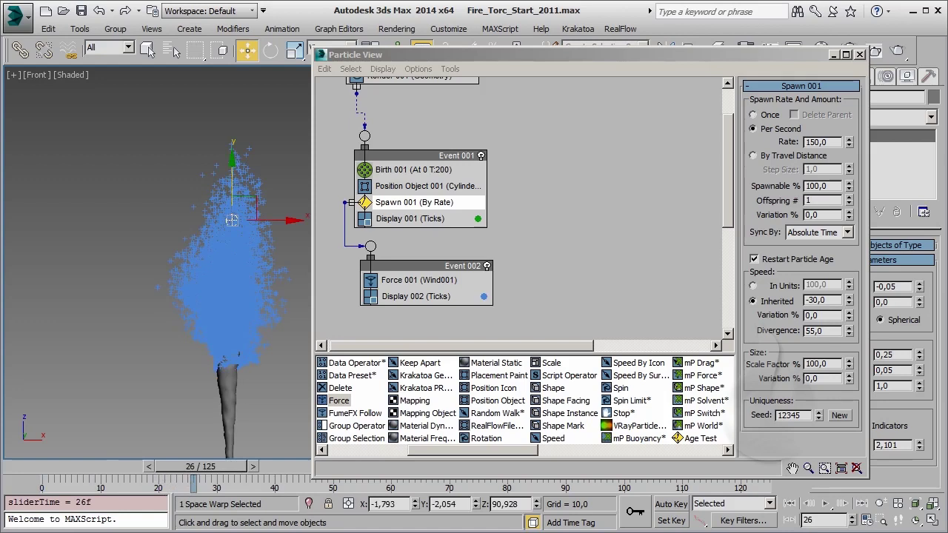
left_click(766, 159)
left_click(766, 157)
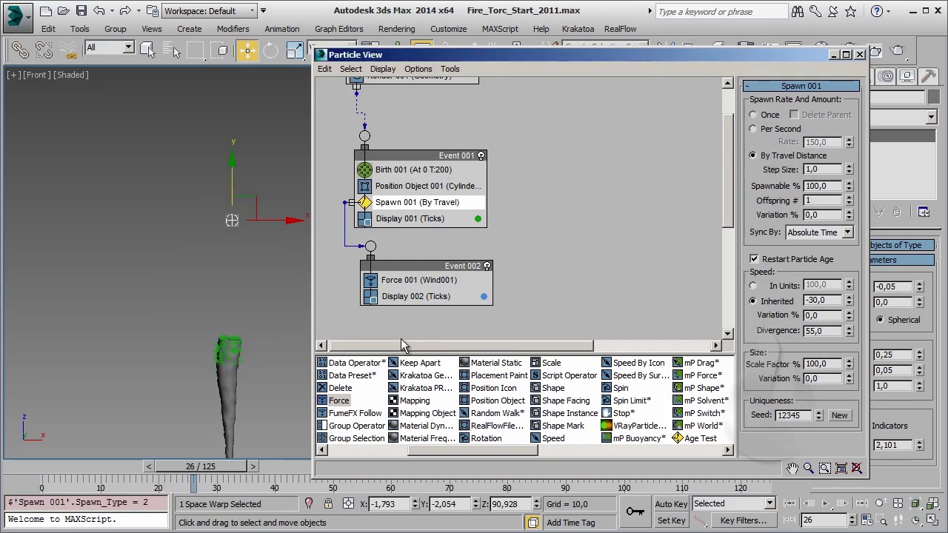
left_click_drag(63, 478, 177, 478)
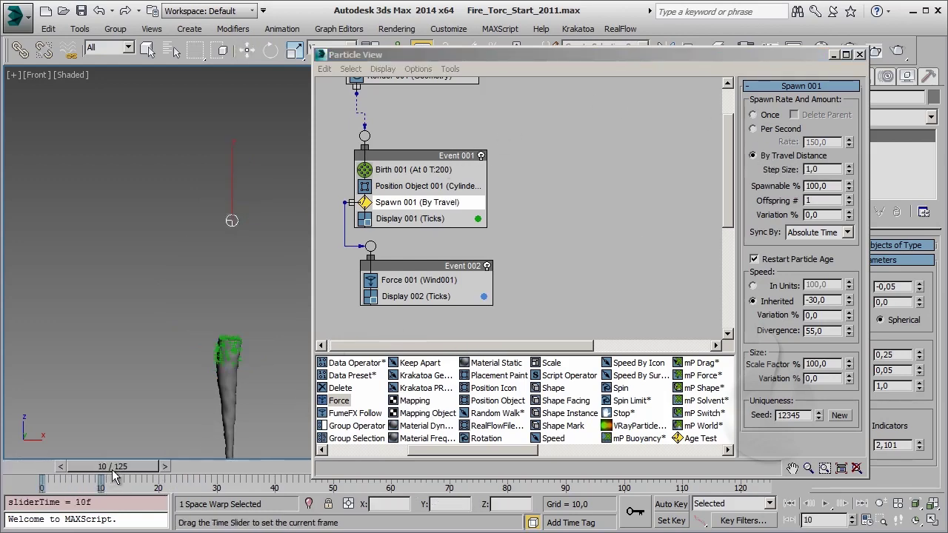
key("w")
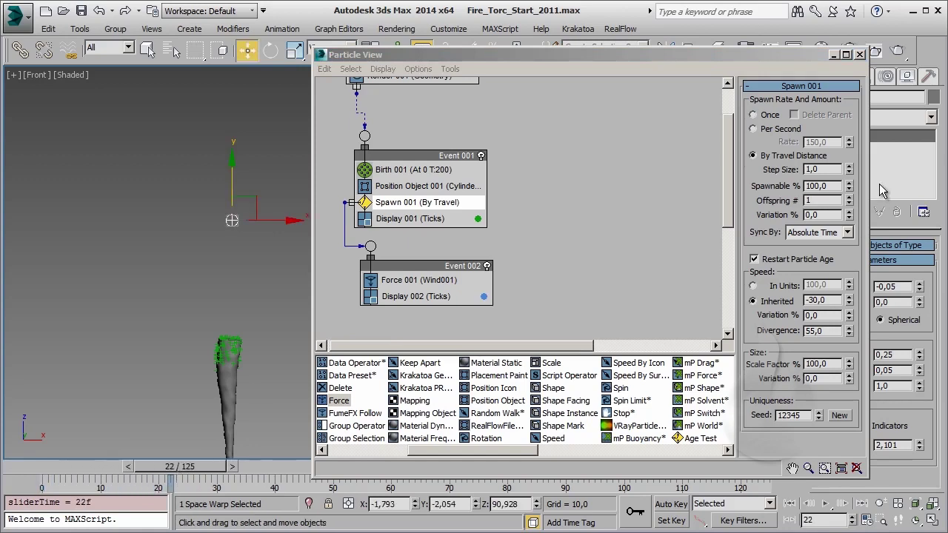
double_click(832, 201)
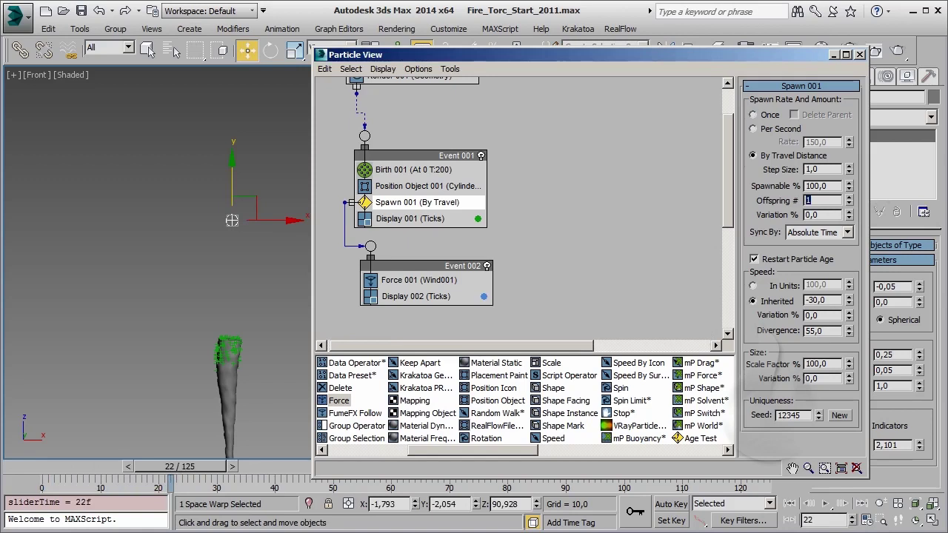
left_click(773, 129)
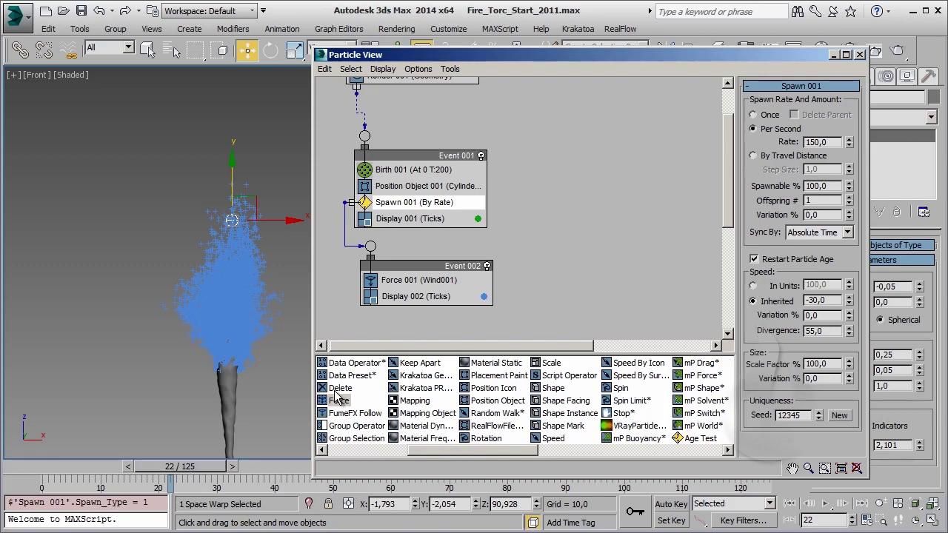
Add Delete 001 to Event 002 by particle age, life span 8, variation 5, and preview to frame 19.
left_click_drag(335, 389, 417, 302)
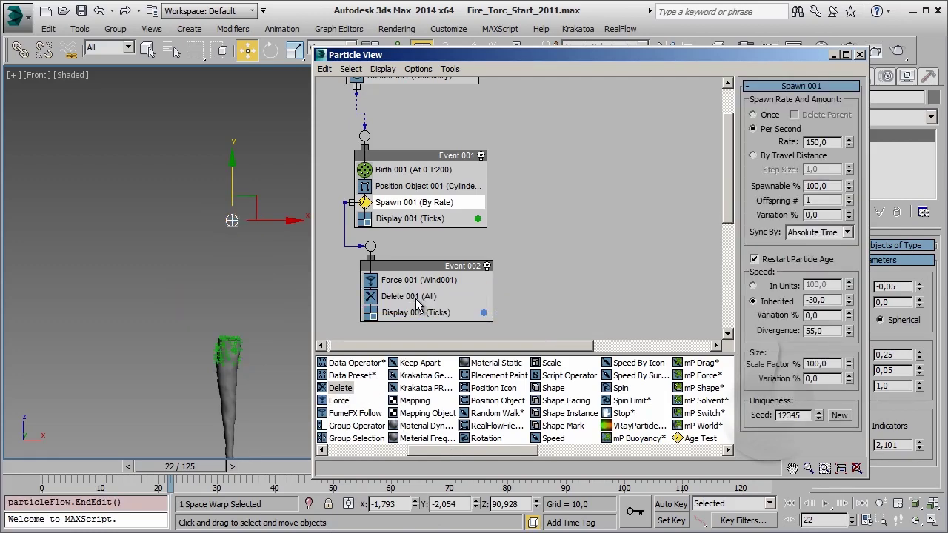
left_click(417, 298)
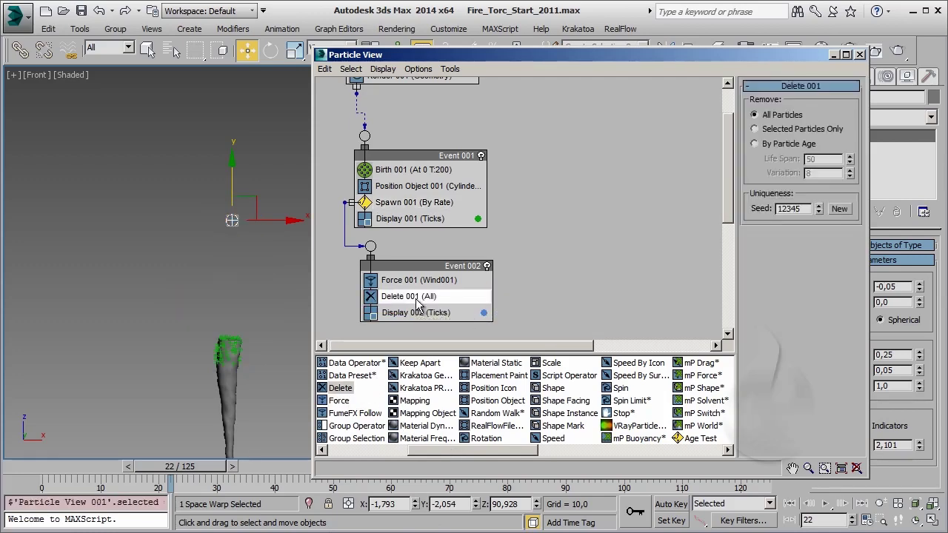
left_click(810, 145)
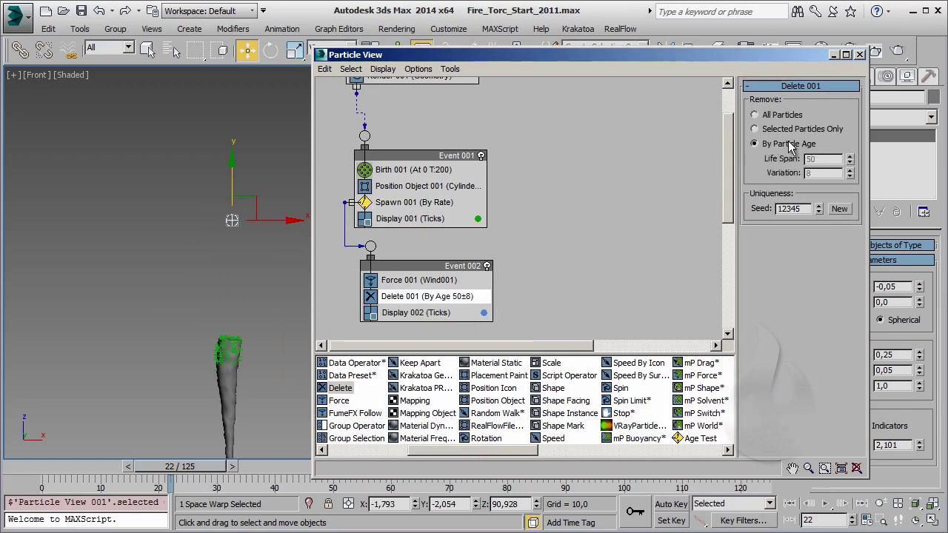
left_click_drag(853, 141, 785, 142)
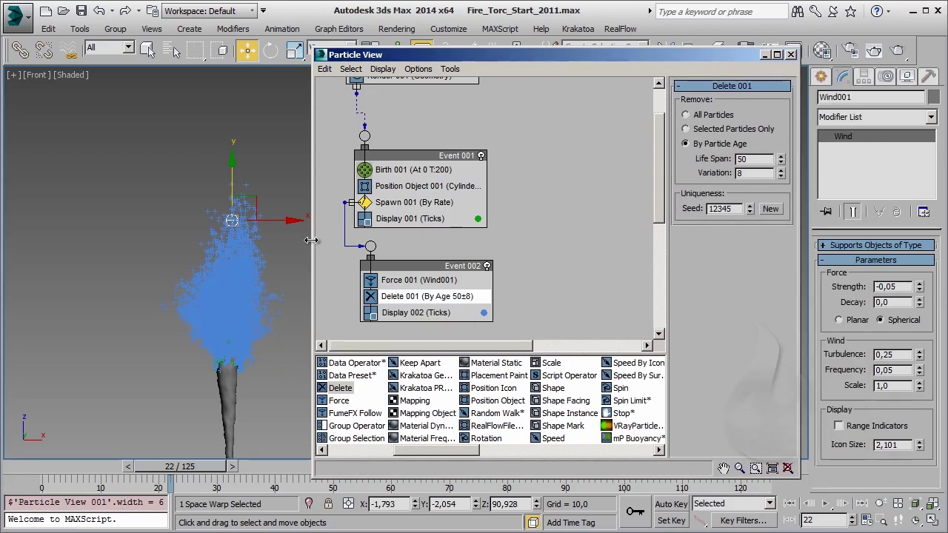
left_click_drag(313, 244, 350, 245)
type("8")
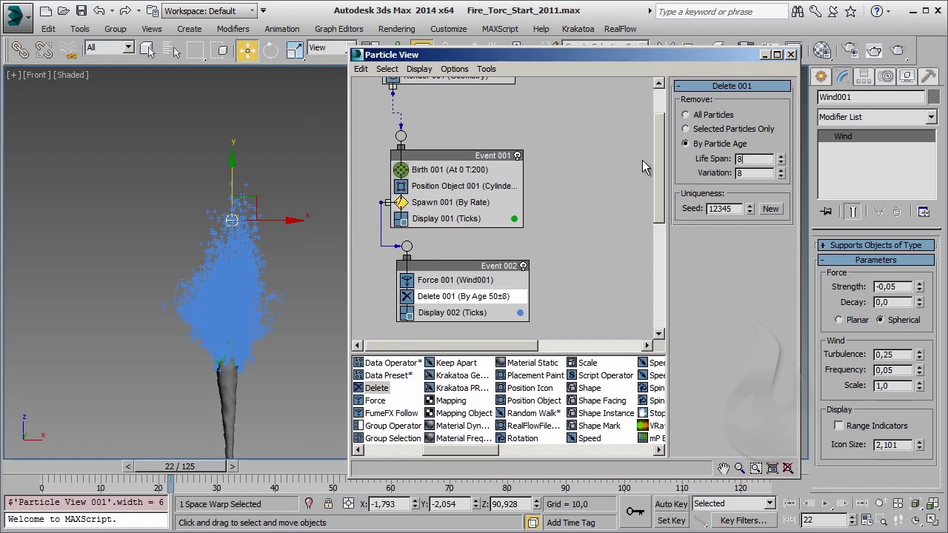
key("Tab")
type("5")
key("Return")
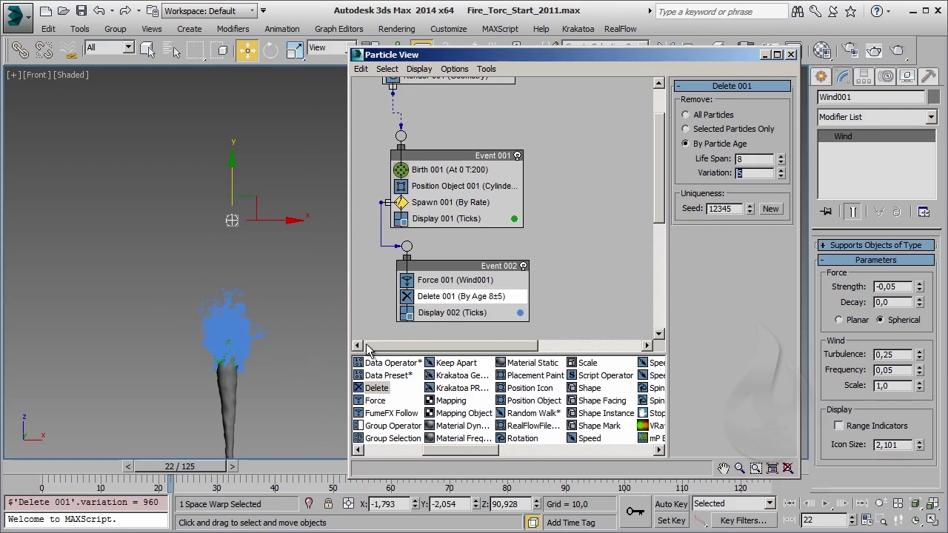
left_click(47, 473)
left_click_drag(49, 477, 158, 485)
Set Birth 001's emit start to -15 and rewind the animation to frame 0.
key("w")
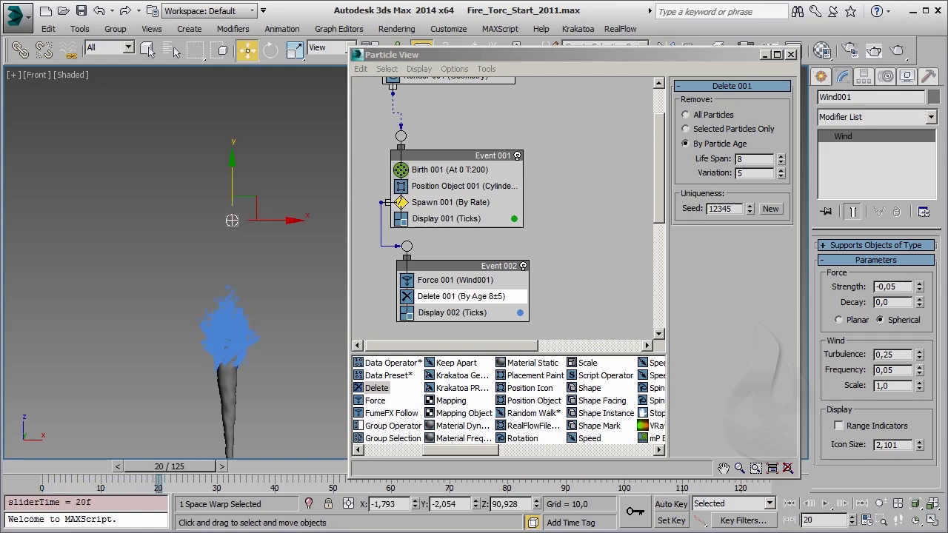
left_click(447, 169)
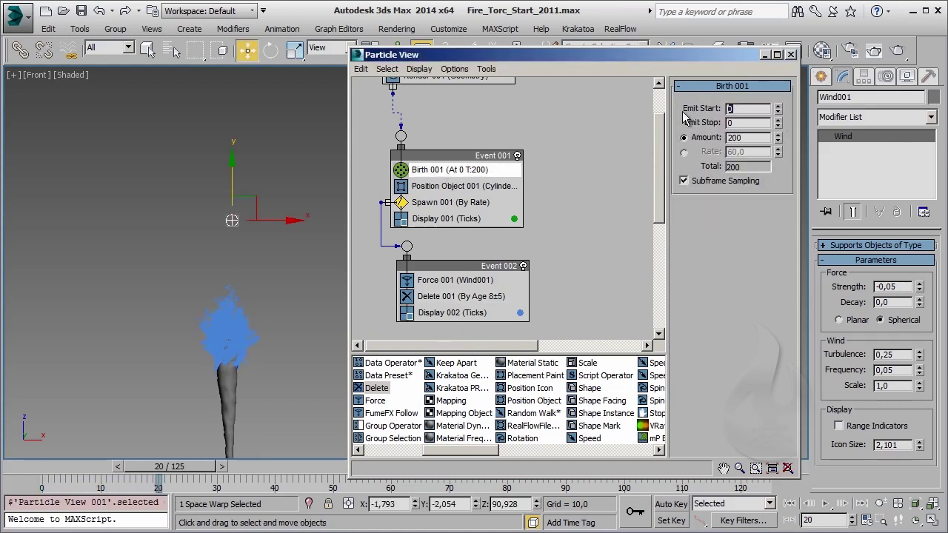
type("-15")
key("Return")
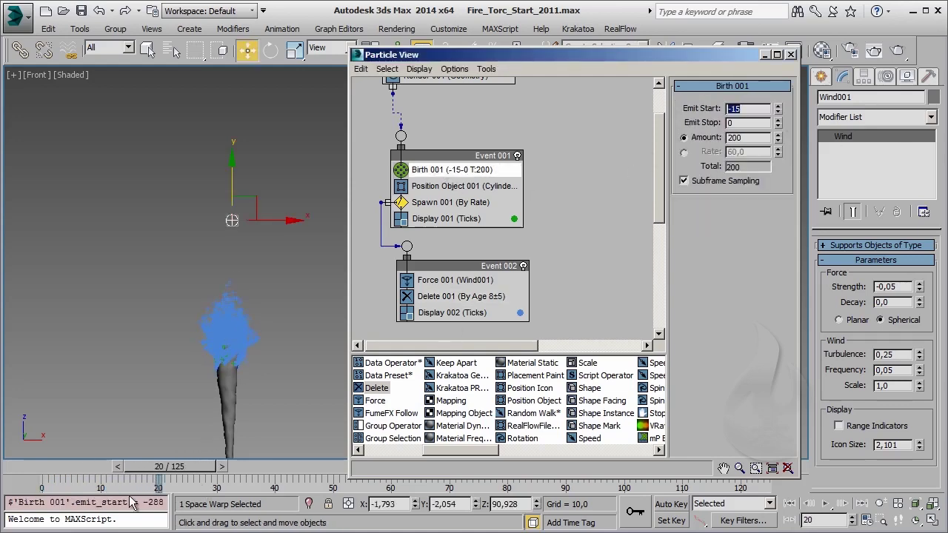
mouse_move(170, 466)
left_mouse_down()
mouse_move(42, 473)
mouse_move(248, 479)
mouse_move(42, 474)
left_mouse_up()
key("w")
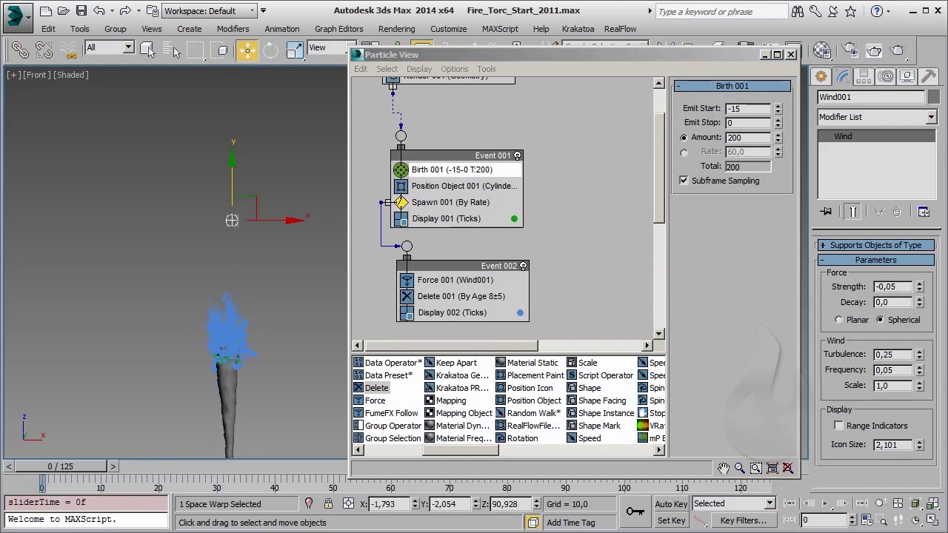
Add an Initial State event, then delete it again and preview the flame particles.
left_click_drag(472, 448, 400, 450)
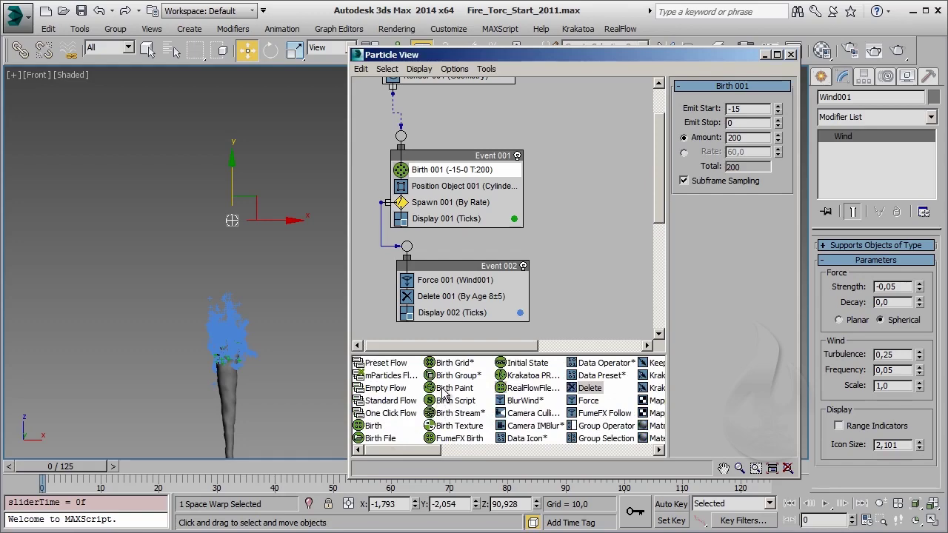
left_click_drag(514, 362, 564, 196)
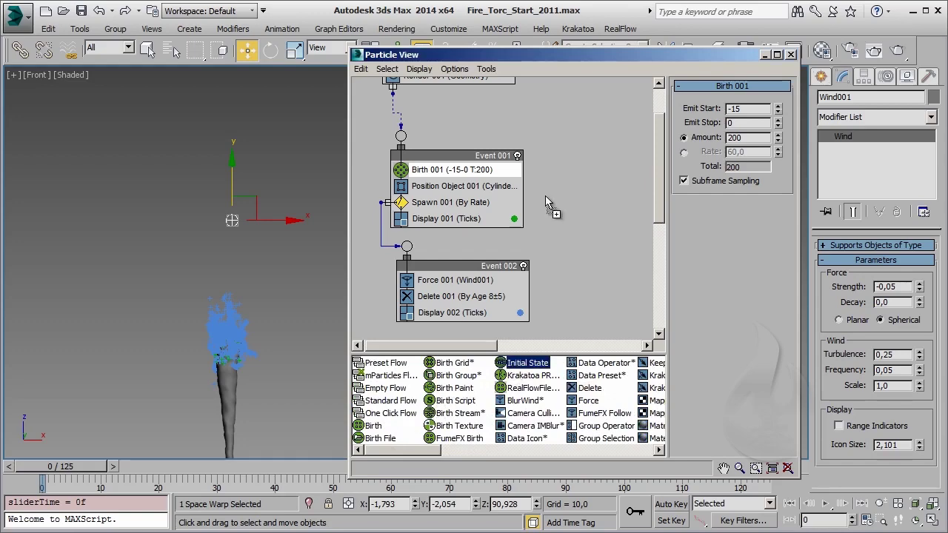
middle_click_drag(596, 274, 485, 251)
left_click(510, 194)
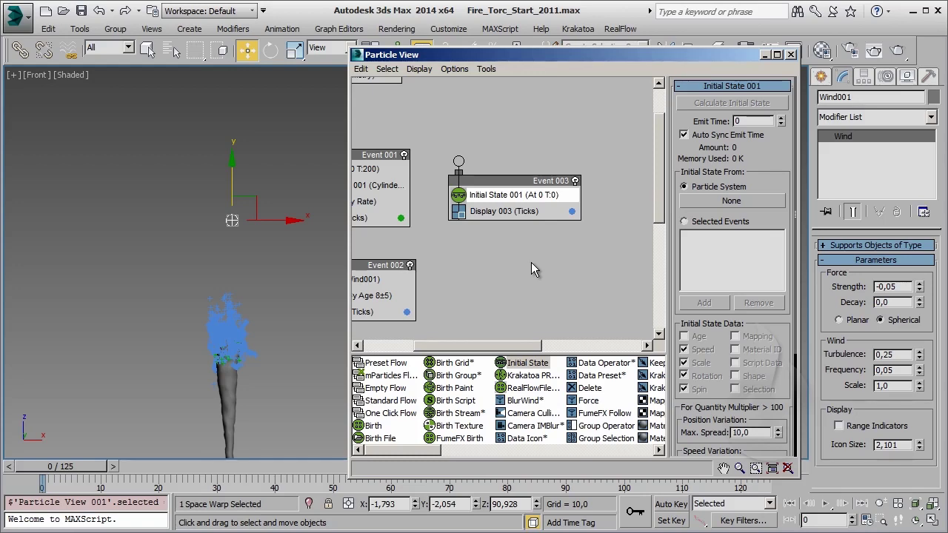
left_click_drag(523, 157, 505, 275)
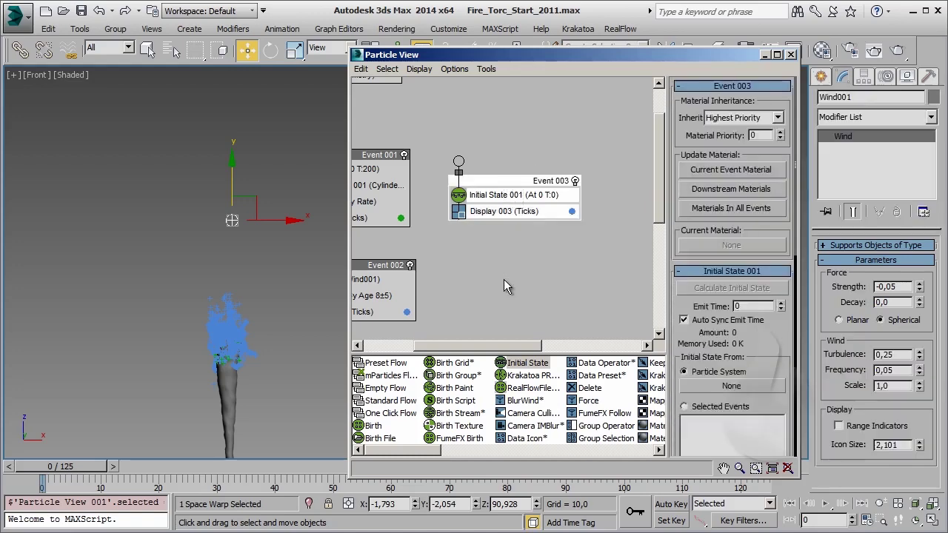
key("Delete")
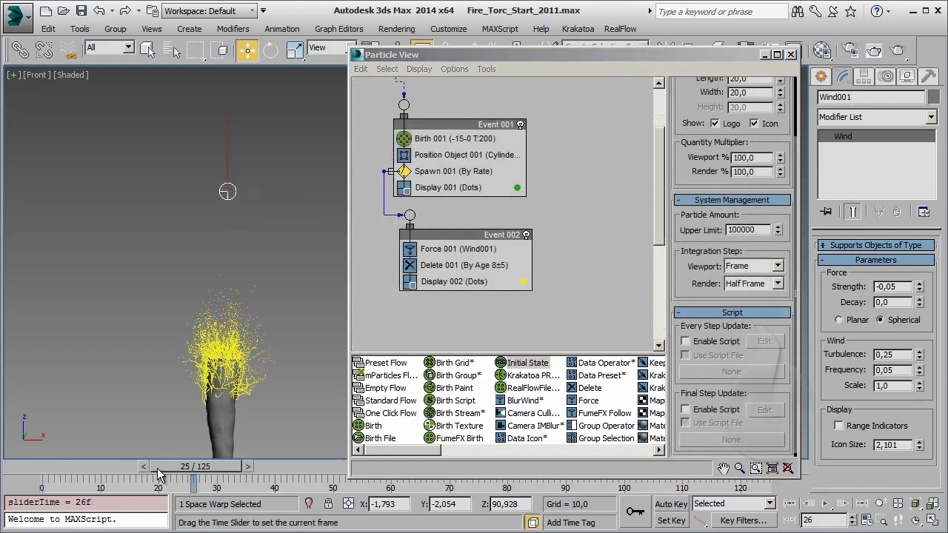
mouse_move(158, 475)
left_mouse_down()
mouse_move(241, 479)
mouse_move(50, 480)
left_mouse_up()
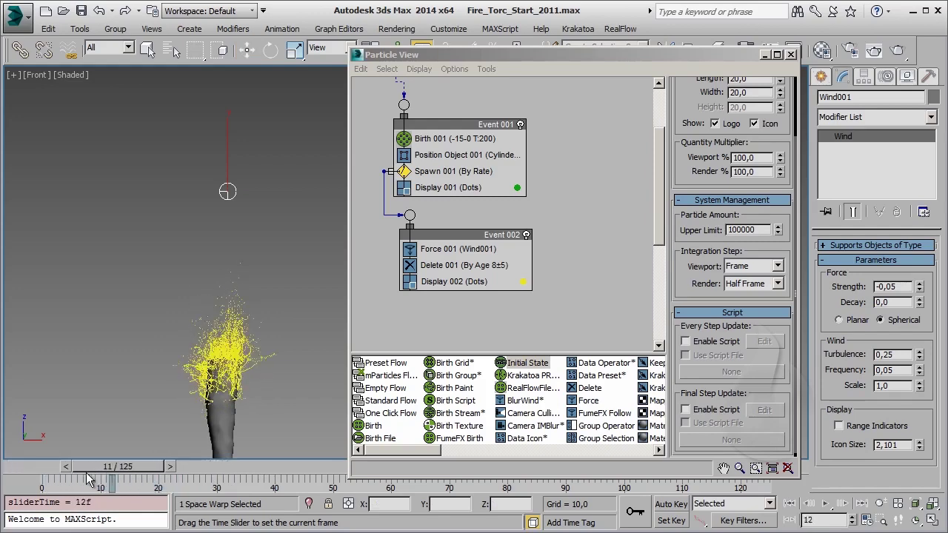
Insert Split Amount 001 into Event 002 with a 25% ratio.
key("w")
left_click_drag(407, 450, 596, 452)
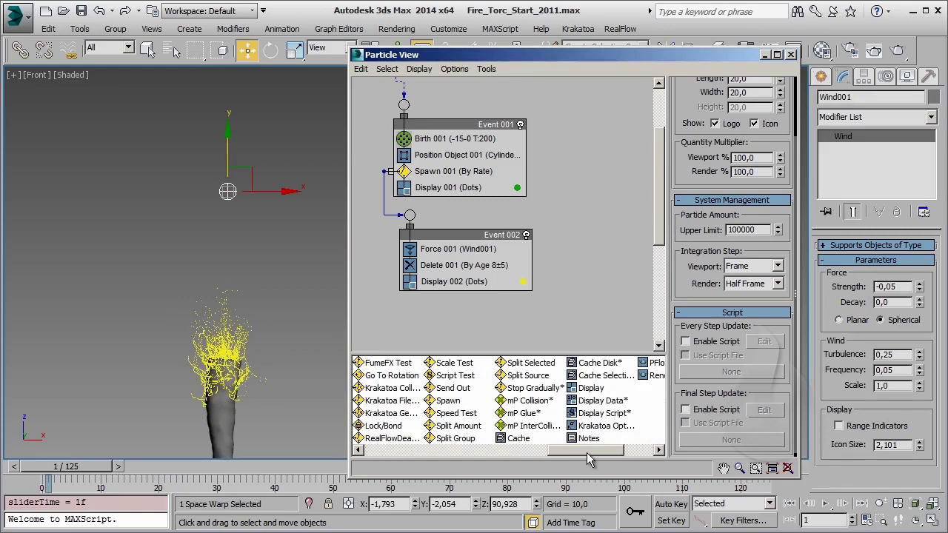
left_click_drag(453, 425, 495, 265)
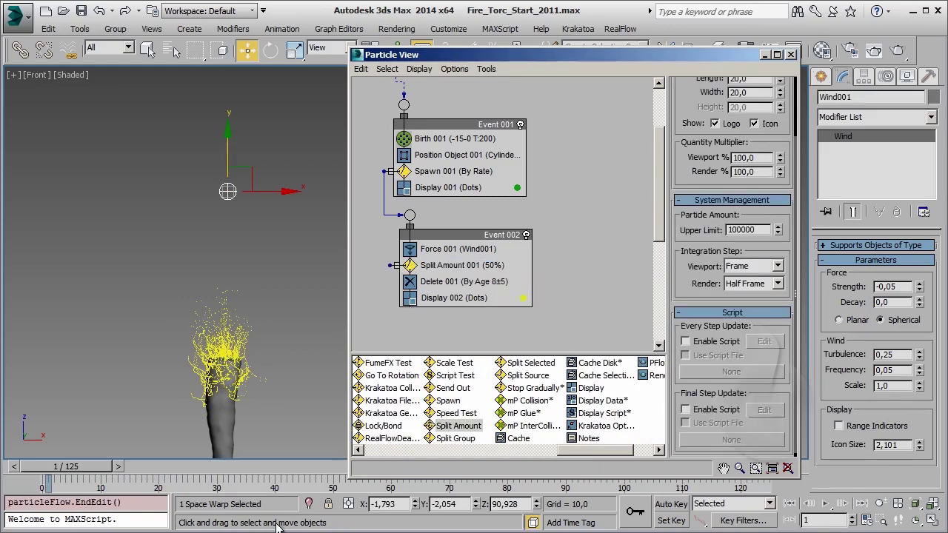
left_click(459, 265)
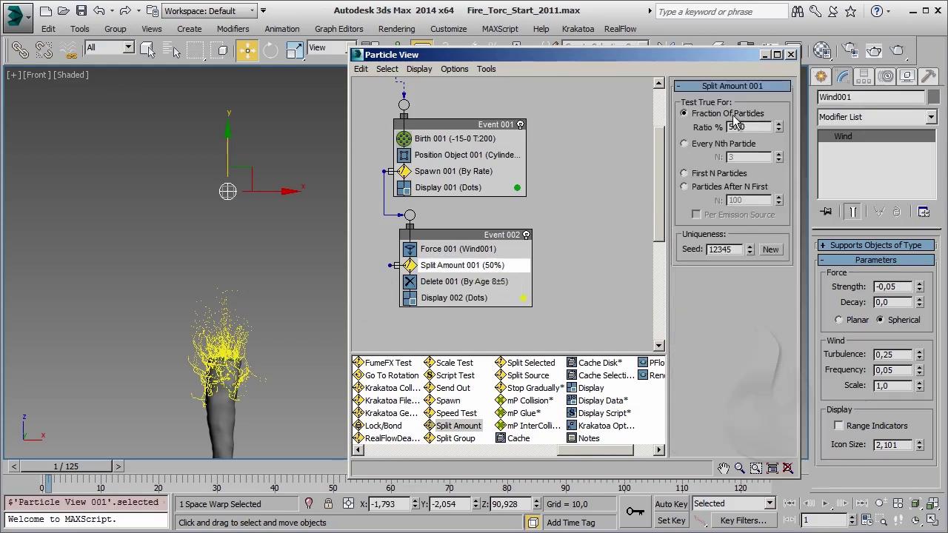
double_click(736, 126)
type("25")
key("Return")
left_click(633, 166)
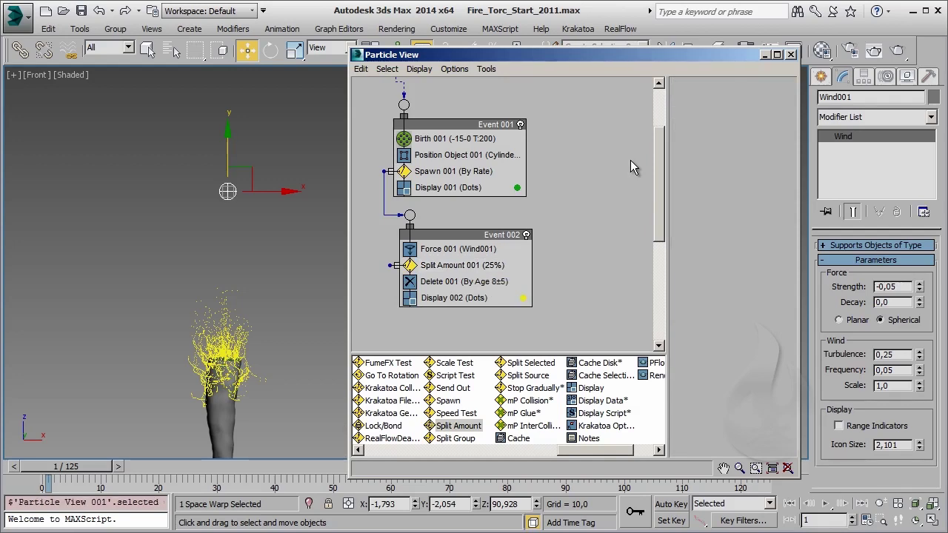
left_click(490, 267)
left_click(586, 296)
Clone Event 002 into a new Event 003 and delete its Split Amount 002.
left_click(477, 235)
left_click_drag(477, 235, 562, 305, "shift")
left_click(535, 315)
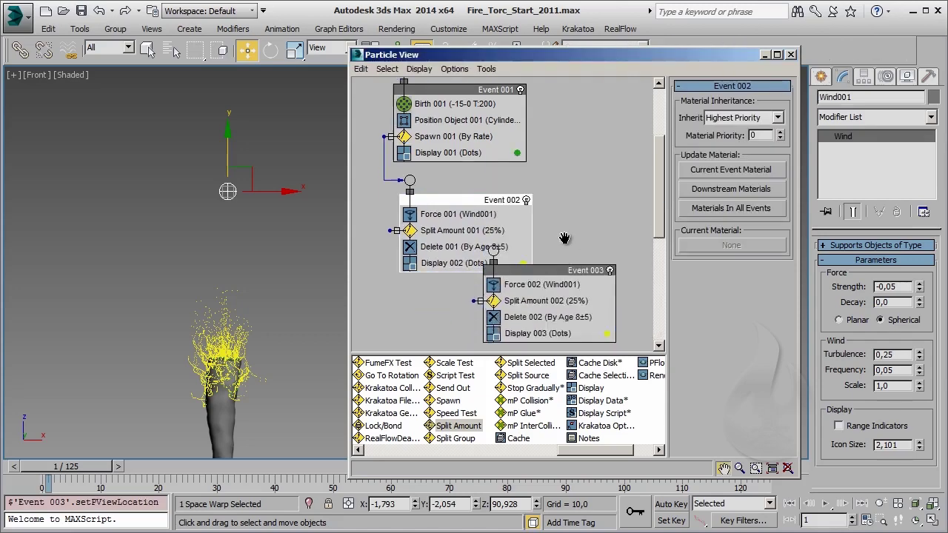
left_click_drag(544, 191, 436, 248)
left_click(441, 268)
right_click(440, 270)
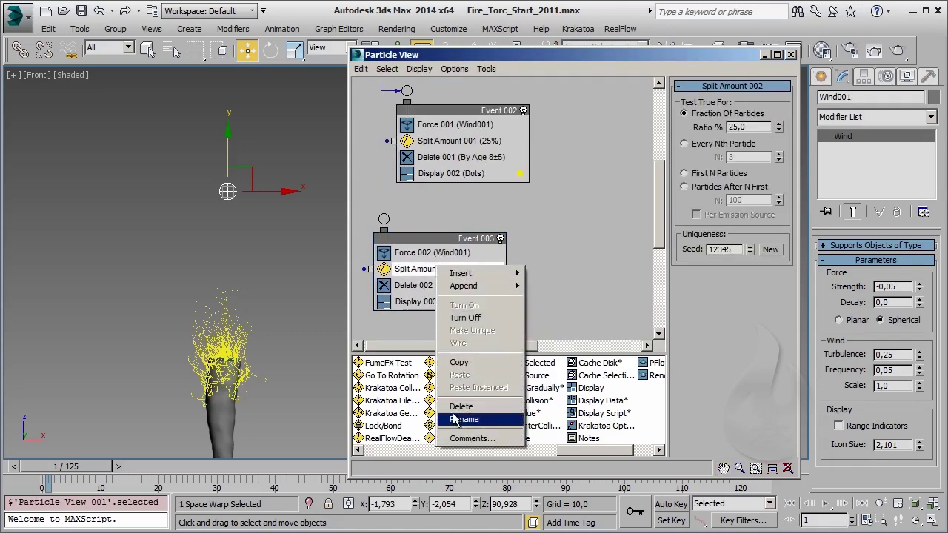
left_click(460, 406)
Wire Split Amount 001 to Event 003 and set Force 002's influence to 500.
left_click_drag(387, 141, 383, 219)
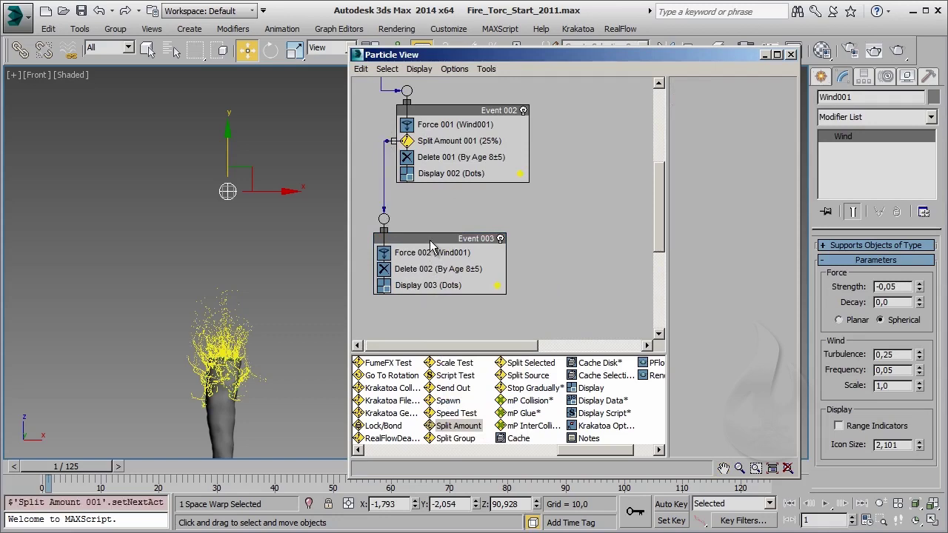
left_click_drag(432, 255, 487, 256)
left_click(487, 253)
double_click(740, 231)
type("500")
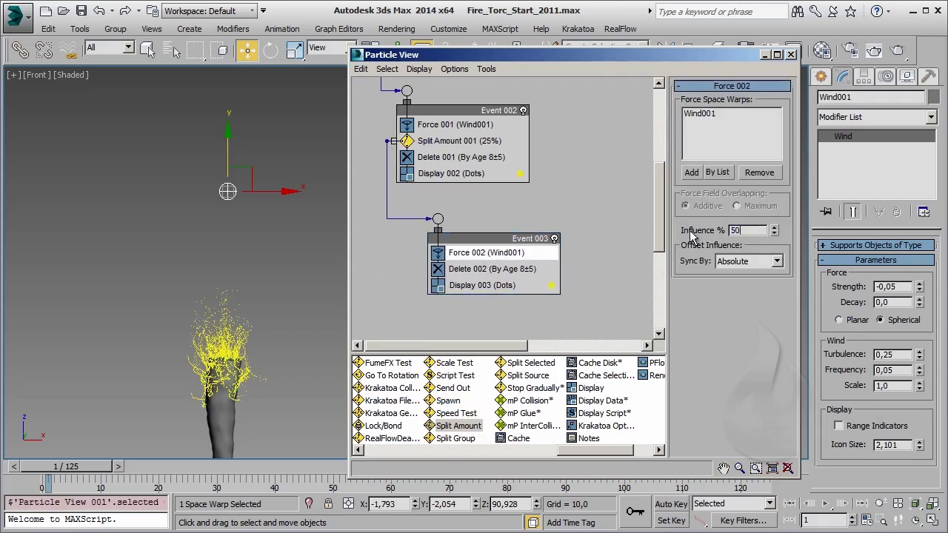
key("Return")
key("p")
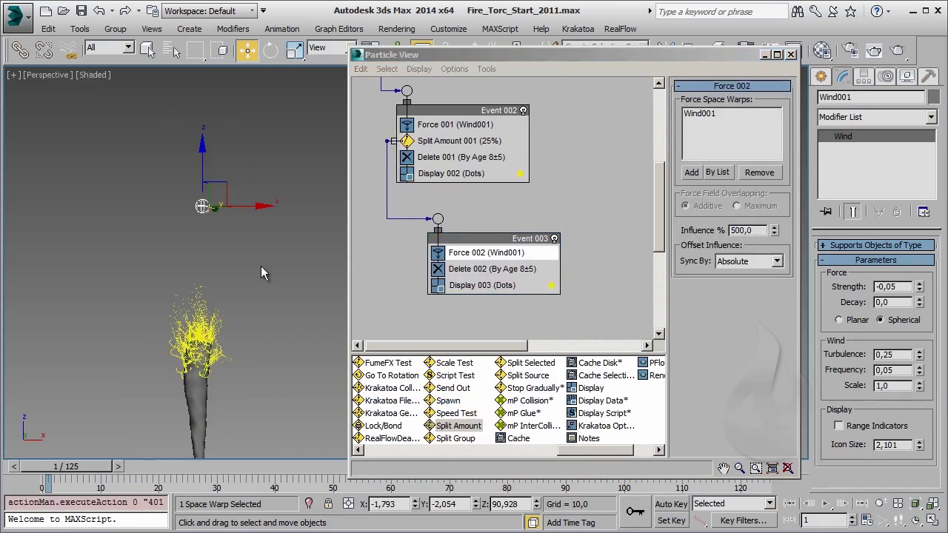
middle_click_drag(261, 265, 263, 314, "alt")
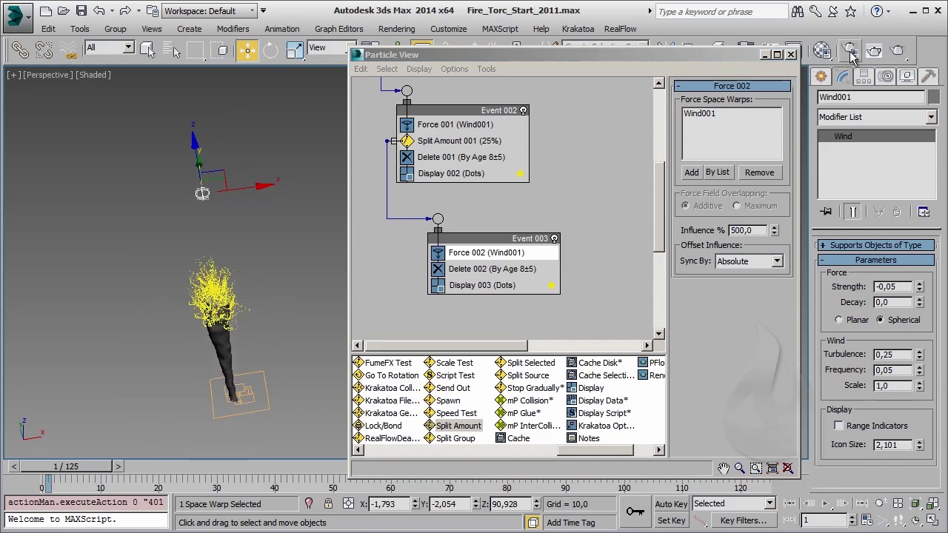
Draw Deflector001, a deflector plane about 436 by 435, in the Perspective viewport.
left_click_drag(761, 55, 767, 56)
left_click(820, 76)
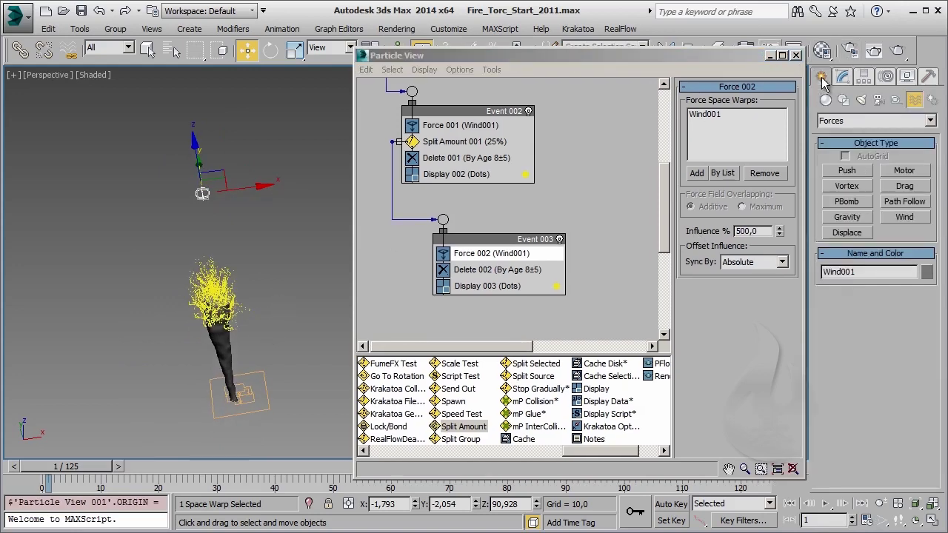
left_click(930, 121)
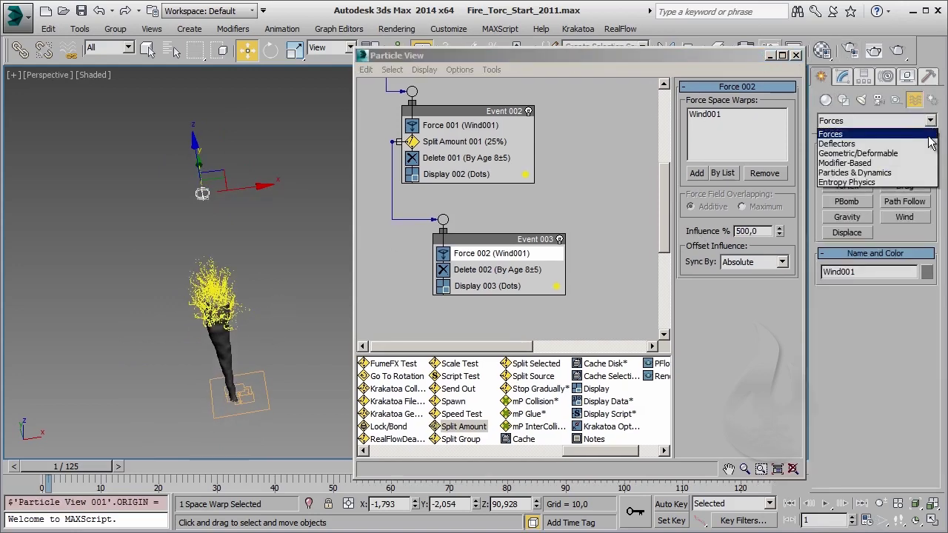
left_click(931, 144)
left_click(903, 201)
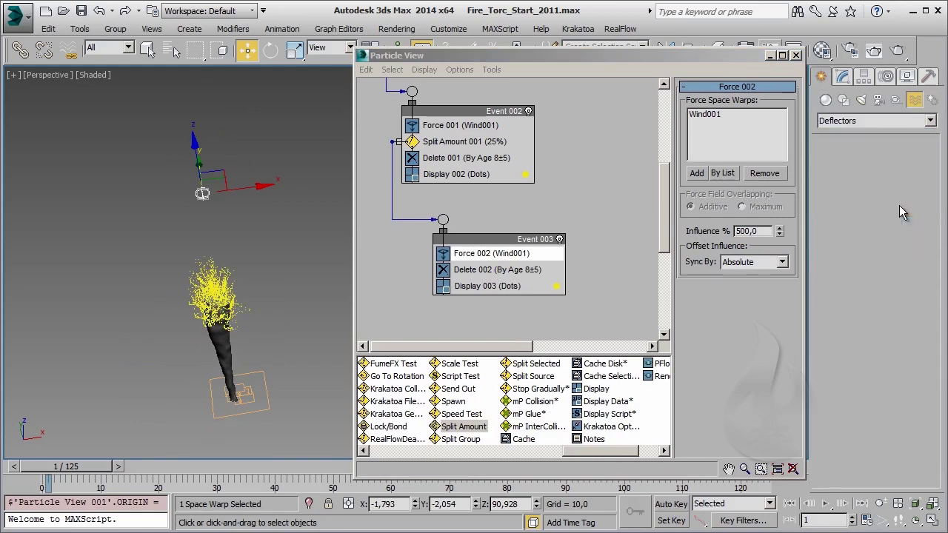
scroll(214, 276, "down", 5)
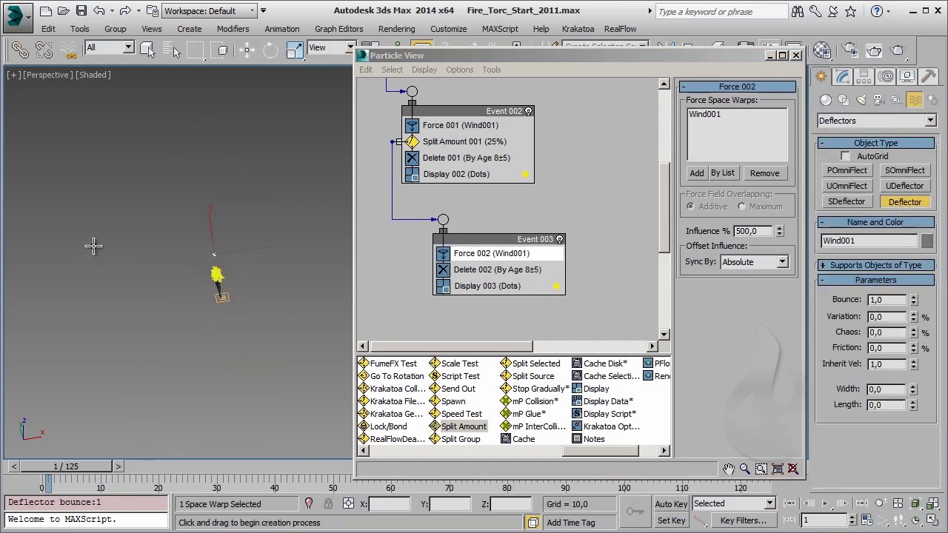
mouse_move(87, 237)
left_mouse_down()
mouse_move(385, 361)
mouse_move(379, 367)
left_mouse_up()
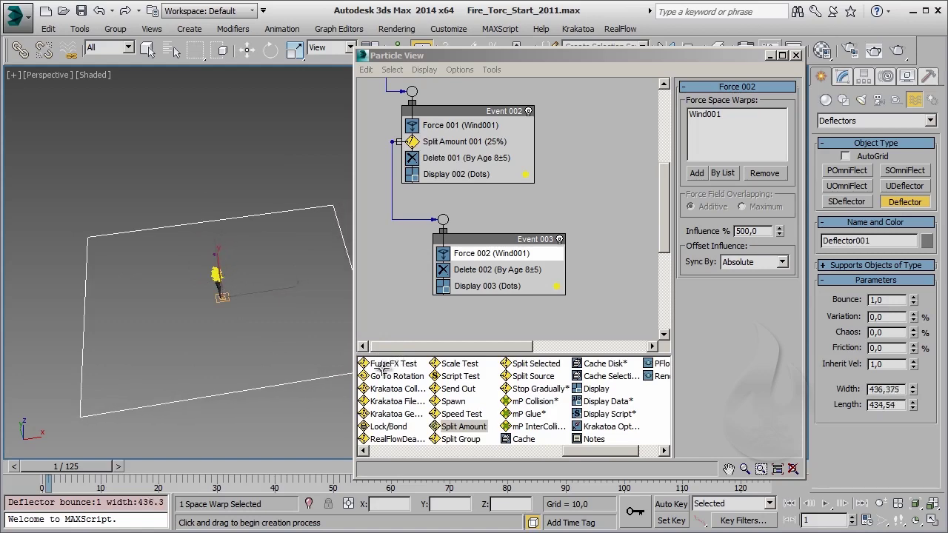
key("w")
scroll(204, 232, "up", 5)
mouse_move(204, 232)
middle_mouse_down("alt")
mouse_move(252, 197)
mouse_move(245, 214)
mouse_move(257, 181)
mouse_move(260, 199)
mouse_move(272, 199)
middle_mouse_up("alt")
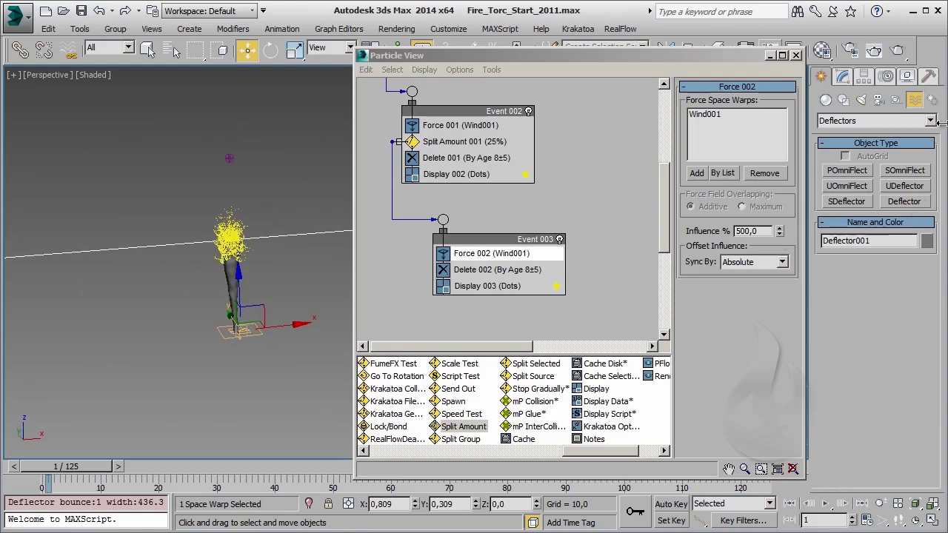
left_click(844, 77)
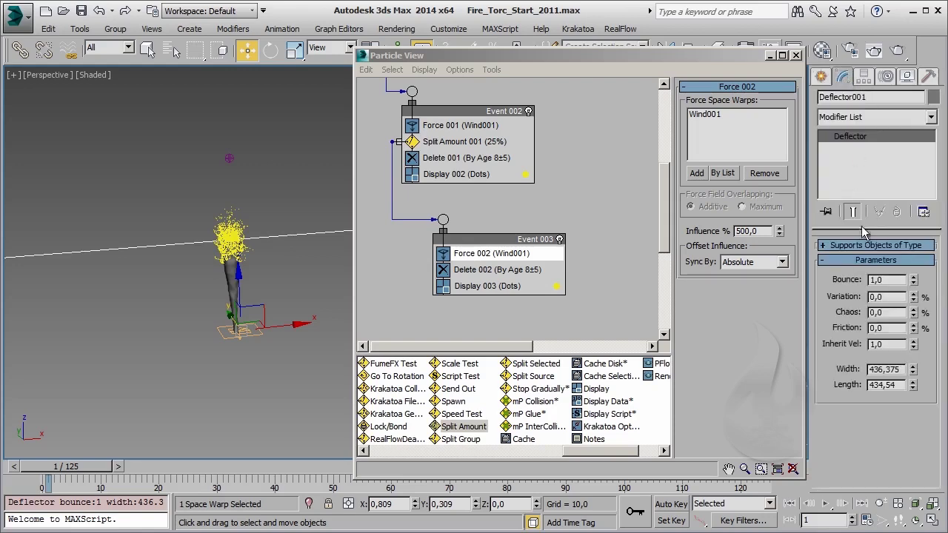
Create Event 004 with a Collision 001 test that uses Deflector001.
right_click(910, 282)
middle_click_drag(585, 341, 595, 232)
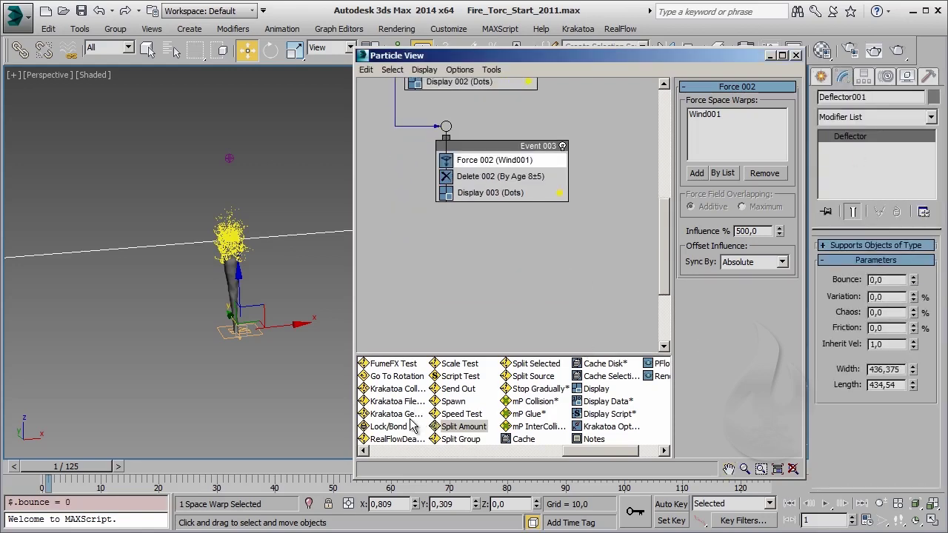
left_click_drag(579, 451, 540, 451)
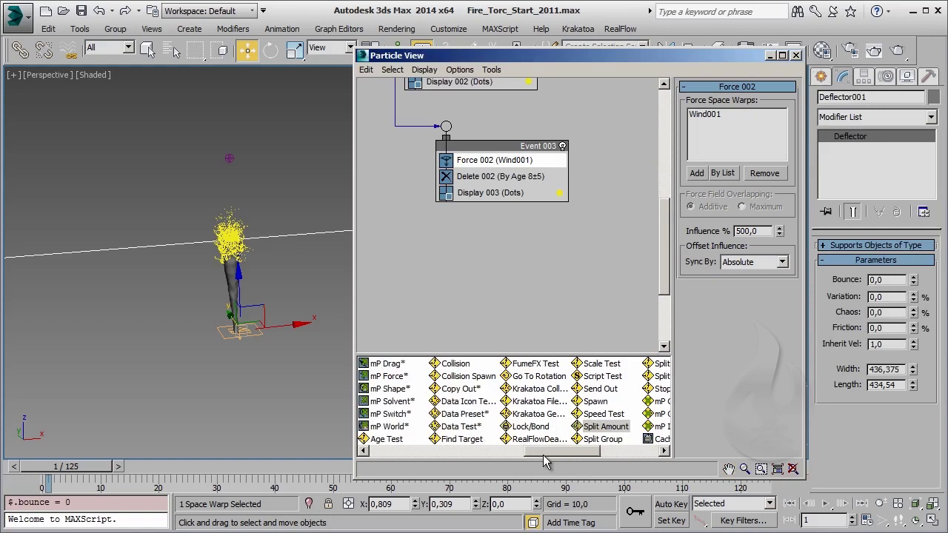
mouse_move(456, 364)
left_mouse_down()
mouse_move(492, 291)
mouse_move(440, 271)
left_mouse_up()
left_click(459, 283)
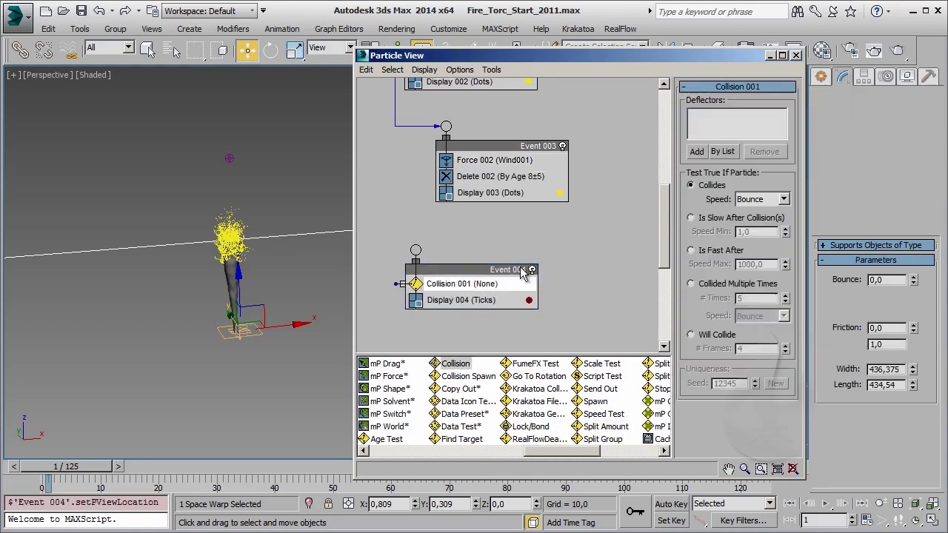
left_click(696, 153)
left_click(104, 250)
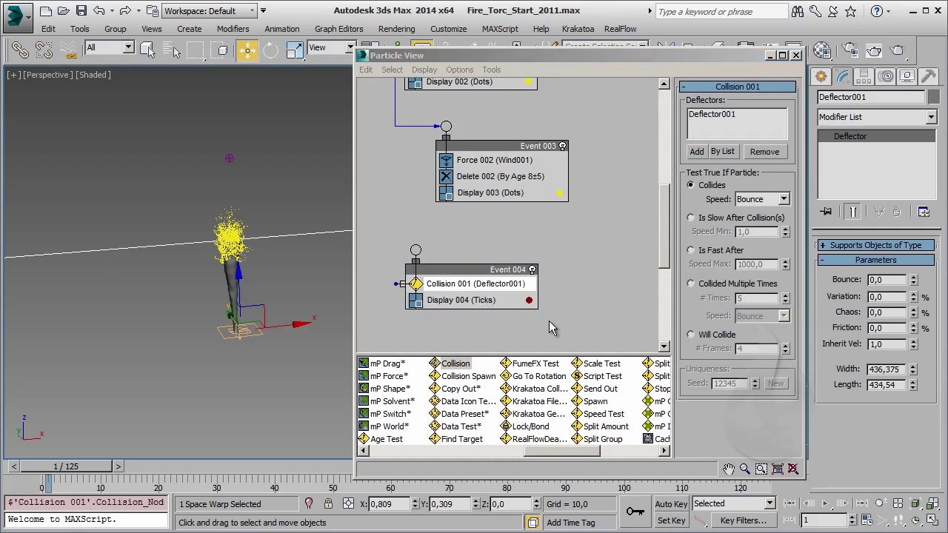
Add Force 003 to Event 004, create Gravity001 and assign it to the force.
left_click_drag(564, 451, 417, 450)
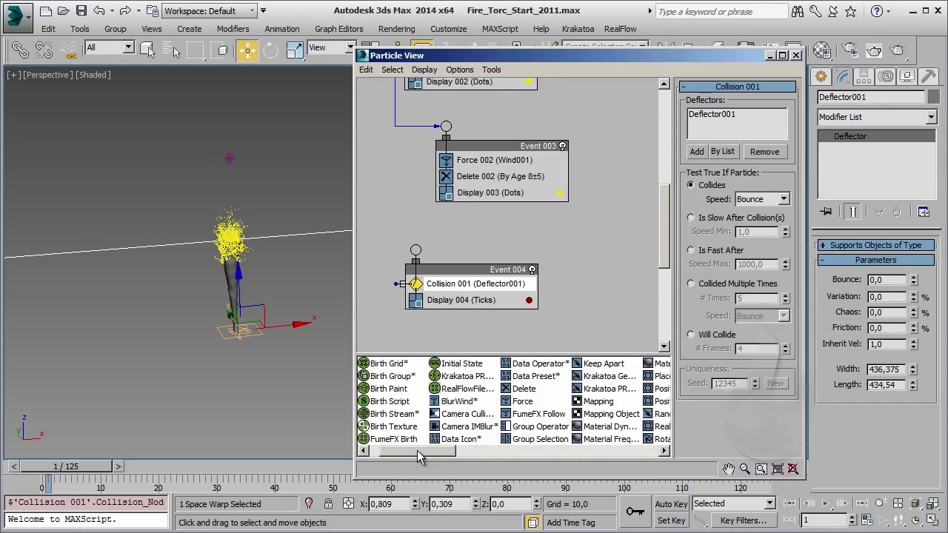
left_click_drag(522, 401, 479, 298)
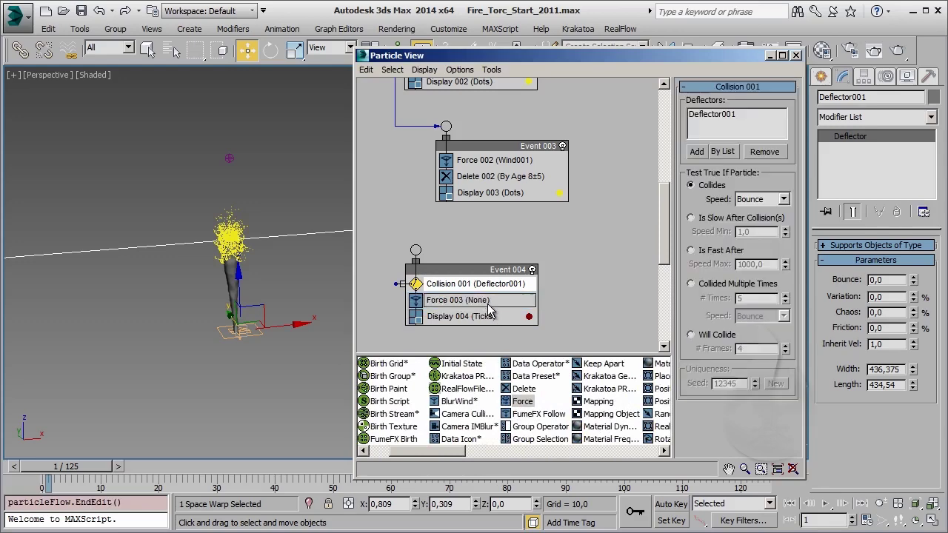
left_click(822, 77)
left_click(888, 120)
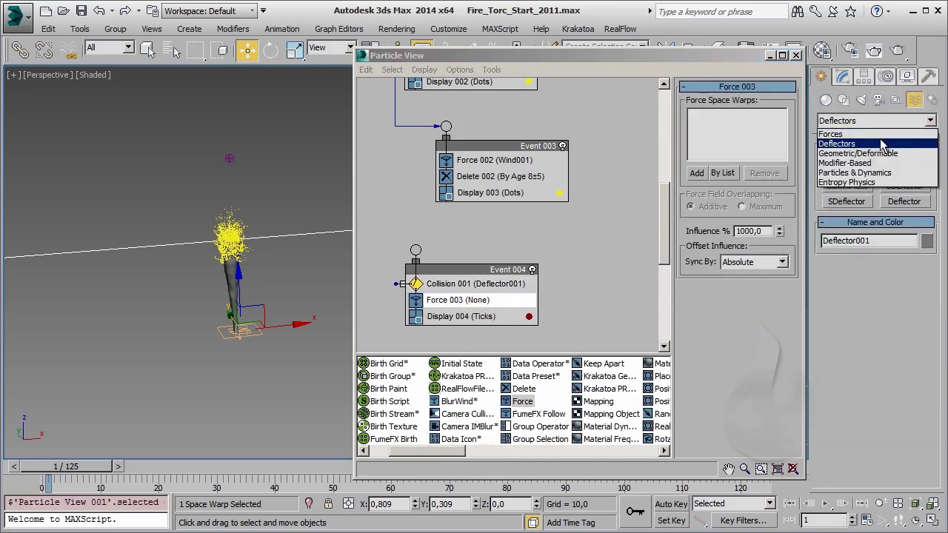
left_click(833, 134)
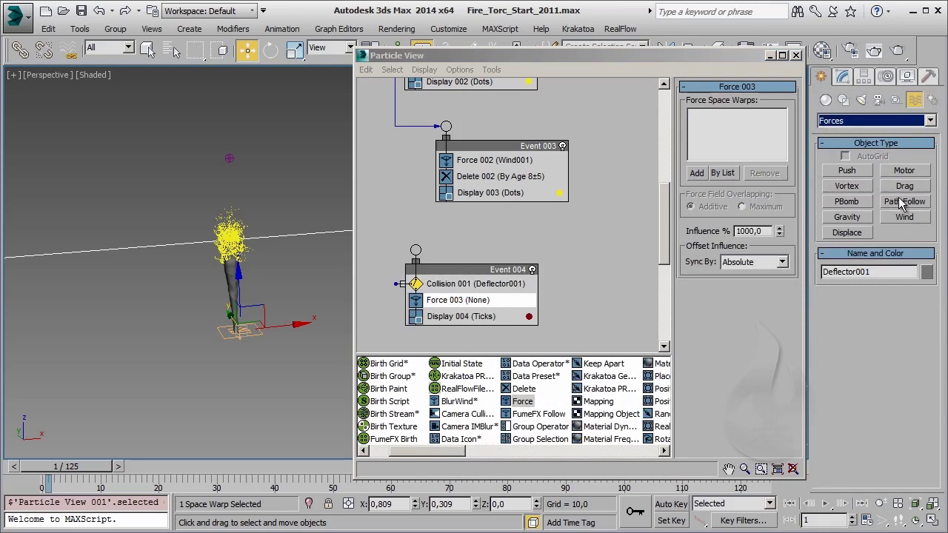
left_click(850, 218)
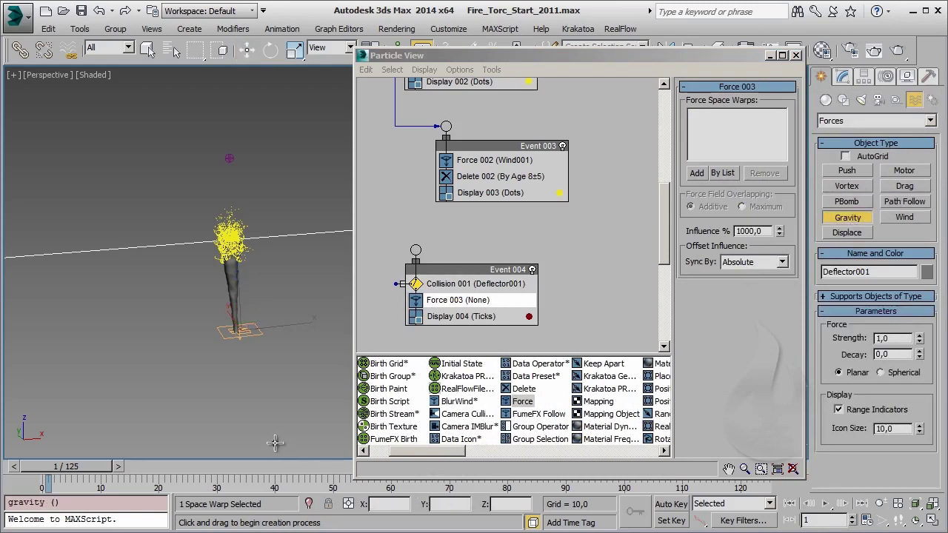
left_click_drag(201, 355, 212, 372)
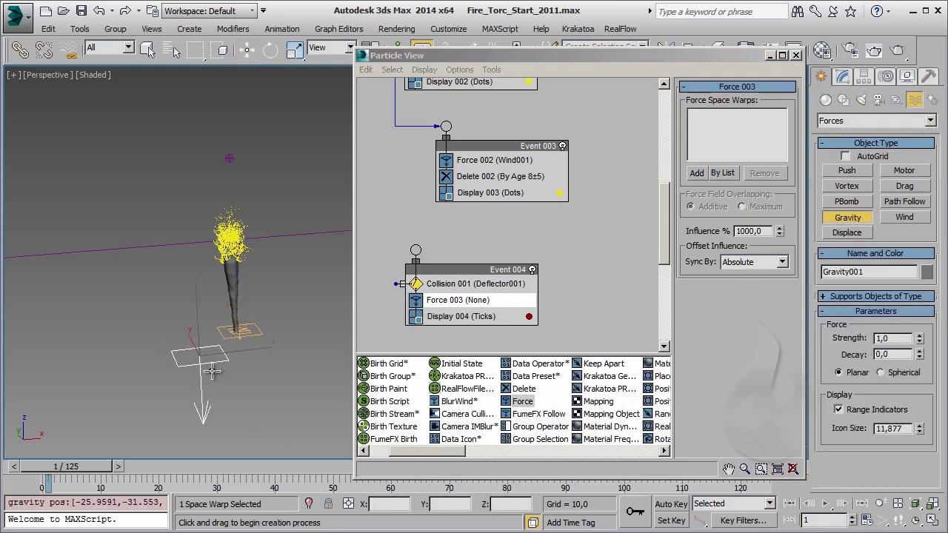
right_click(213, 373)
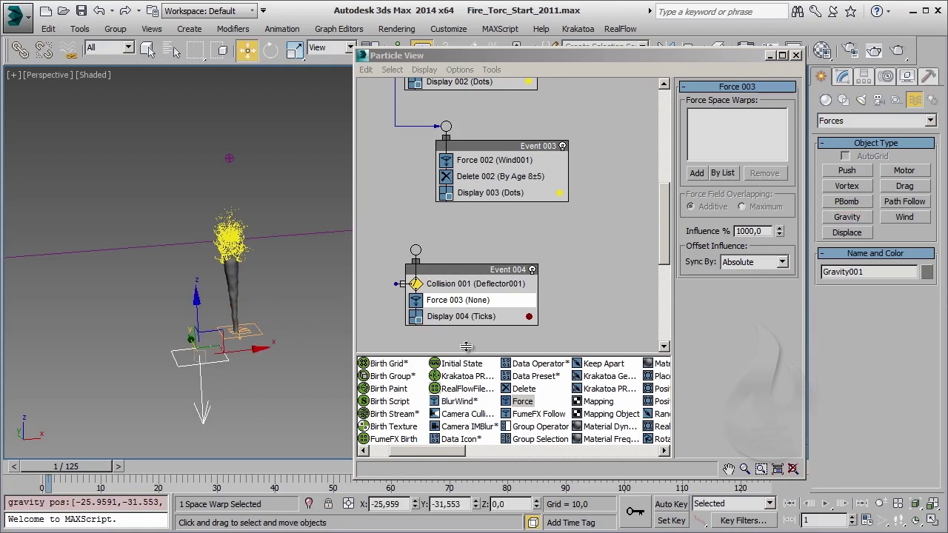
left_click(697, 173)
left_click(218, 356)
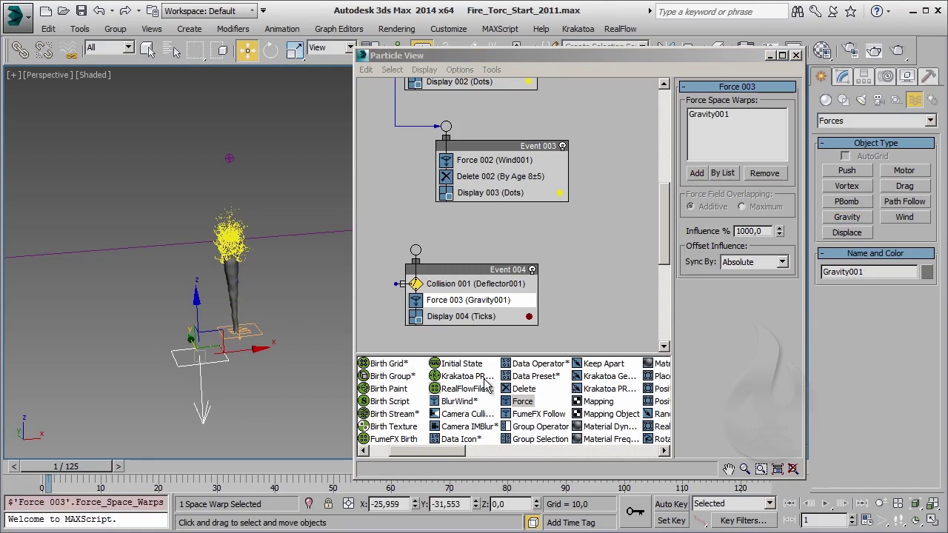
left_click(842, 76)
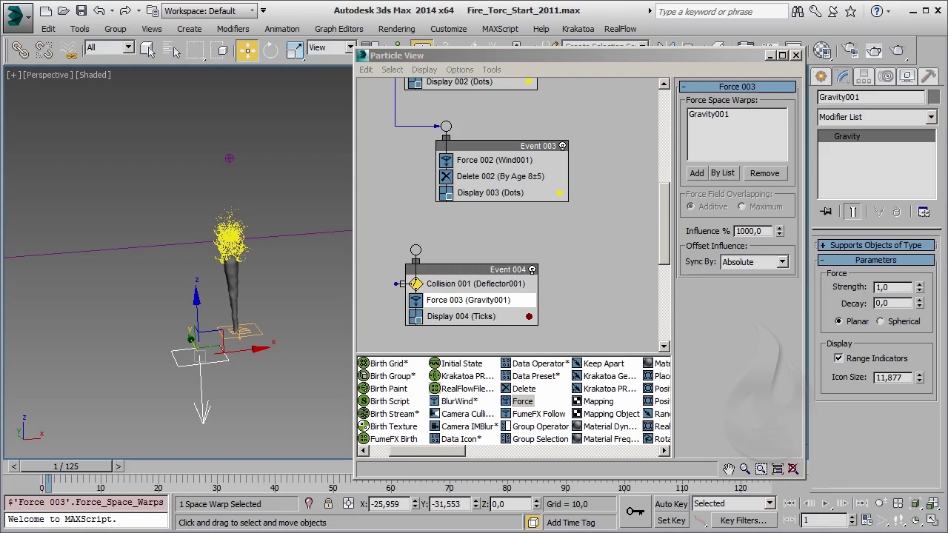
Insert Speed Test 001 into Event 003 and wire its output to Event 004.
left_click_drag(447, 451, 603, 452)
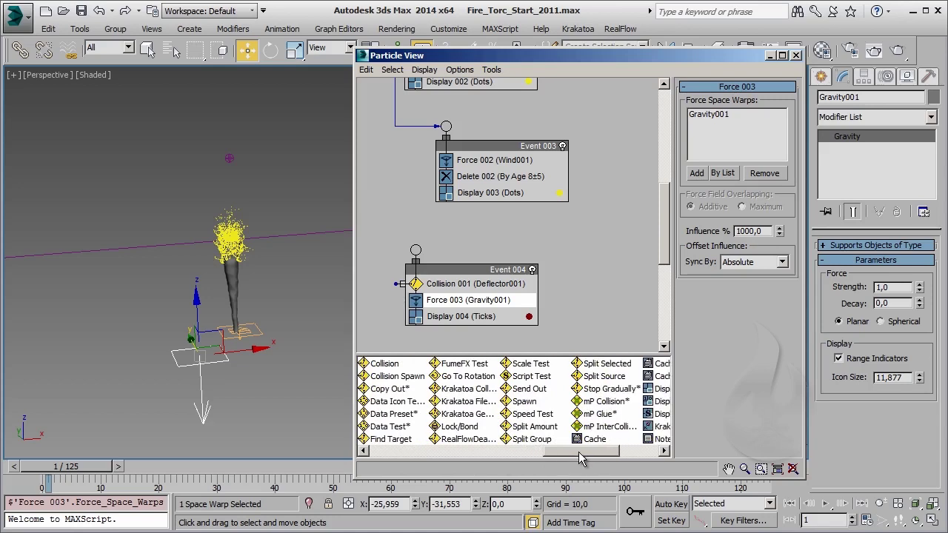
left_click_drag(532, 414, 530, 192)
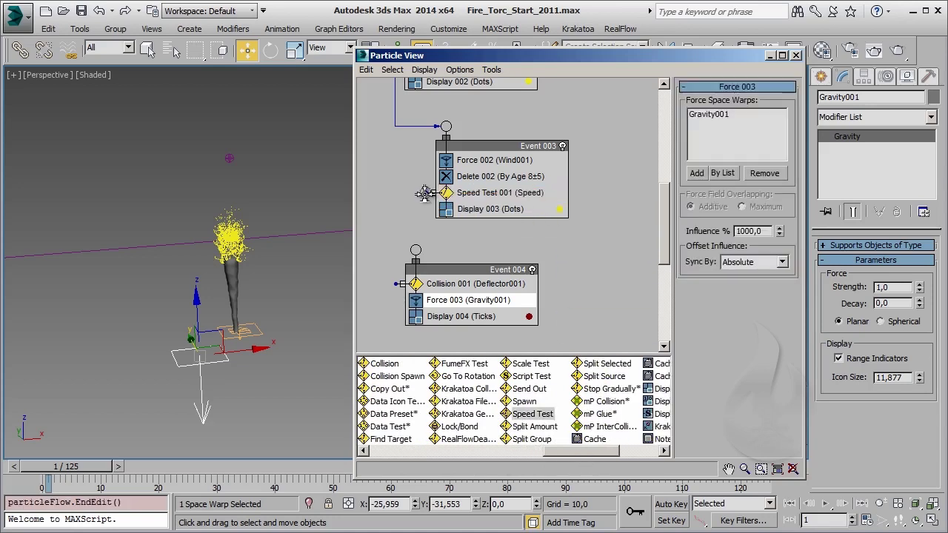
left_click_drag(433, 193, 416, 249)
left_click_drag(465, 276, 464, 289)
left_click(500, 192)
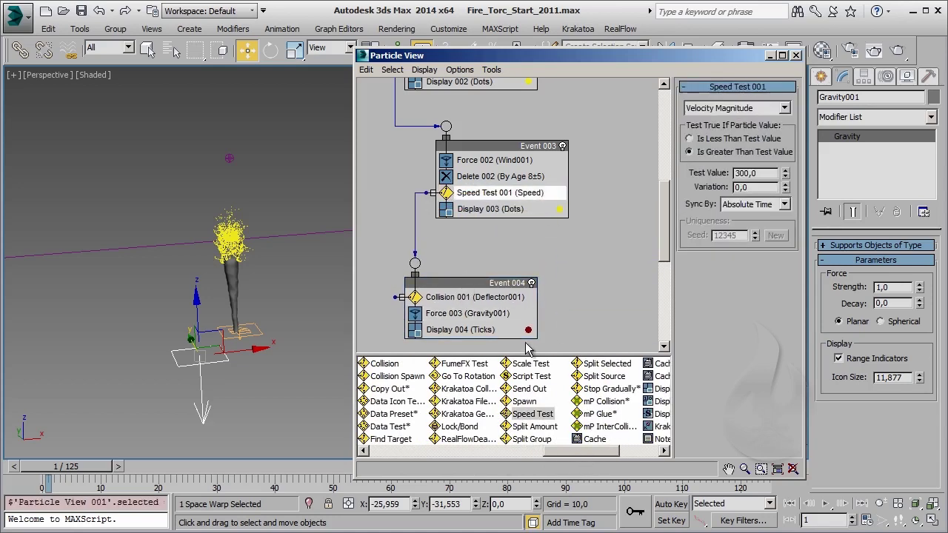
key("Tab")
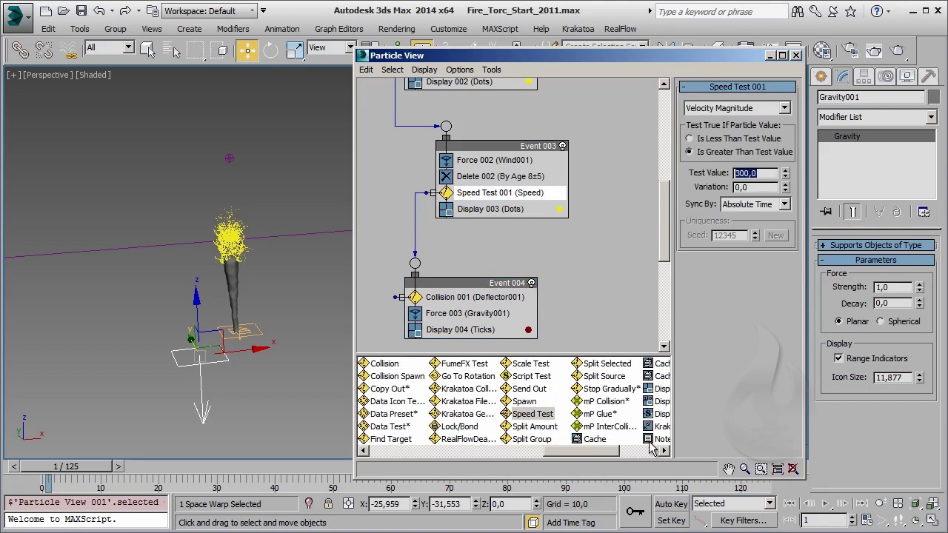
left_click_drag(70, 468, 391, 477)
key("w")
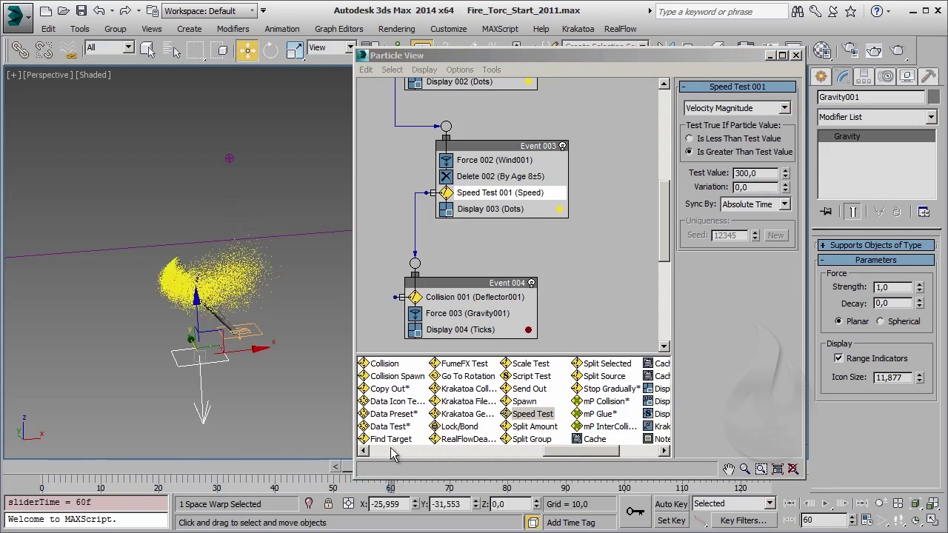
Set the Speed Test value to 95 with variation 50, checking the flame at frame 62.
left_click_drag(764, 173, 665, 177)
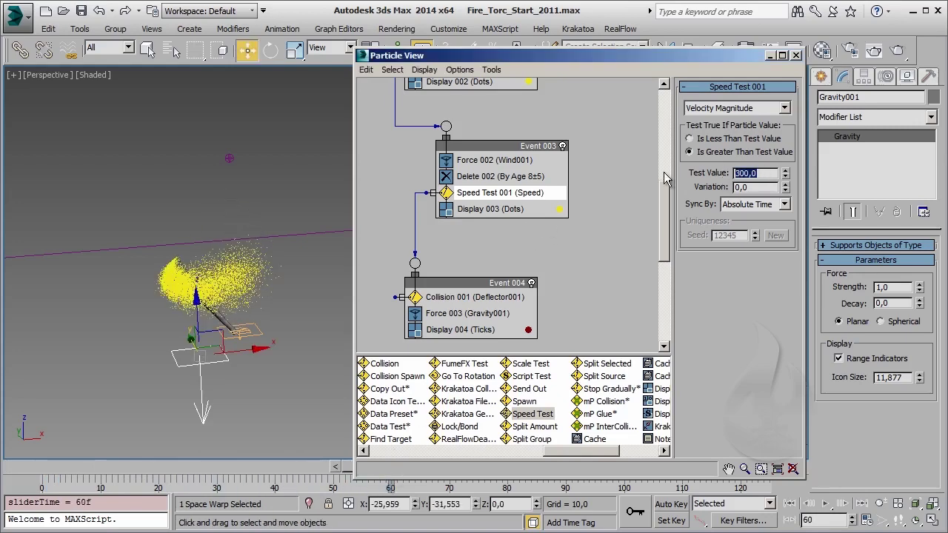
type("1")
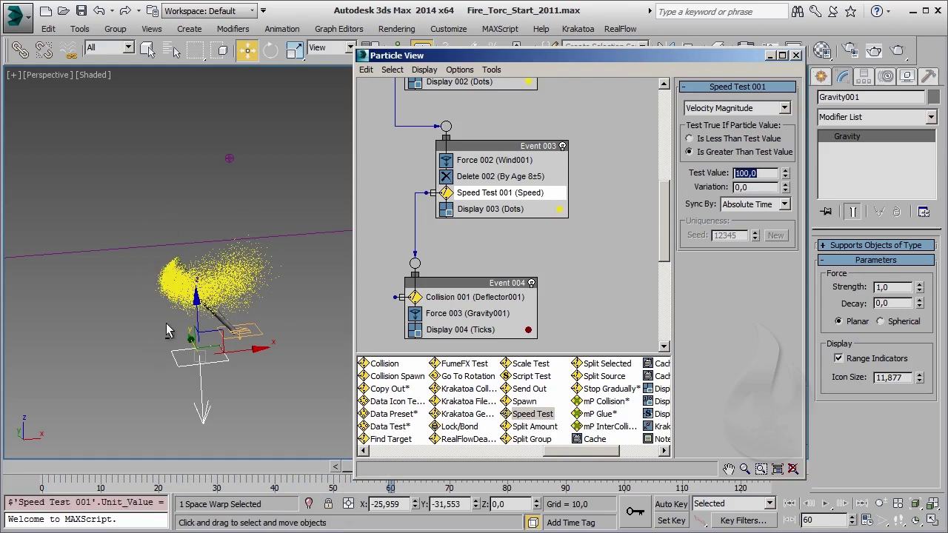
middle_click_drag(170, 332, 242, 316, "alt")
left_click_drag(21, 477, 447, 480)
key("w")
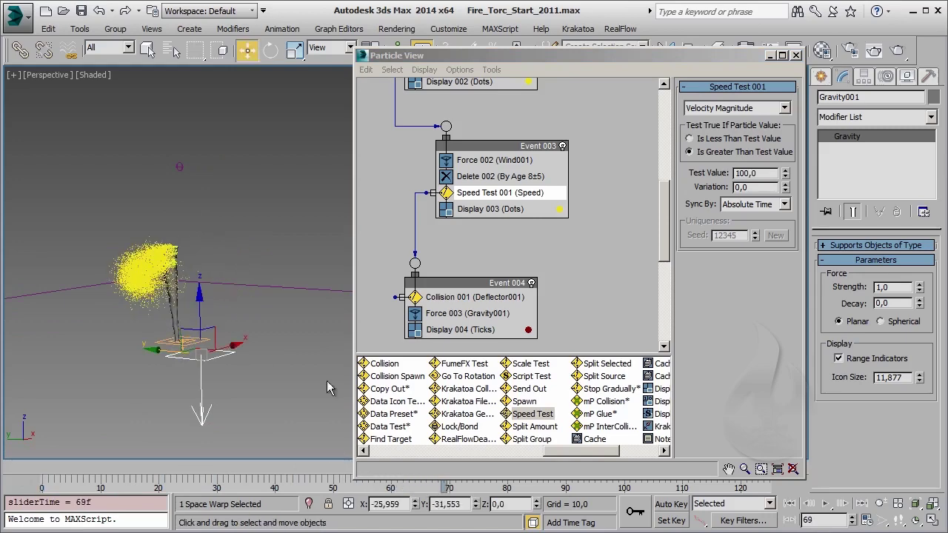
middle_click_drag(332, 389, 294, 251, "alt")
left_click(753, 186)
type("50")
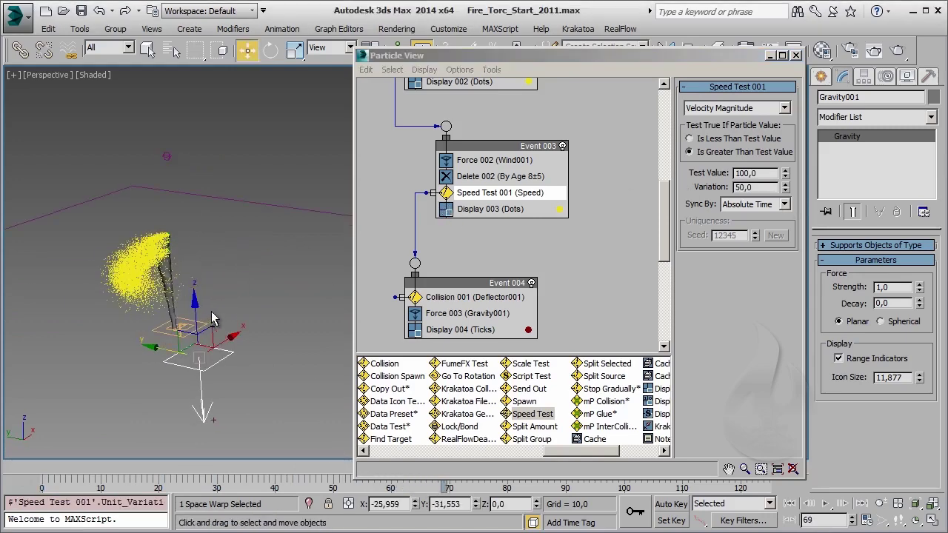
middle_click_drag(215, 322, 232, 251, "alt")
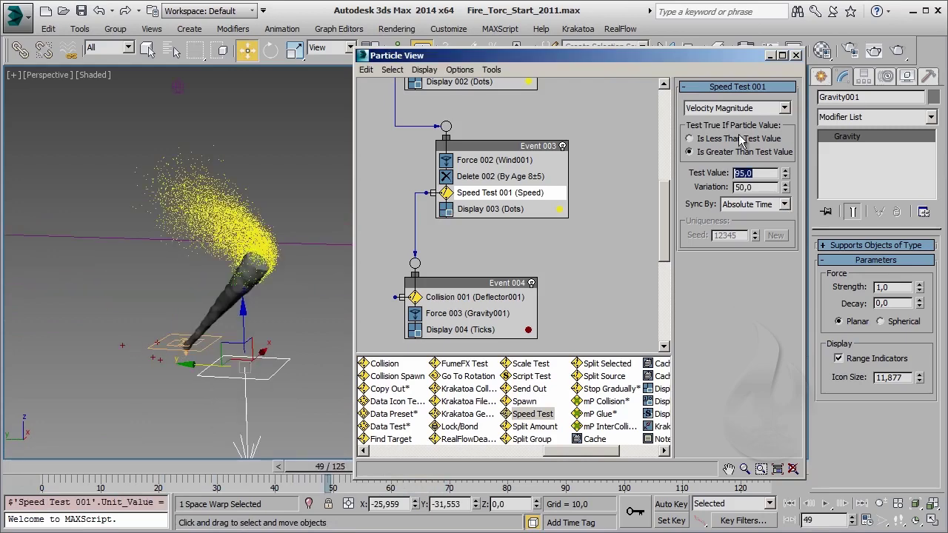
Place a Drag001 force below the torch with Time Off 1000 and add it to Force 003.
left_click(820, 76)
left_click(905, 186)
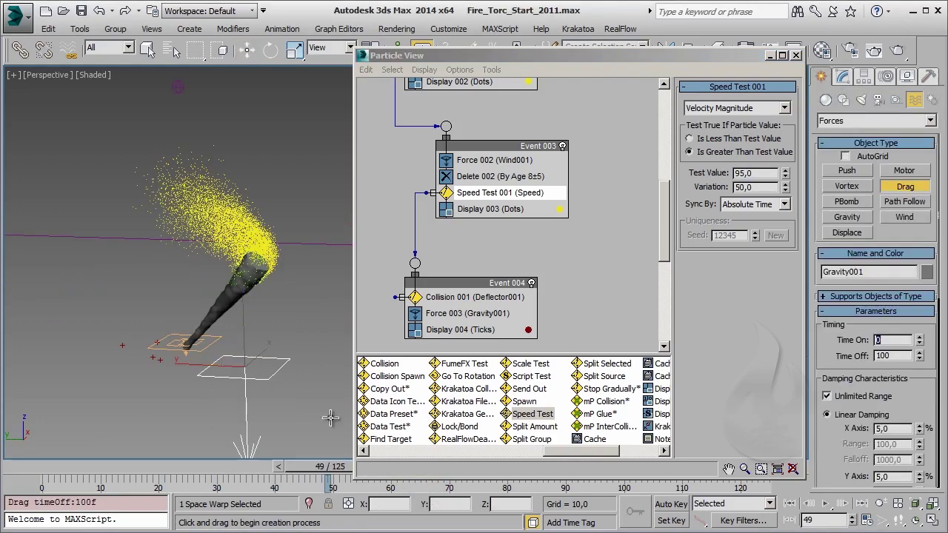
left_click_drag(280, 392, 295, 406)
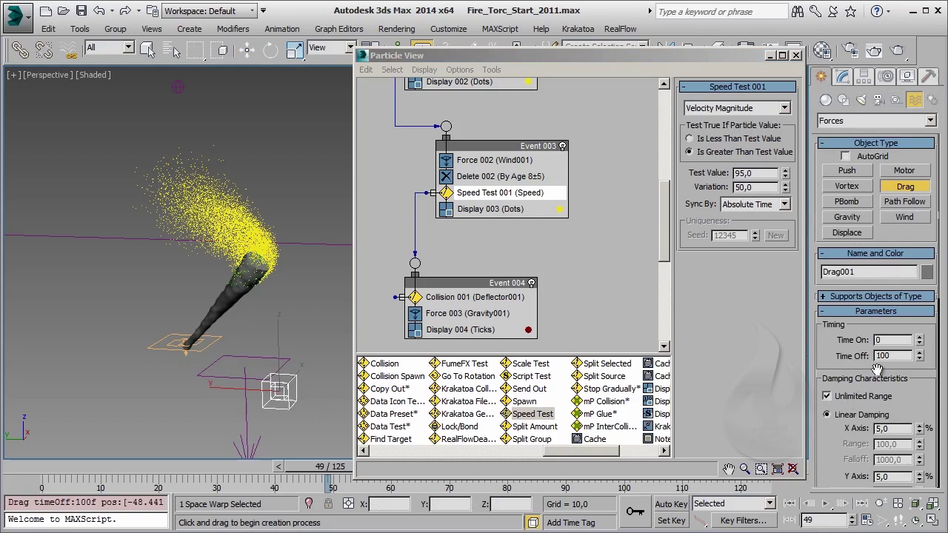
left_click(894, 356)
type("0")
key("Return")
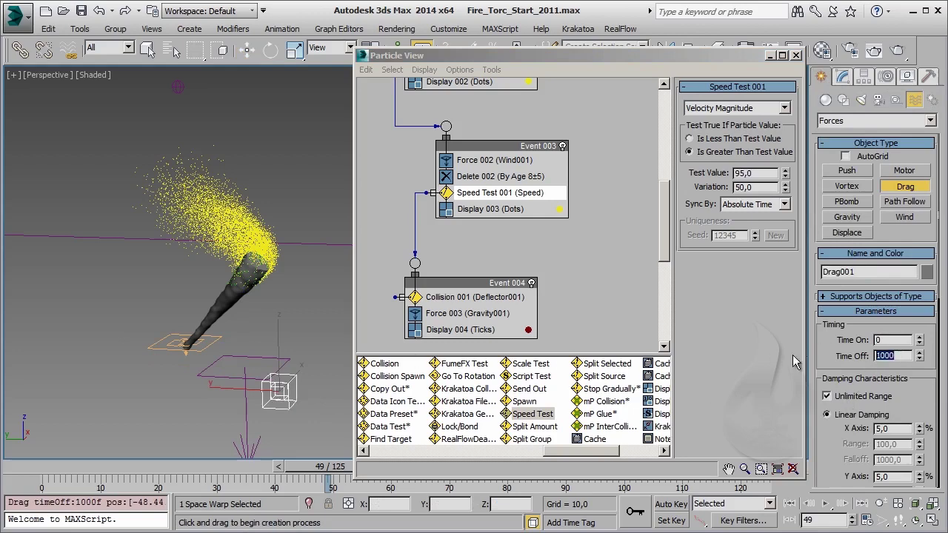
left_click(450, 313)
left_click(696, 173)
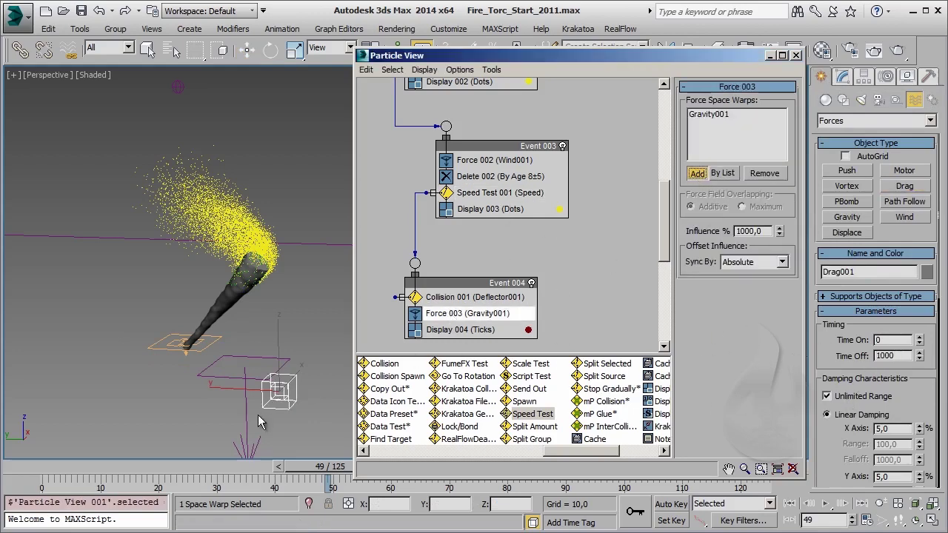
left_click(281, 392)
mouse_move(326, 466)
left_mouse_down()
mouse_move(307, 475)
mouse_move(425, 478)
left_mouse_up()
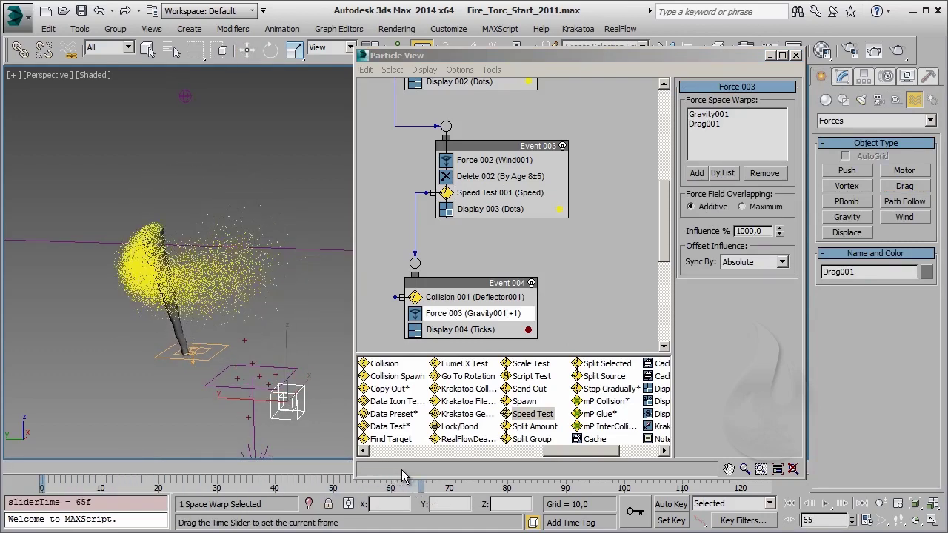
Set Display 004's type to Circles, then scrub and orbit to review the flame.
key("w")
left_click(515, 329)
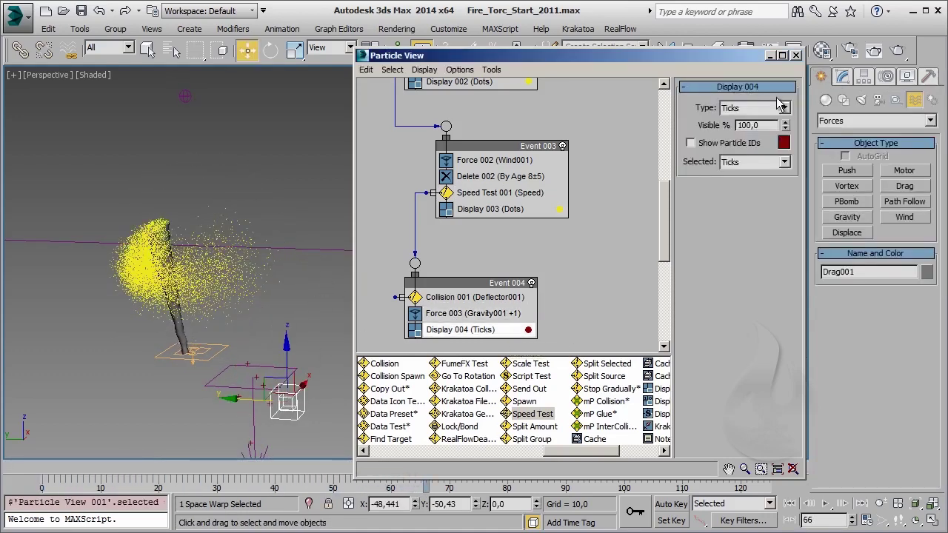
left_click(783, 108)
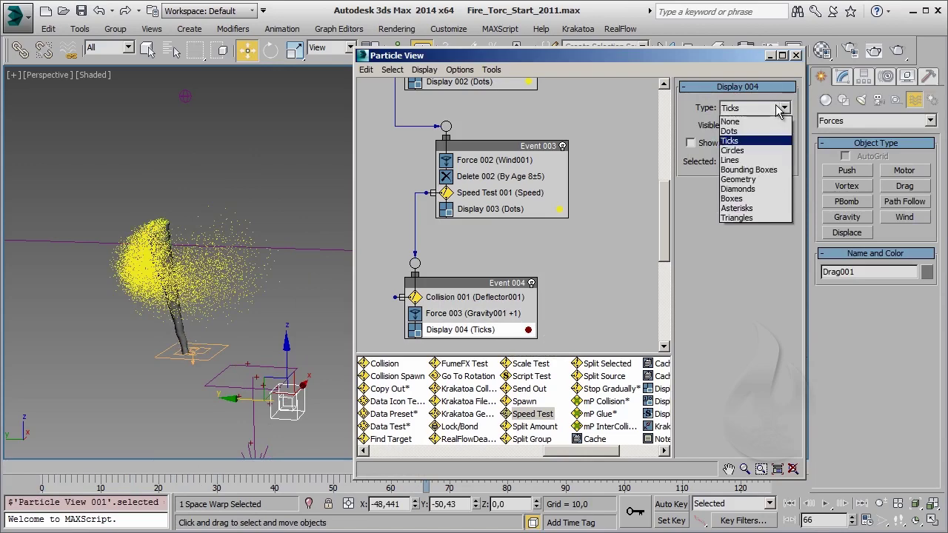
left_click(767, 151)
left_click_drag(44, 476, 400, 475)
key("w")
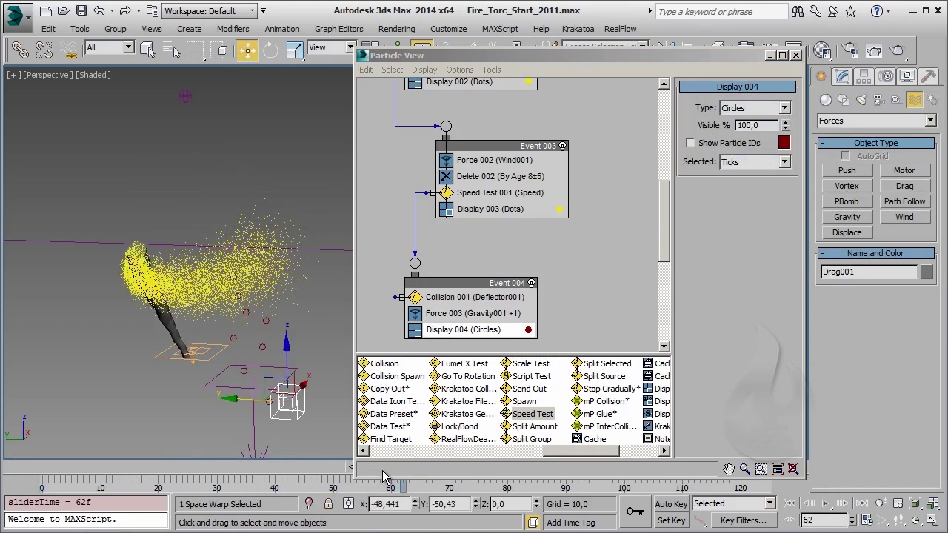
mouse_move(309, 391)
middle_mouse_down("alt")
mouse_move(157, 372)
mouse_move(155, 381)
middle_mouse_up("alt")
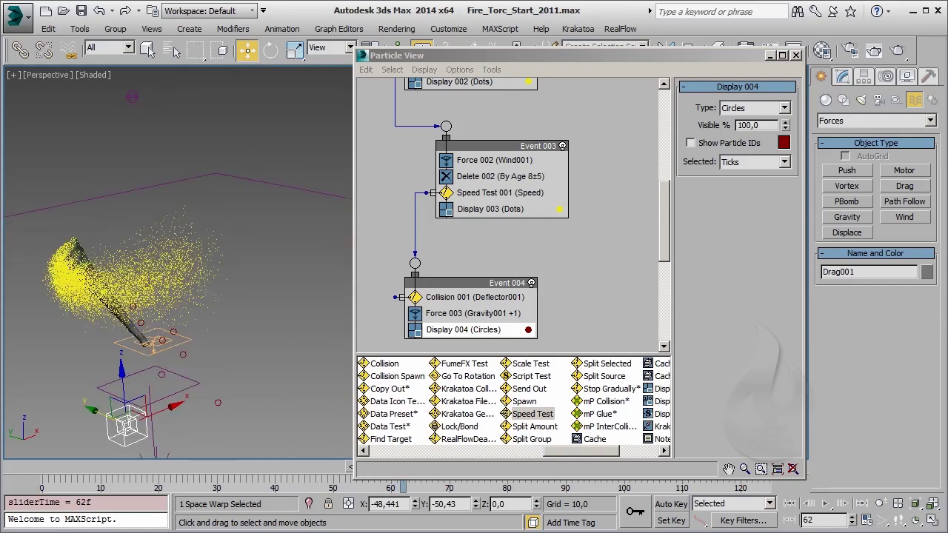
mouse_move(602, 454)
left_mouse_down()
mouse_move(635, 454)
mouse_move(489, 455)
mouse_move(505, 462)
left_mouse_up()
Add a Stop event (Event 005) wired from Collision, with Display 005 showing circles.
scroll(580, 289, "down", 3)
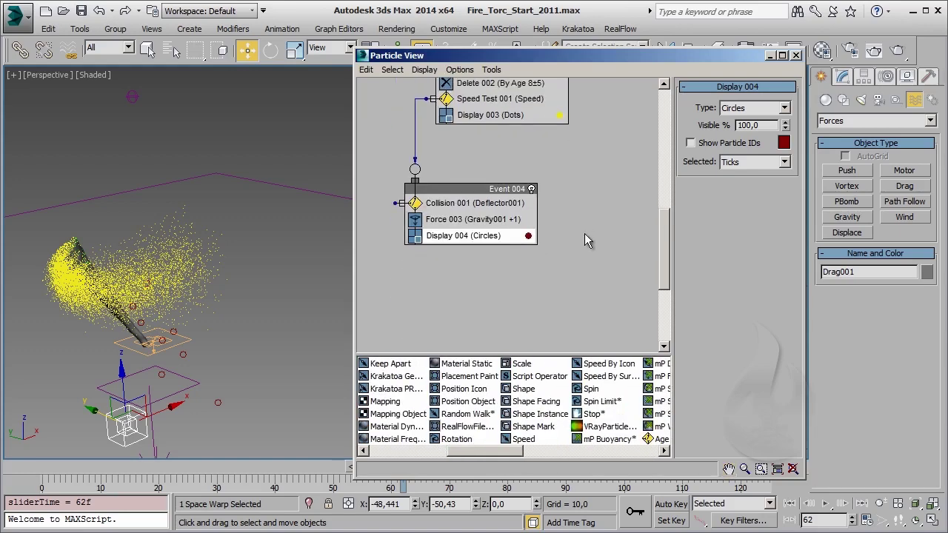
left_click_drag(592, 413, 440, 307)
mouse_move(395, 203)
left_mouse_down()
mouse_move(410, 275)
mouse_move(426, 278)
left_mouse_up()
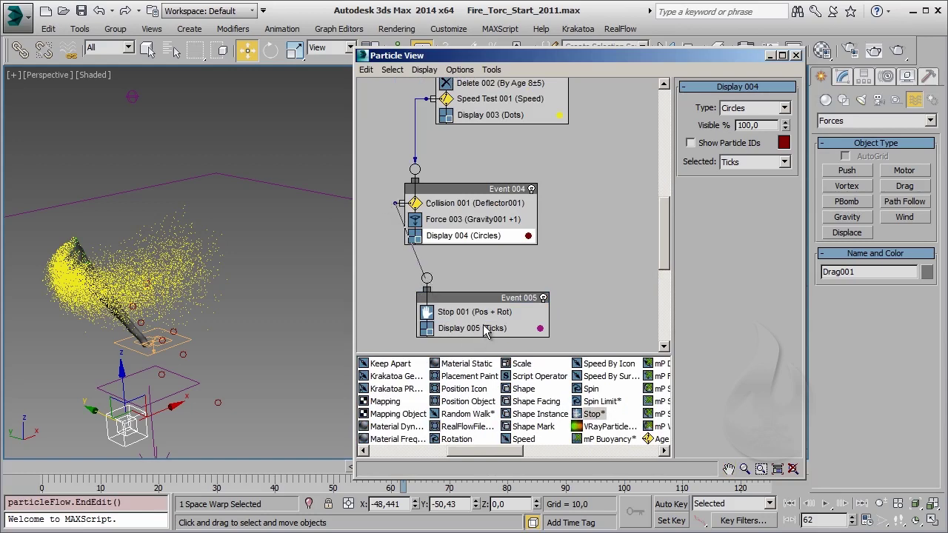
left_click(486, 329)
left_click(762, 107)
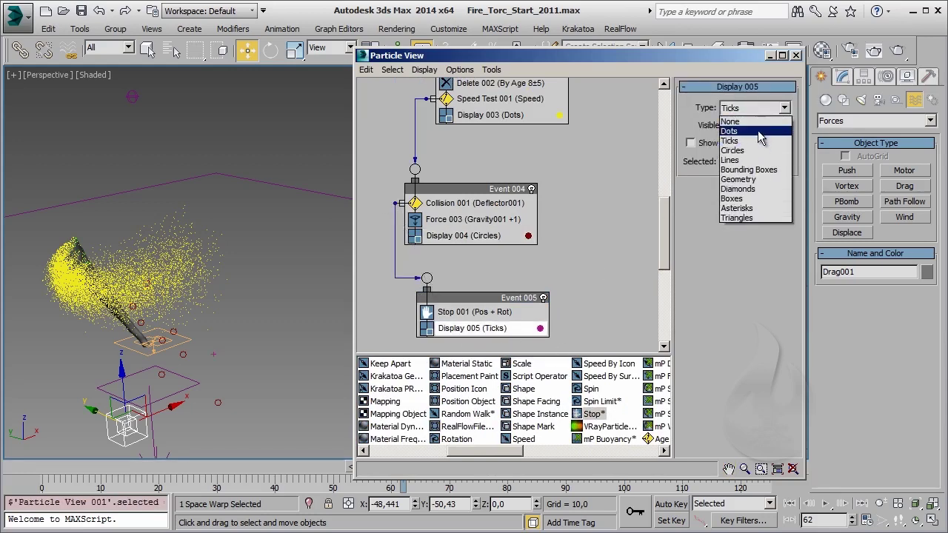
left_click(736, 150)
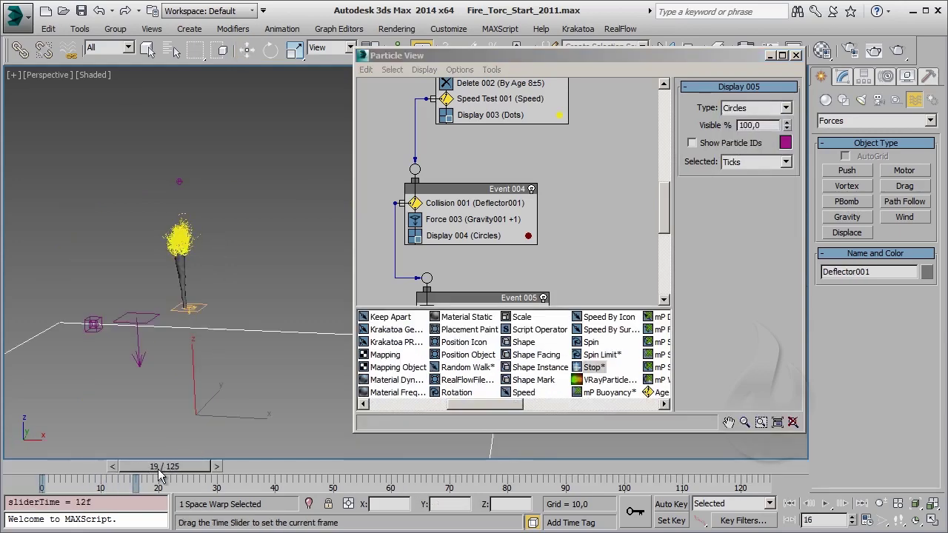
Scrub the preview to frame 89 and raise the Speed Test value to 105.
left_click_drag(160, 476, 461, 478)
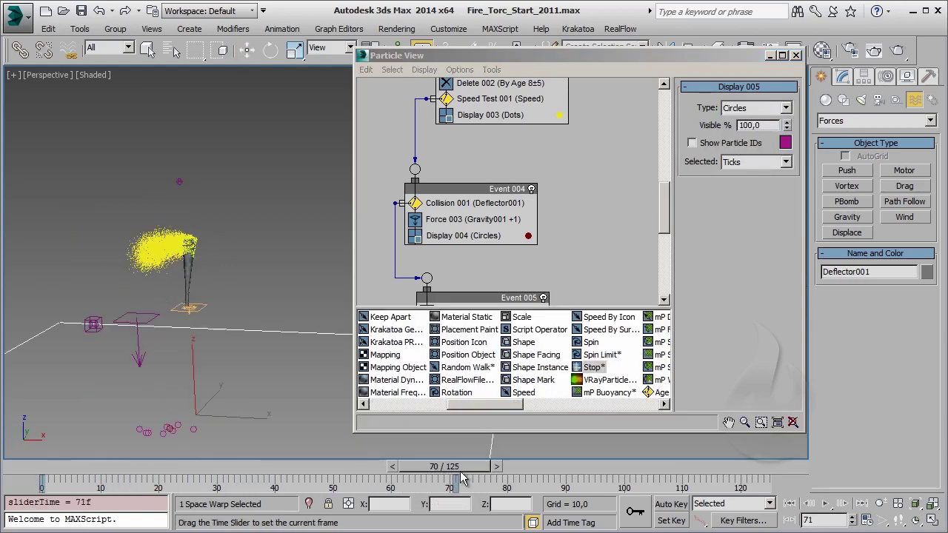
left_click_drag(461, 477, 549, 485)
left_click(511, 99)
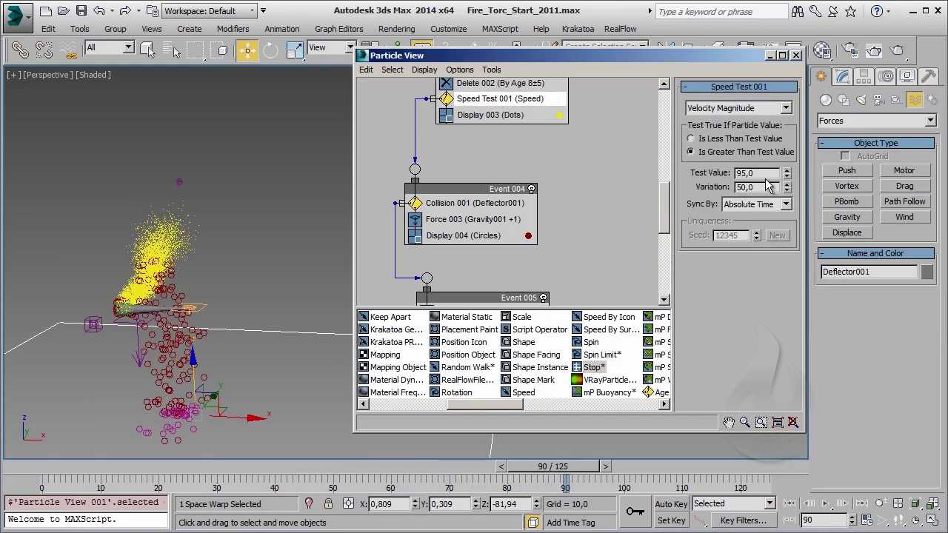
left_click_drag(759, 173, 668, 178)
type("00")
type("105")
key("Return")
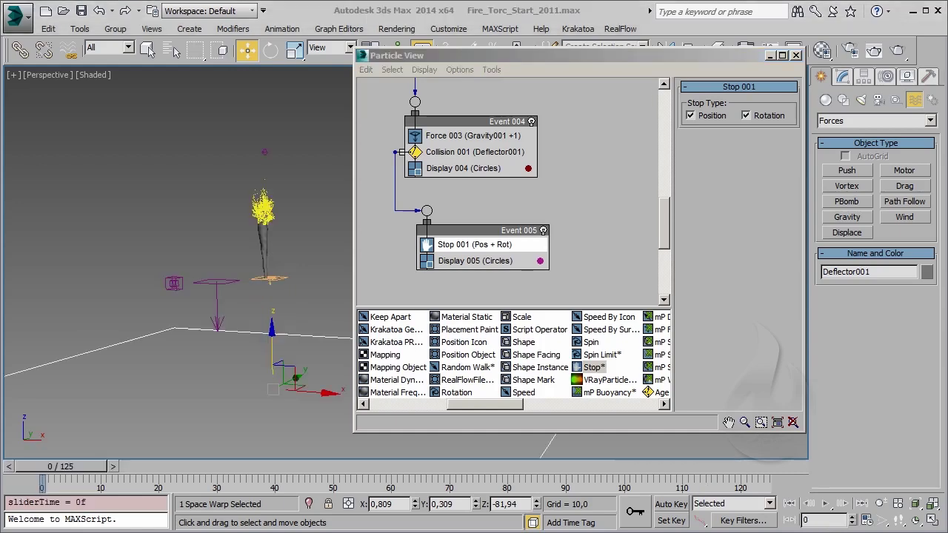
Enlarge the Particle View graph window and pan it to reveal Event 003.
left_click_drag(698, 433, 698, 517)
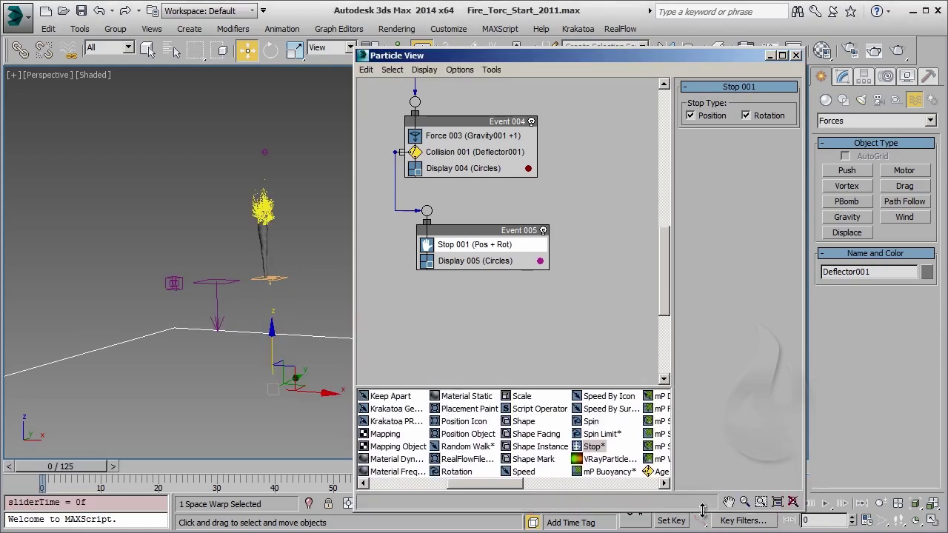
middle_click_drag(603, 184, 607, 299)
scroll(607, 299, "up", 2)
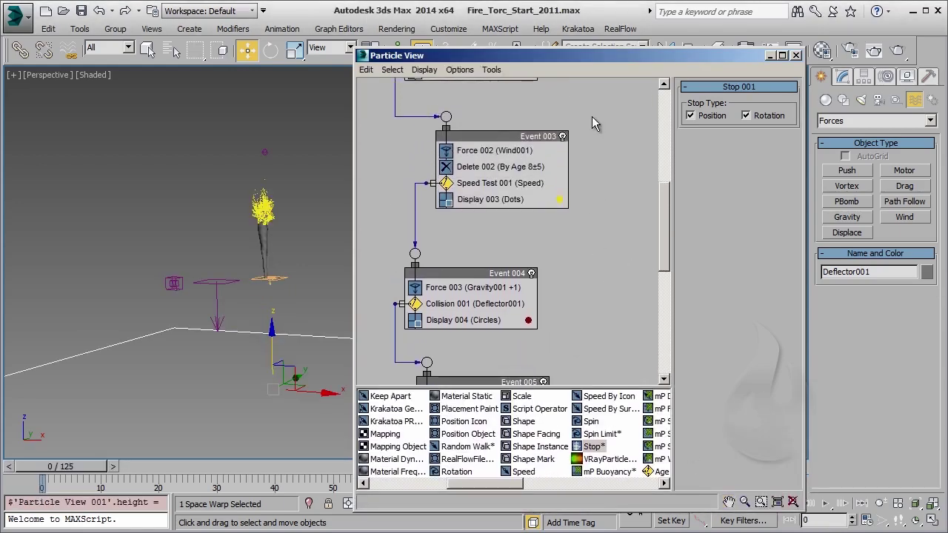
scroll(596, 262, "up", 3)
scroll(594, 266, "up", 3)
scroll(581, 306, "up", 2)
right_click(583, 306)
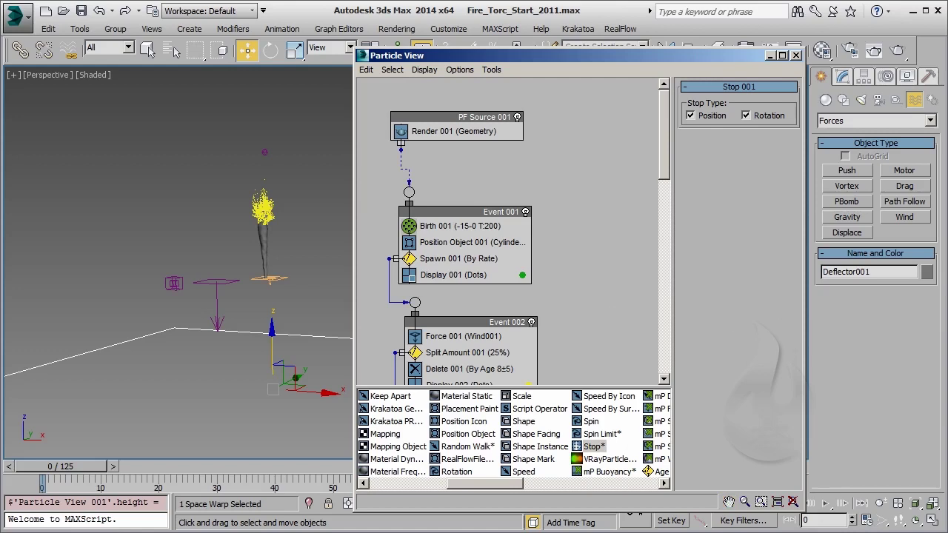
Close Particle View, deselect the Deflector and reframe the perspective view around the torch.
key("6")
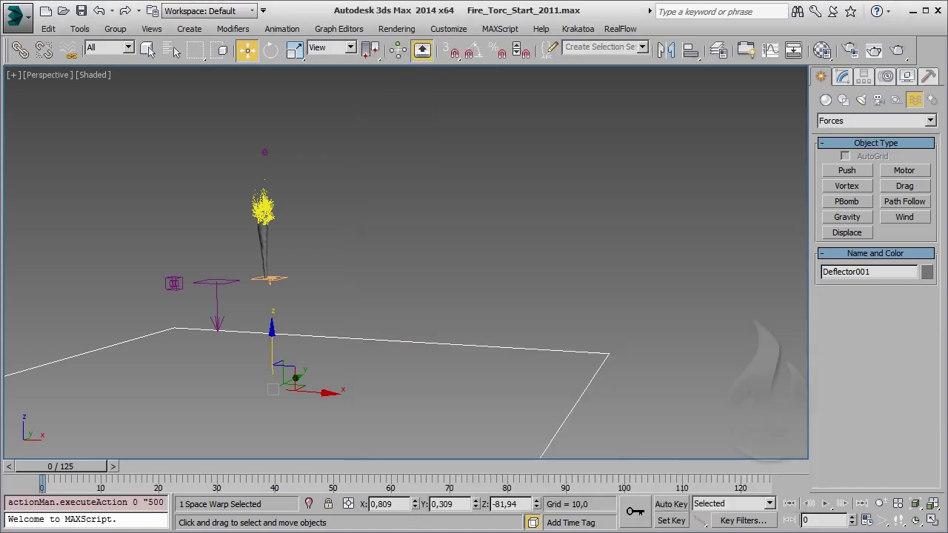
left_click(438, 209)
middle_click_drag(302, 370, 281, 382, "alt")
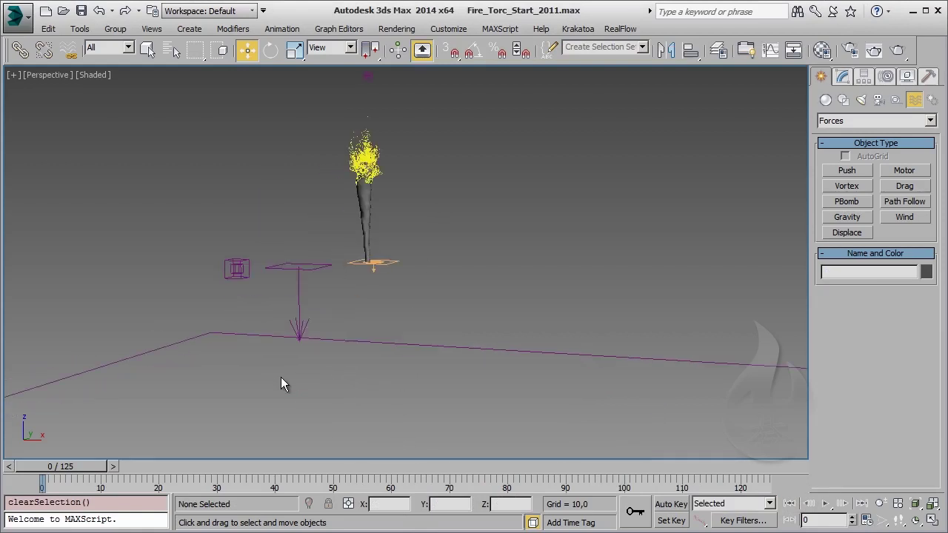
middle_click_drag(382, 332, 417, 357, "alt")
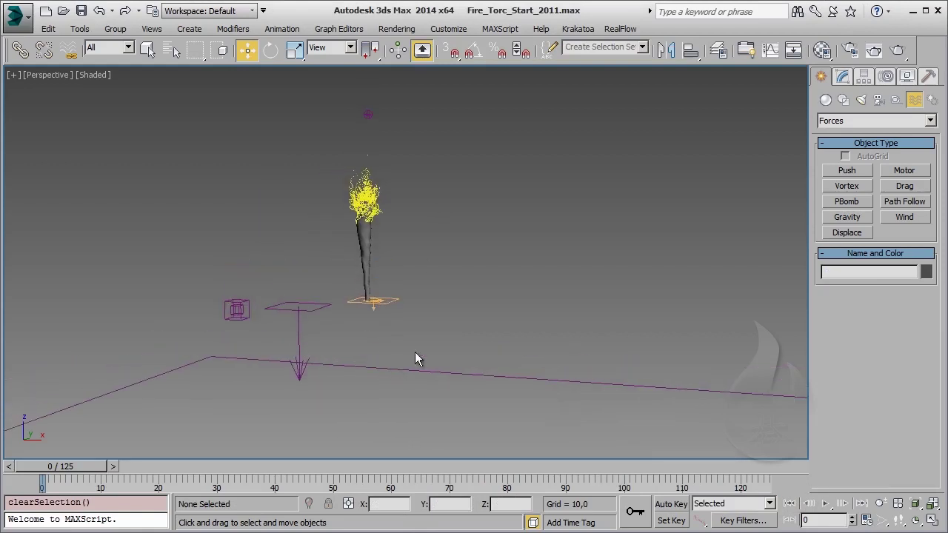
Name a material slot Flame_1 and pick Particle Age from a 'part' map search for diffuse.
left_click(821, 50)
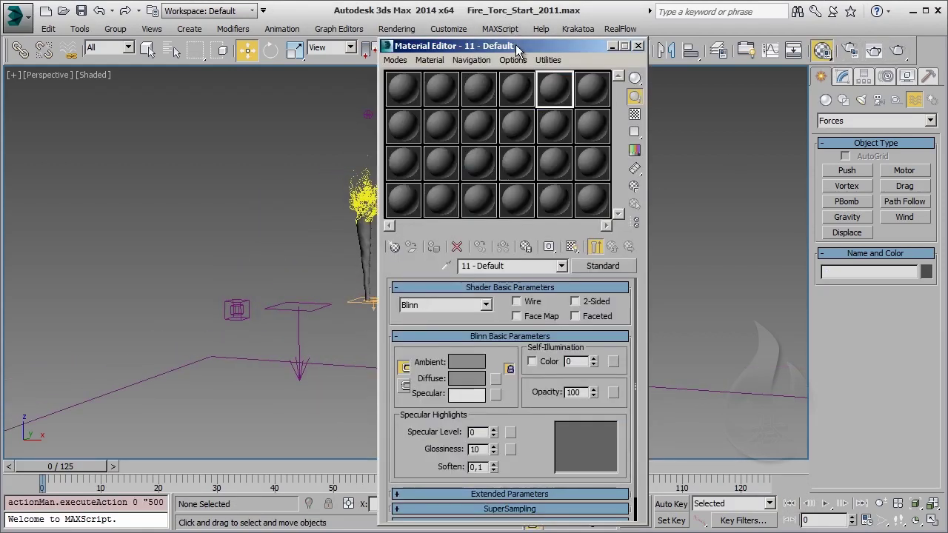
left_click_drag(516, 49, 458, 52)
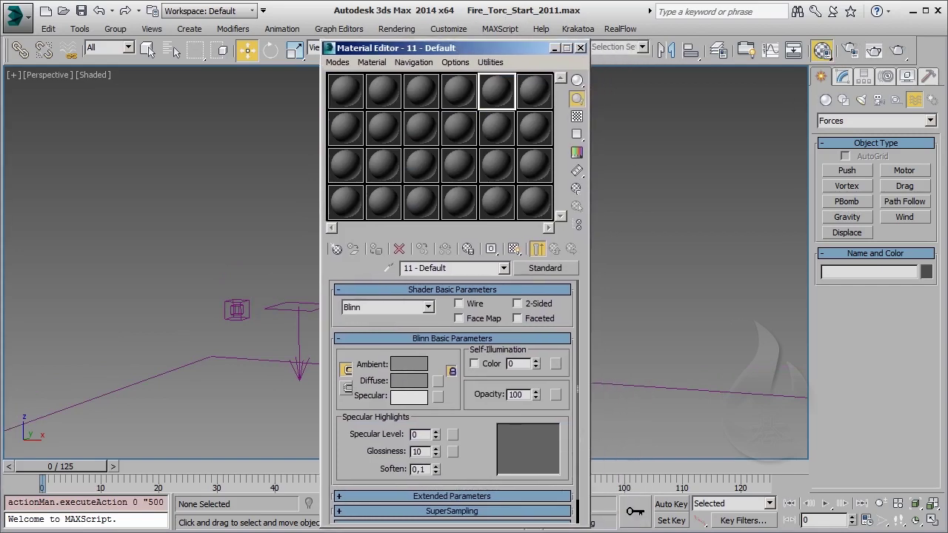
type("Flame_1")
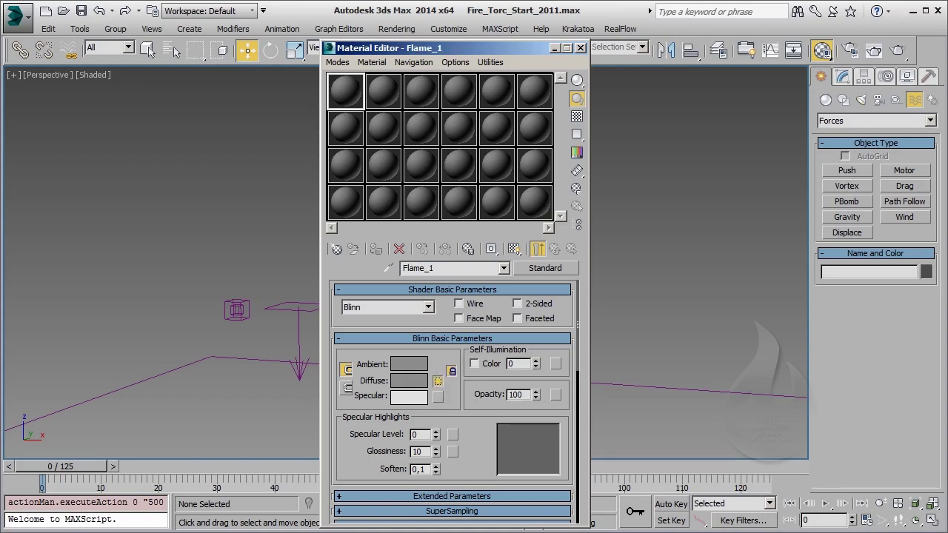
left_click(438, 380)
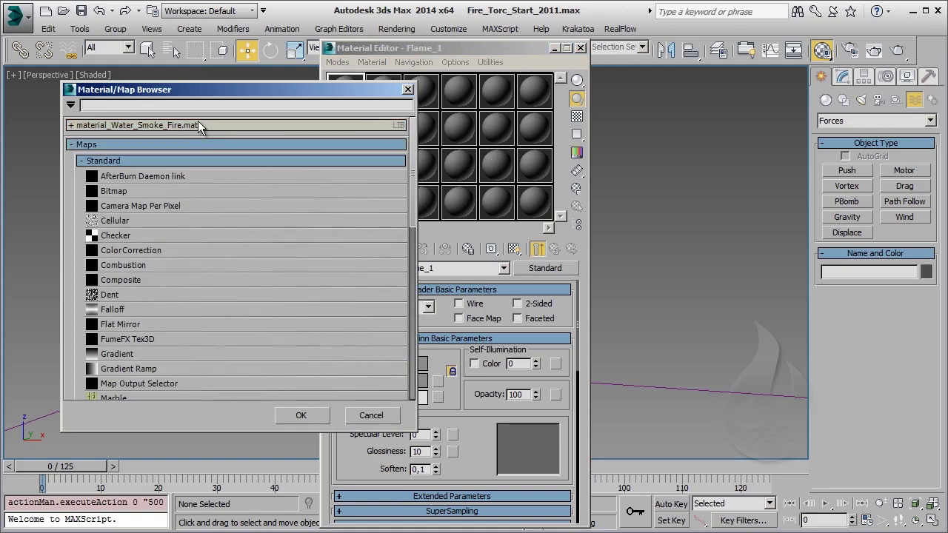
type("part")
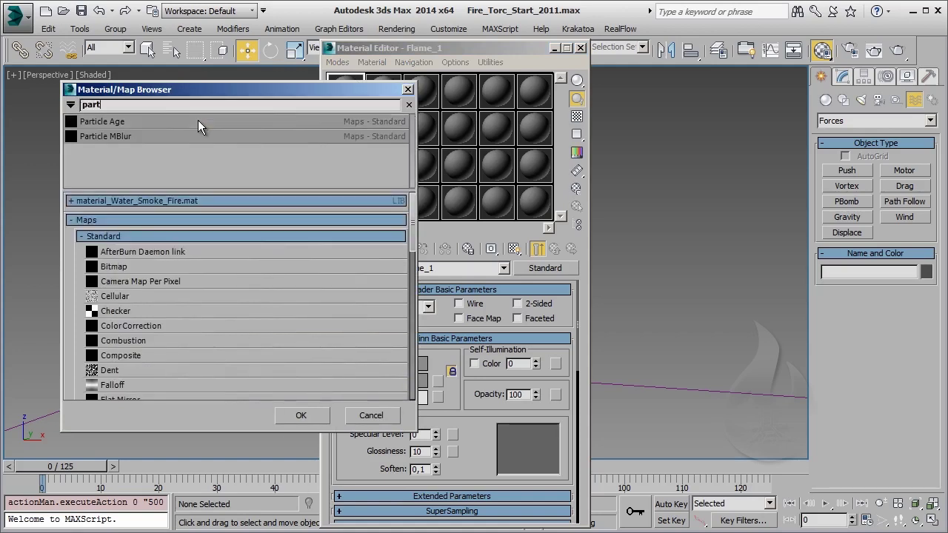
left_click(97, 121)
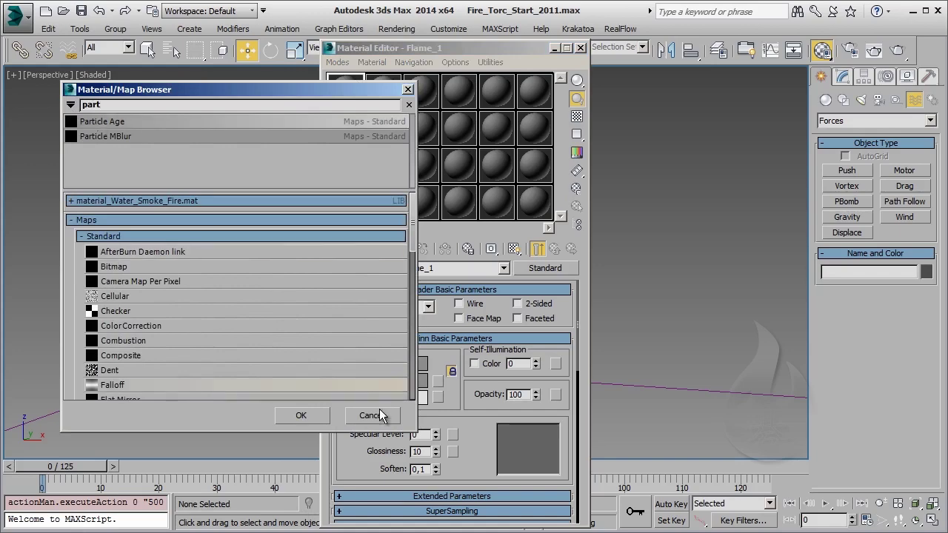
Apply the Particle Age map and set its Color #1 to red.
left_click(313, 415)
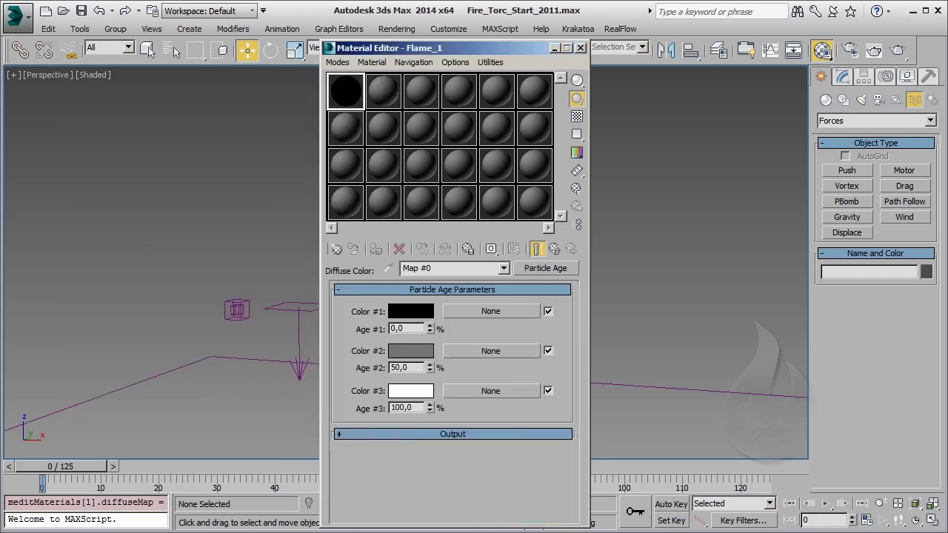
left_click(427, 309)
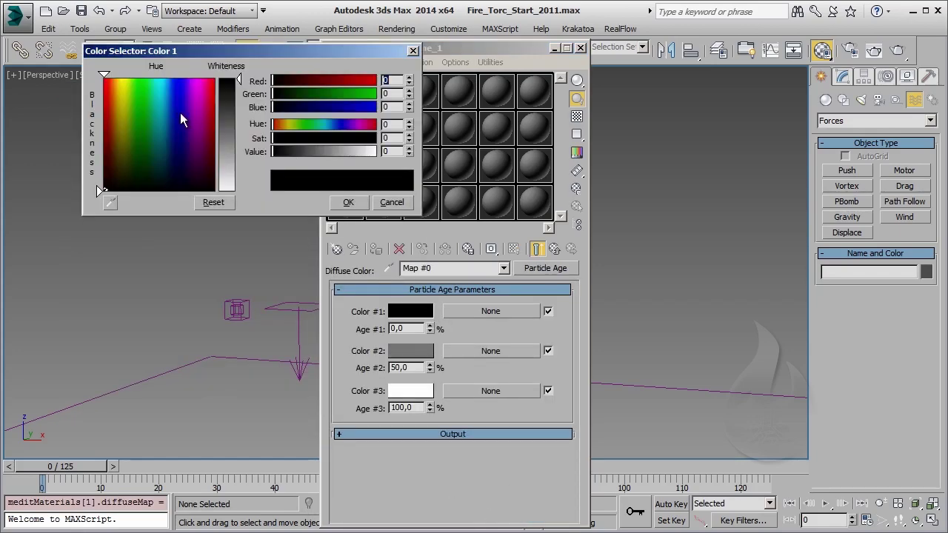
left_click_drag(179, 113, 105, 80)
left_click(348, 203)
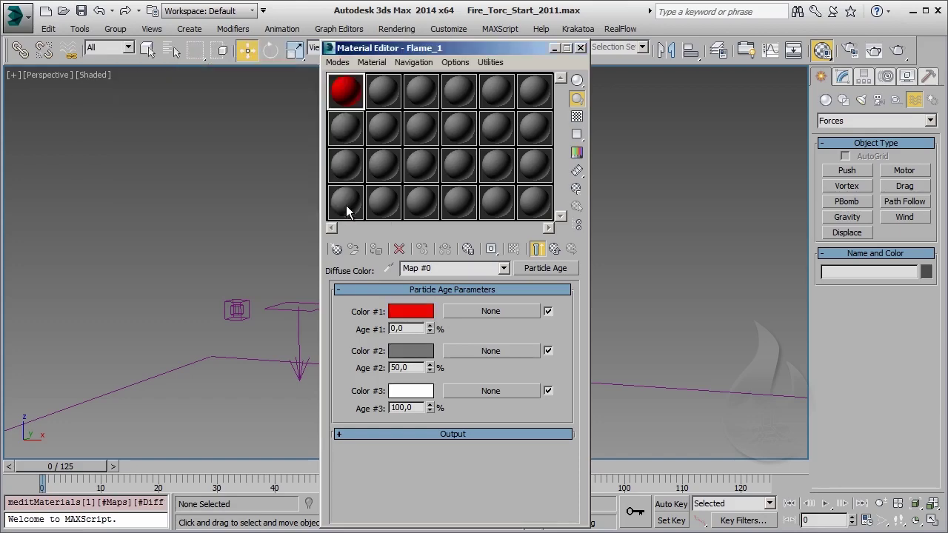
Copy the red onto Color #2 and tint it orange.
left_click_drag(422, 309, 424, 357)
left_click(438, 290)
left_click(417, 357)
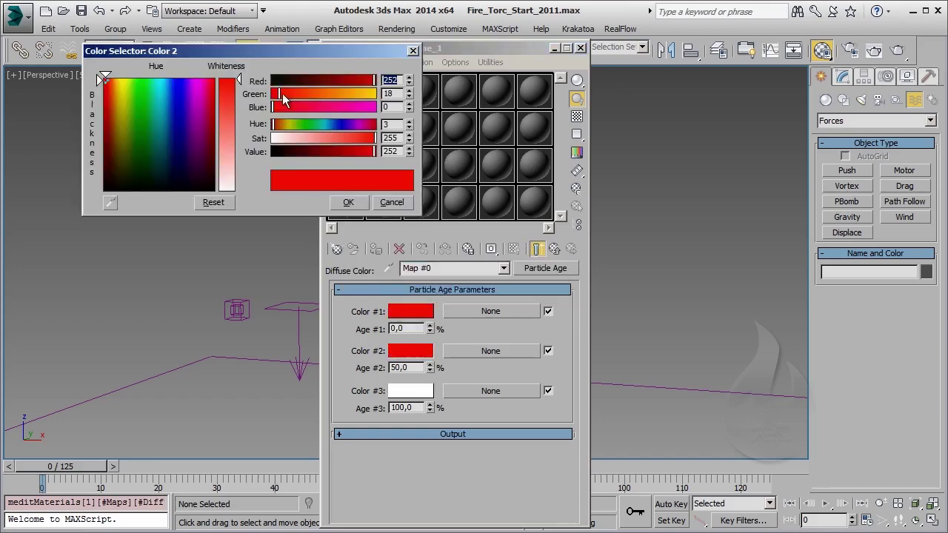
left_click_drag(282, 94, 330, 96)
left_click(349, 202)
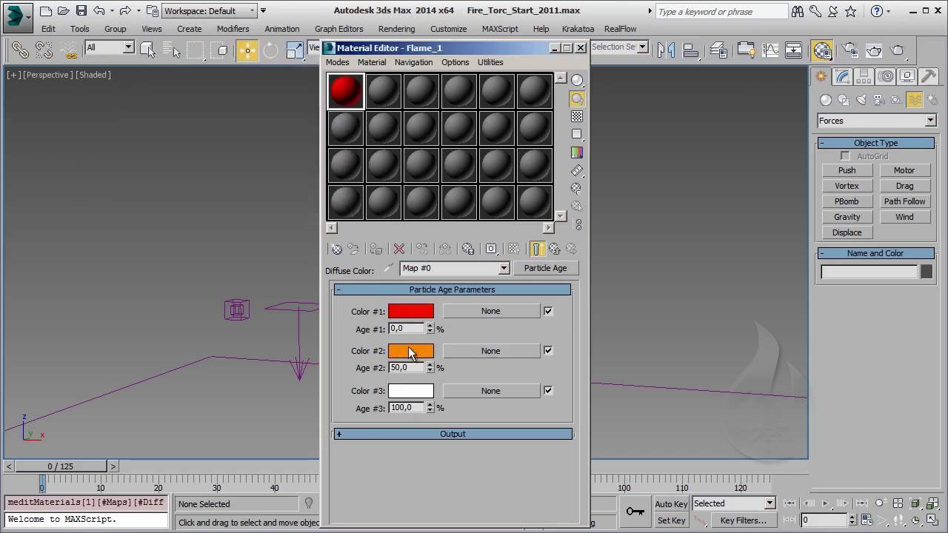
Copy the orange onto Color #3 and tint it yellow.
left_click_drag(409, 353, 422, 394)
left_click(453, 293)
left_click(426, 393)
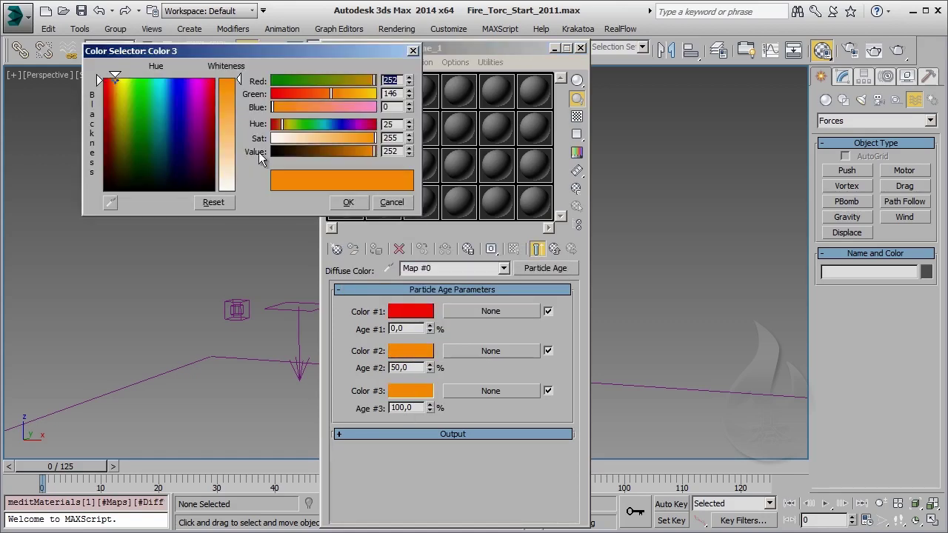
left_click_drag(330, 94, 358, 94)
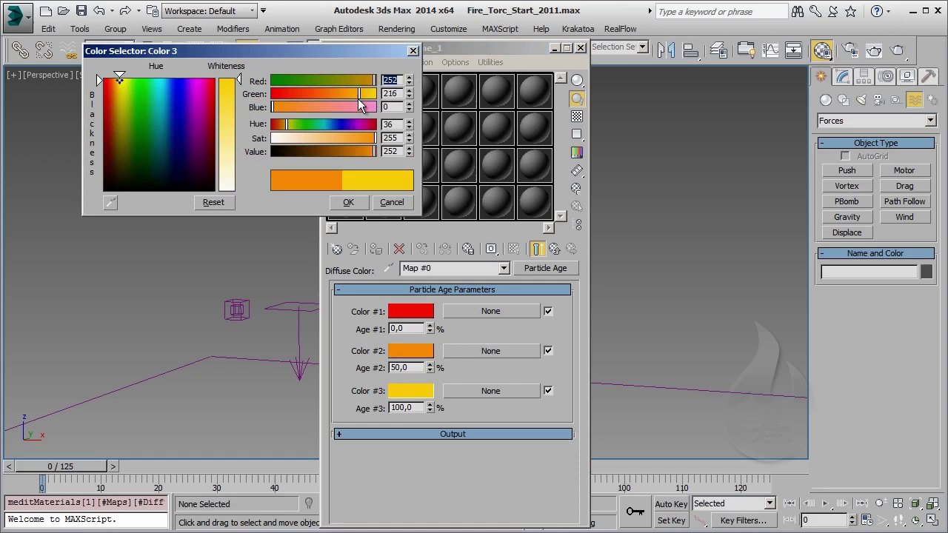
left_click(349, 204)
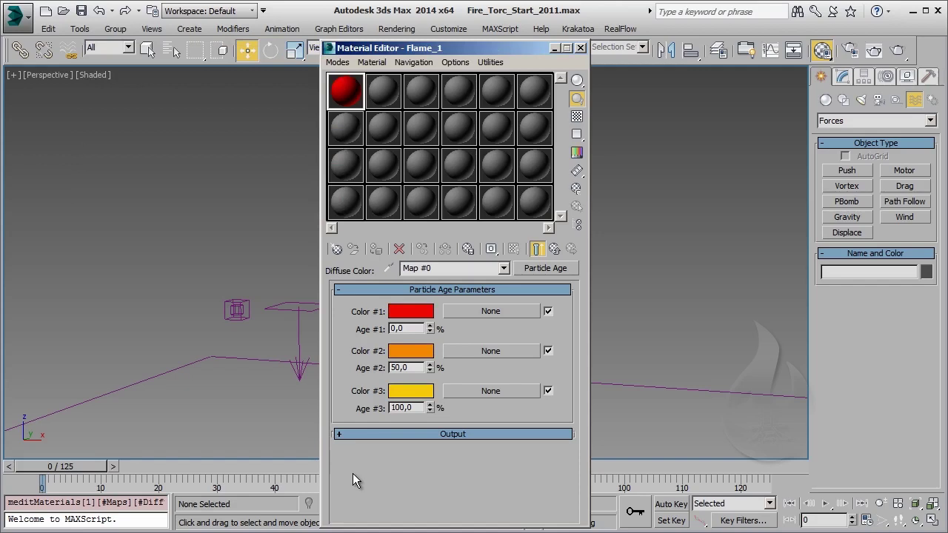
Give Flame_1 specular level about 104, glossiness 34, raised self-illumination and opacity 62.
left_click(555, 250)
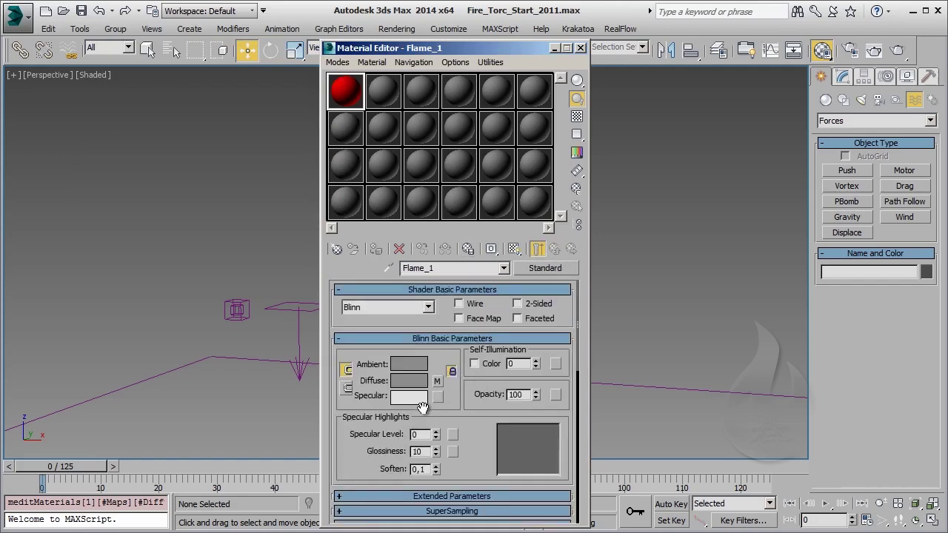
mouse_move(461, 421)
left_mouse_down()
mouse_move(462, 379)
mouse_move(440, 329)
left_mouse_up()
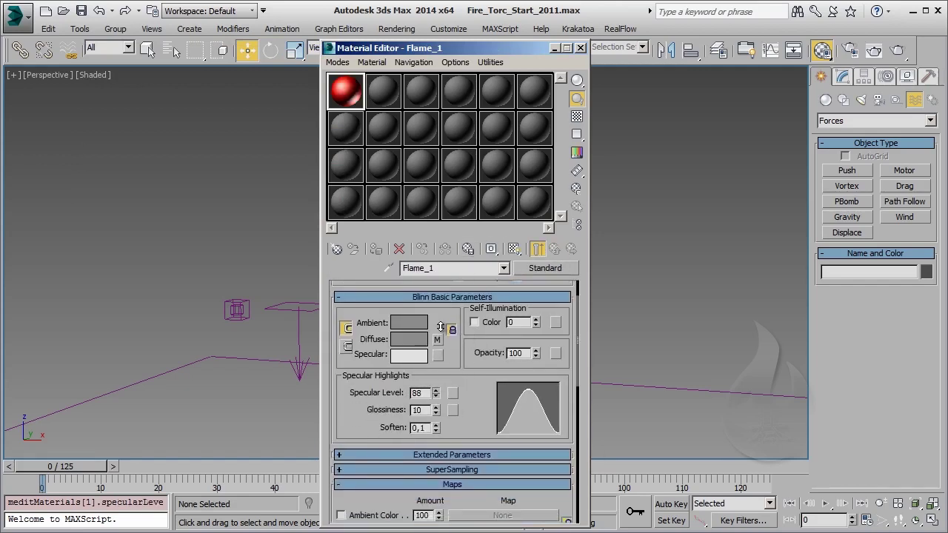
left_click_drag(435, 409, 443, 390)
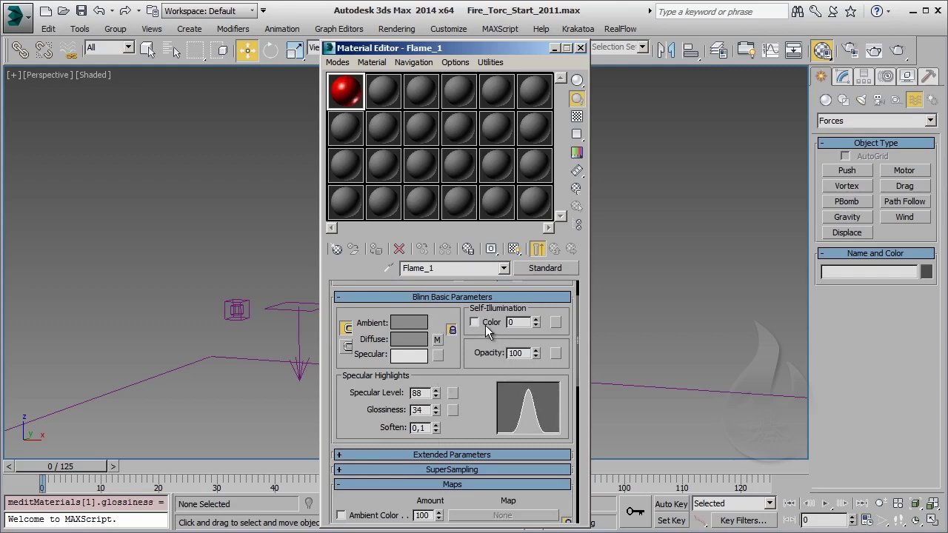
left_click_drag(535, 324, 540, 268)
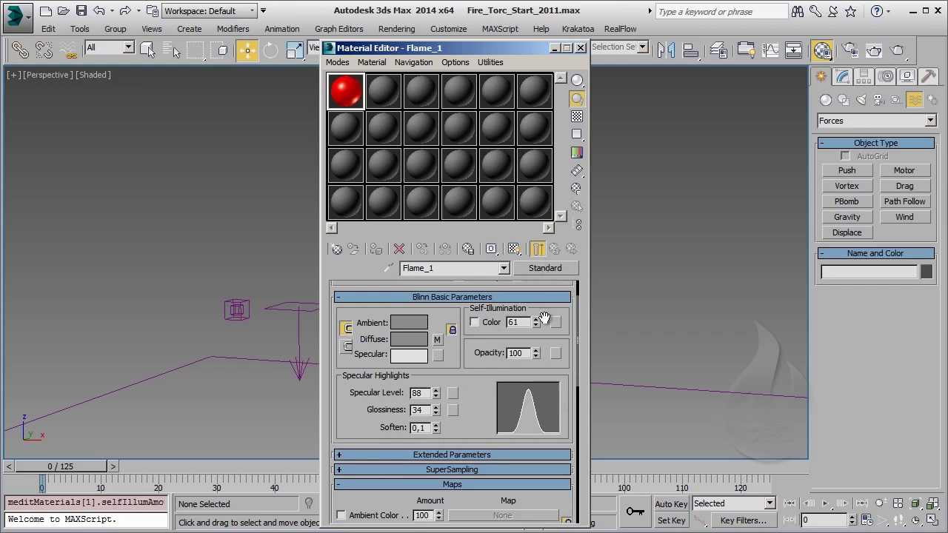
double_click(519, 353)
type("25")
key("Return")
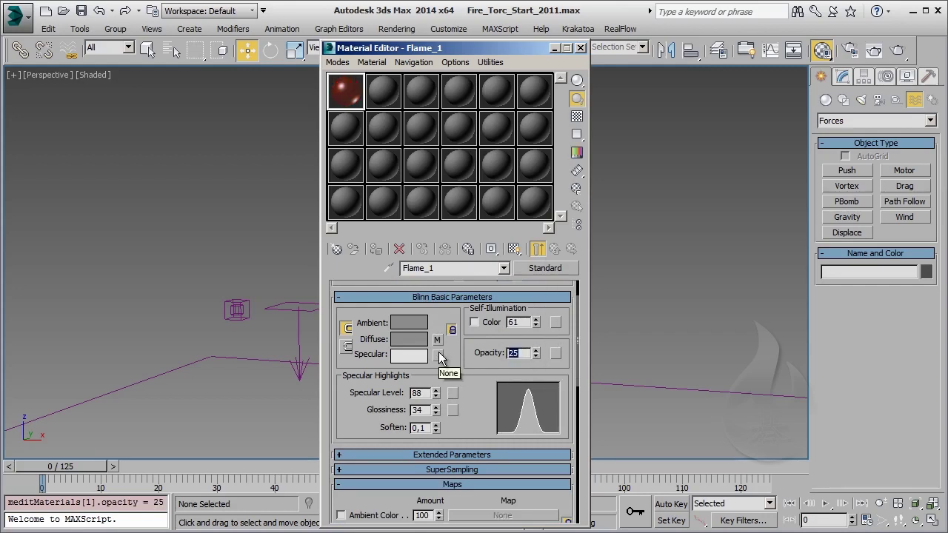
left_click(577, 116)
left_click_drag(536, 353, 534, 329)
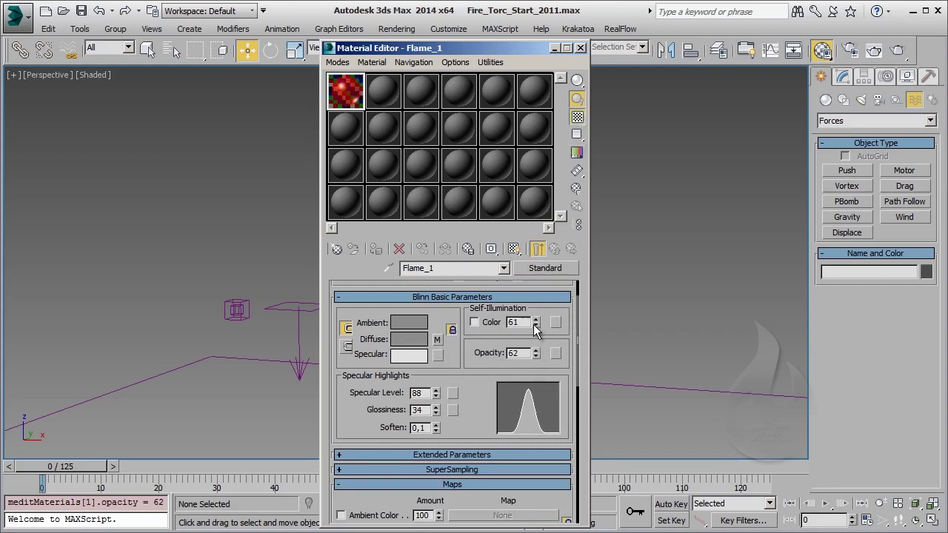
Enable Self-Illumination Color and paste the Particle Age Color #1 red into it.
left_click(474, 322)
left_click(437, 339)
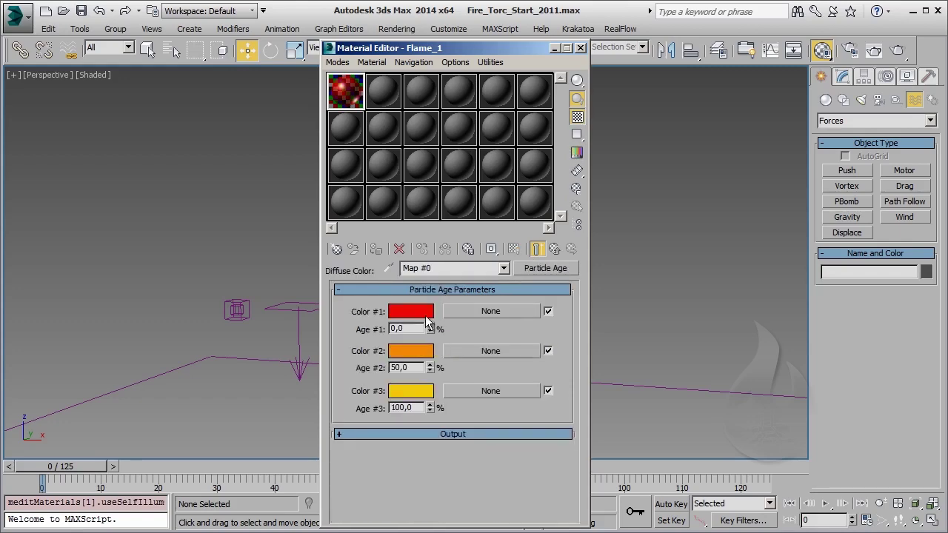
right_click(428, 320)
left_click(443, 326)
left_click(554, 249)
right_click(523, 323)
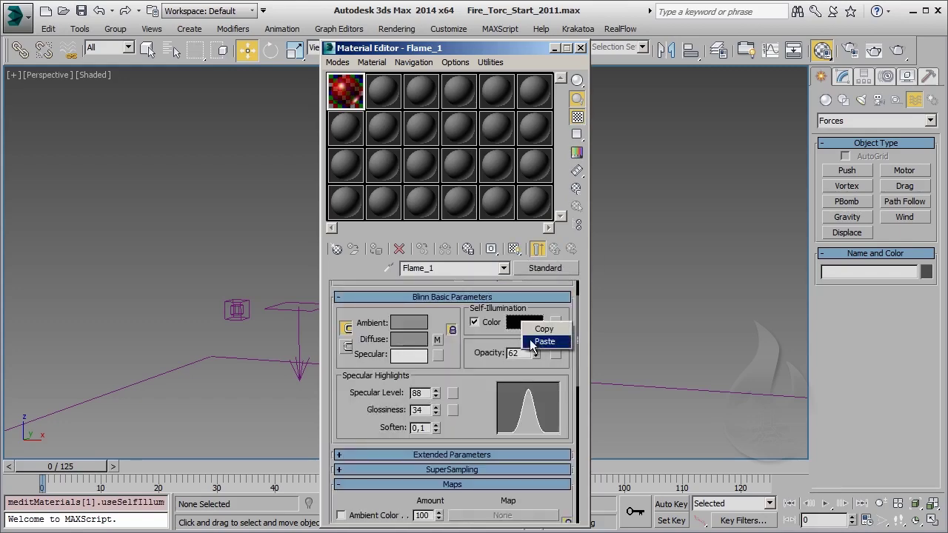
left_click(544, 341)
Duplicate Flame_1 into the second material slot.
scroll(456, 382, "down", 1)
left_click_drag(437, 392, 439, 374)
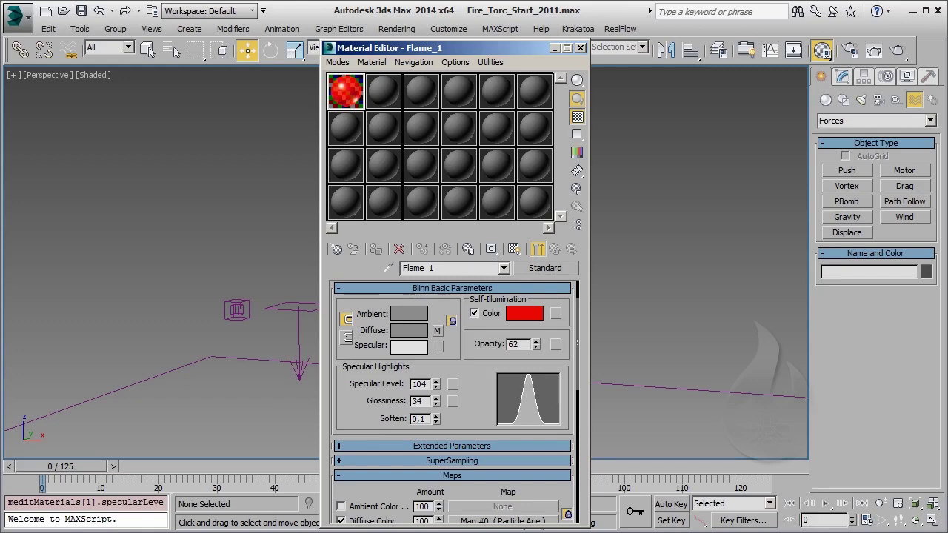
mouse_move(360, 92)
left_mouse_down()
mouse_move(392, 108)
mouse_move(421, 97)
left_mouse_up()
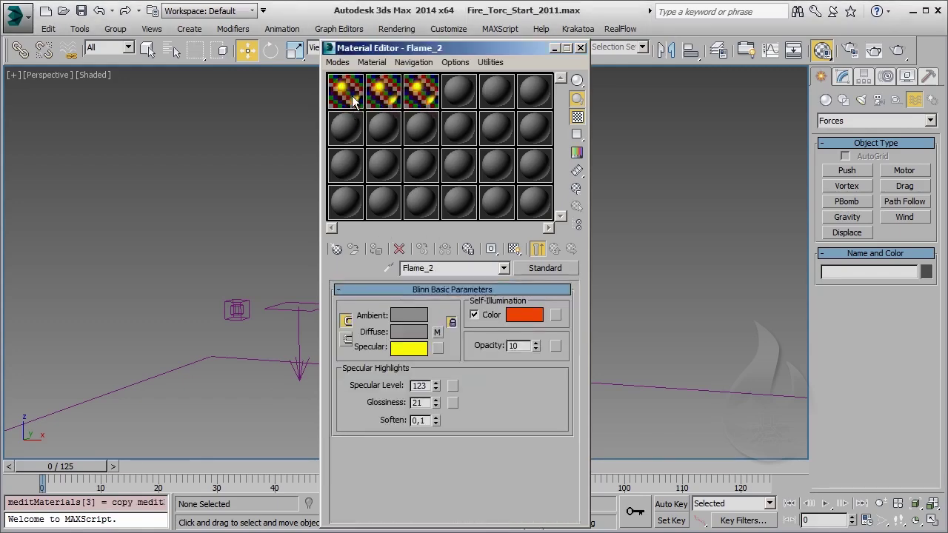
Make Flame_2 two-sided and face-mapped, with coloured self-illumination turned off.
scroll(449, 395, "up", 2)
left_click(516, 304)
left_click(383, 104)
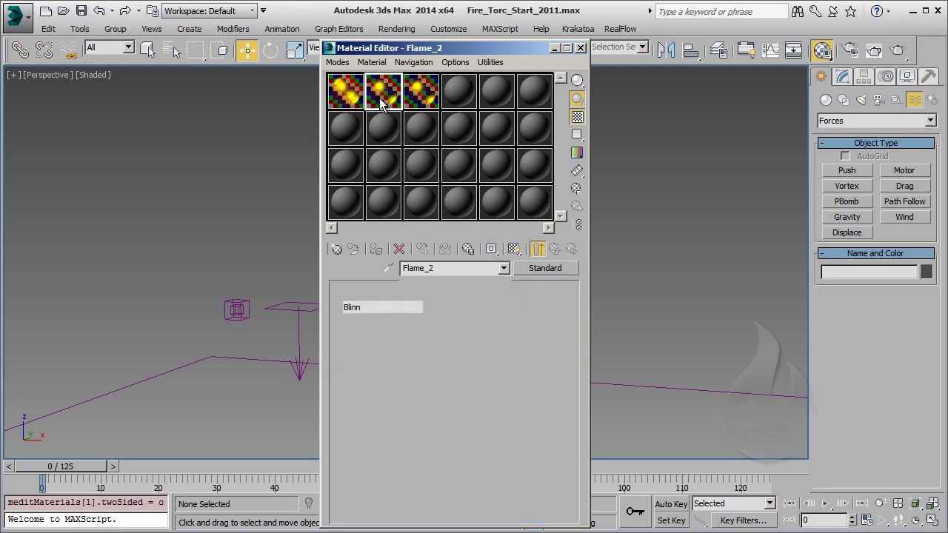
left_click(517, 303)
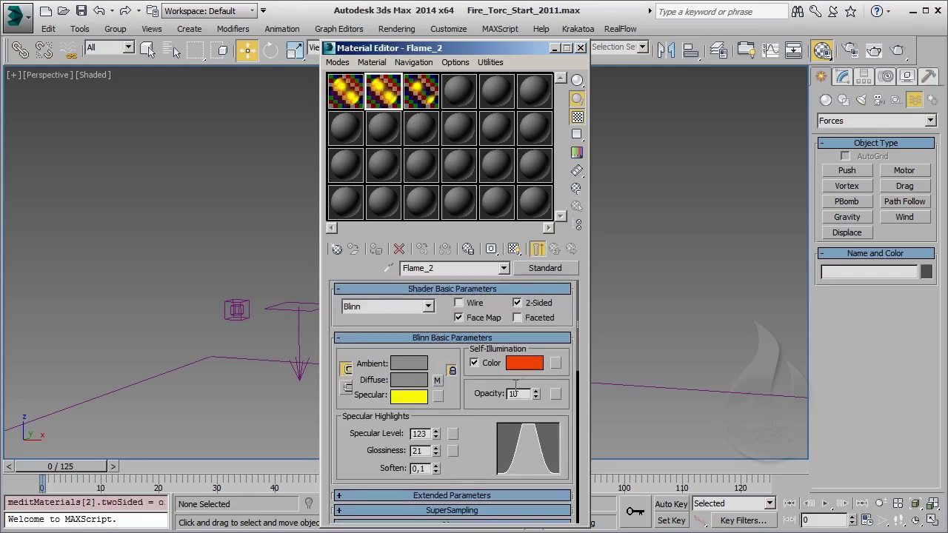
left_click(474, 363)
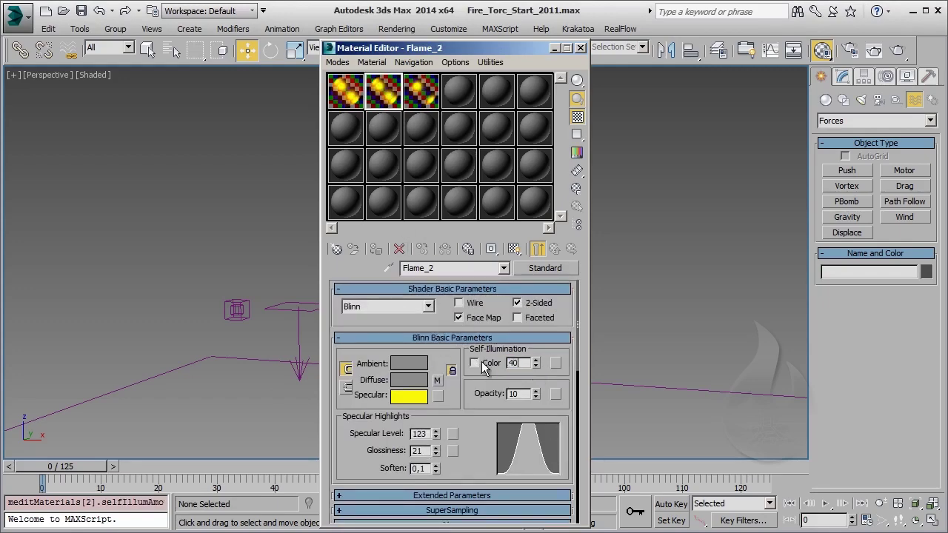
scroll(479, 378, "down", 2)
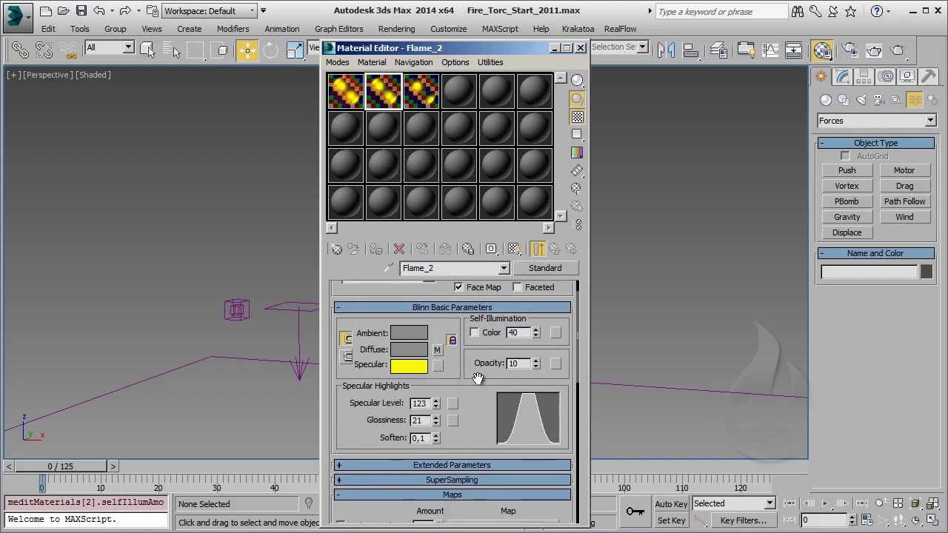
Recolour Flame_2's Particle Age: orange Color #3, redder Color #2, darker red Color #1.
left_click(437, 351)
left_click(418, 396)
left_click_drag(352, 94, 307, 94)
left_click(347, 202)
left_click(411, 351)
left_click(348, 202)
left_click(410, 311)
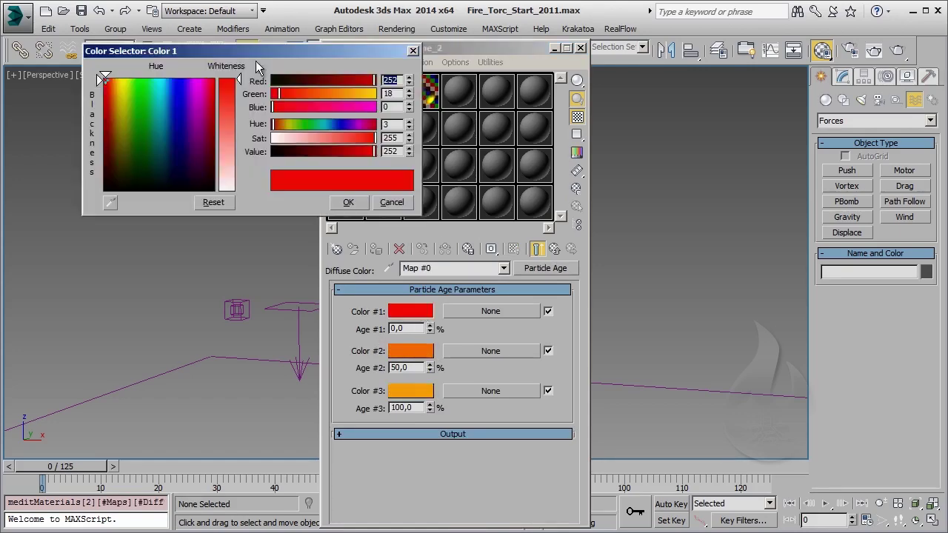
left_click_drag(374, 151, 341, 151)
left_click(348, 202)
Give Flame_3 numeric self-illumination, specular level 77 and an orange specular colour.
left_click(420, 91)
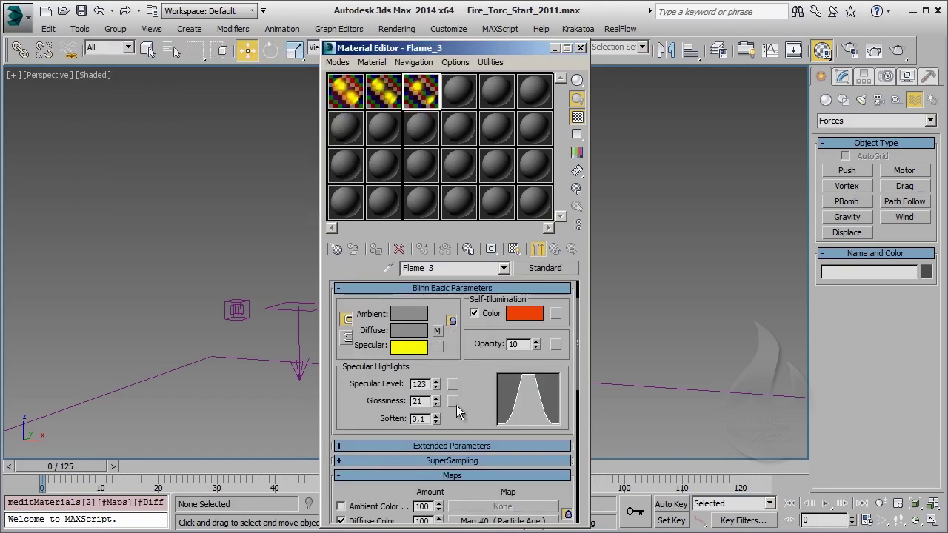
left_click_drag(435, 384, 444, 417)
left_click(485, 315)
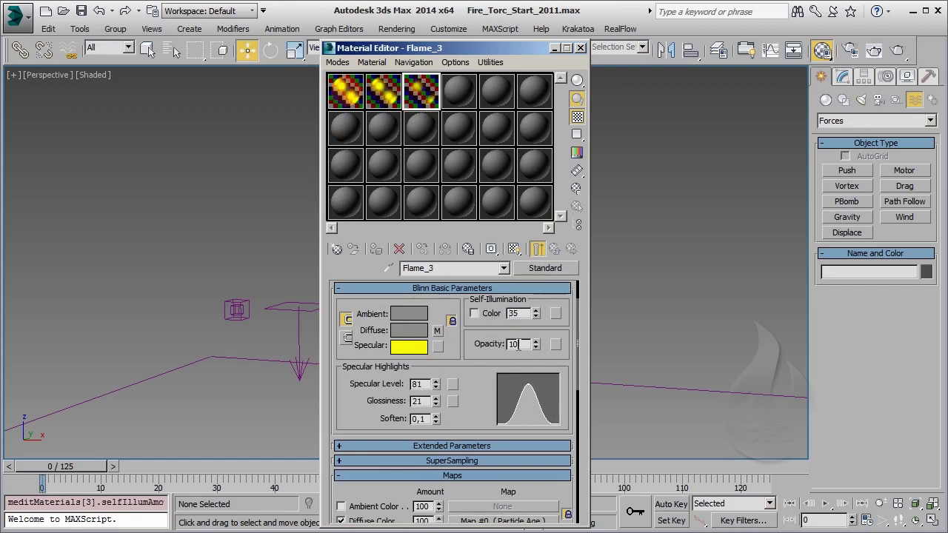
left_click_drag(436, 383, 437, 386)
left_click(408, 346)
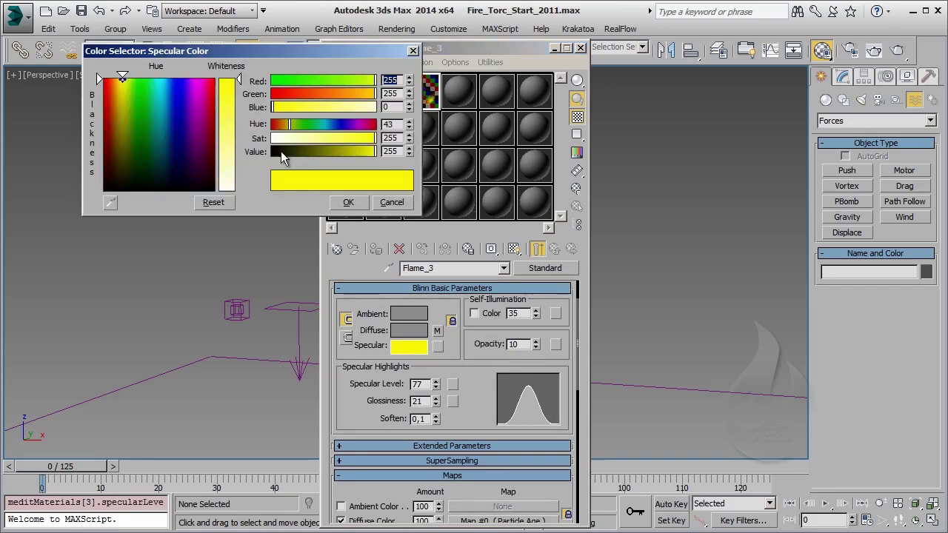
left_click_drag(353, 98, 343, 102)
left_click(348, 202)
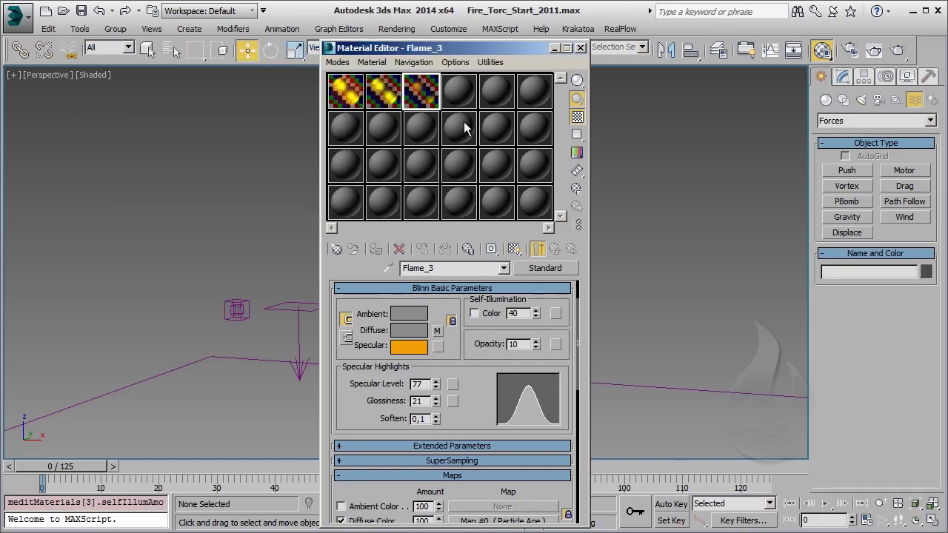
left_click(353, 95)
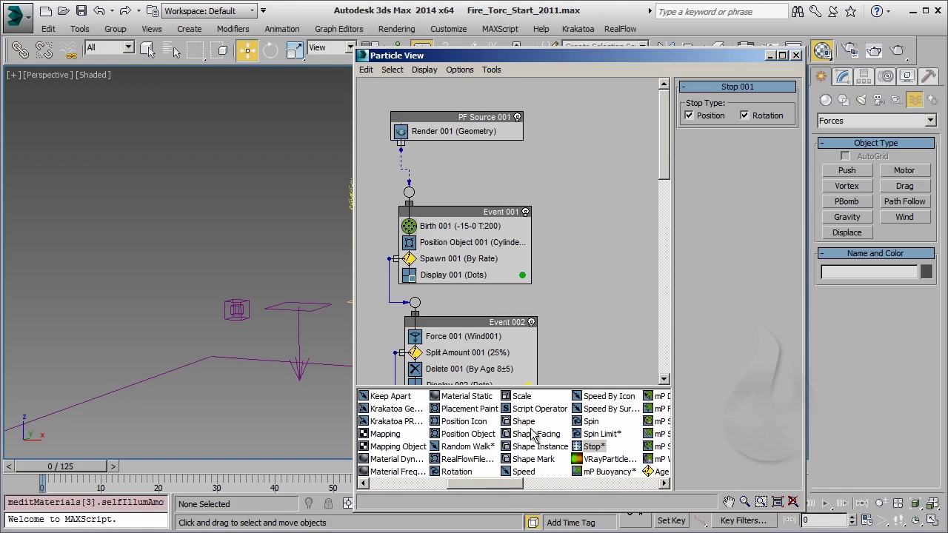
Add a Shape operator to Event 002 using the 3D Cube shape.
left_click_drag(522, 421, 503, 361)
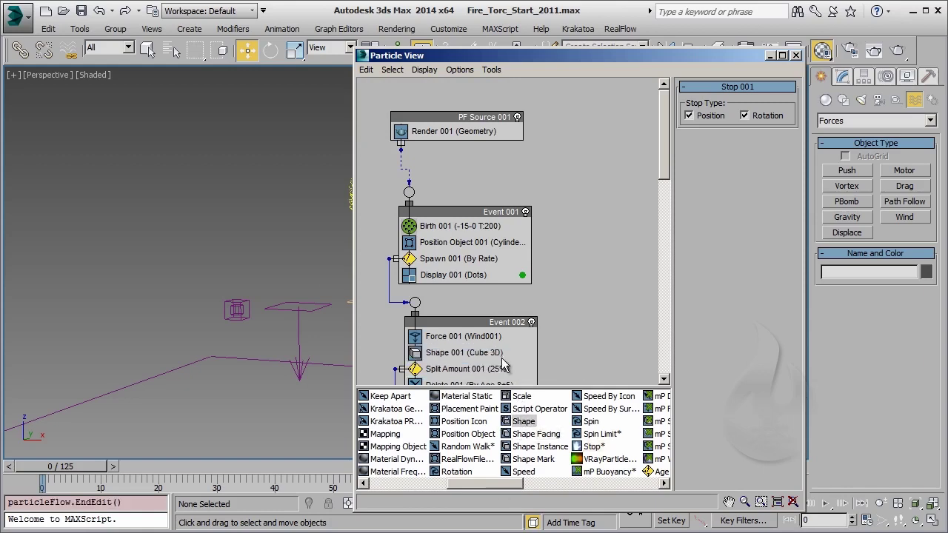
left_click(482, 353)
middle_click_drag(635, 225, 619, 123)
left_click(785, 124)
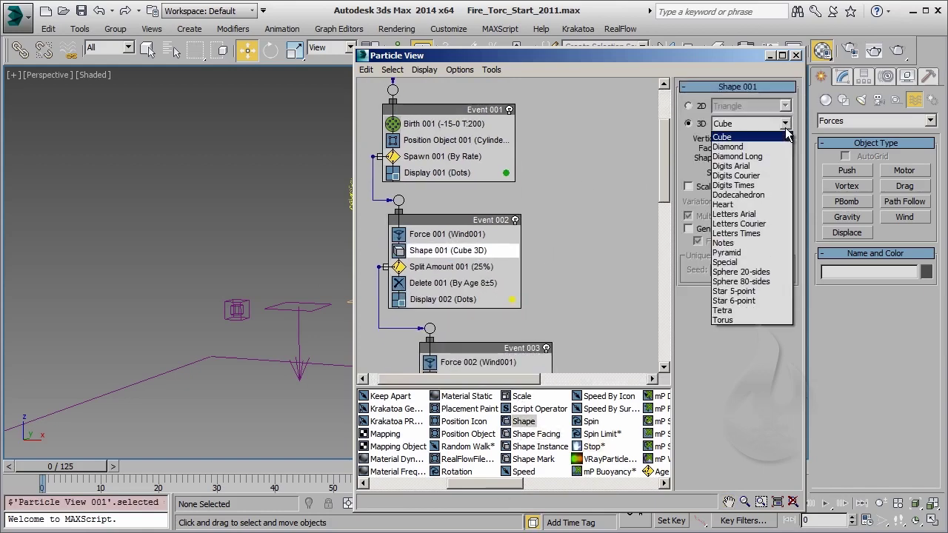
left_click(786, 131)
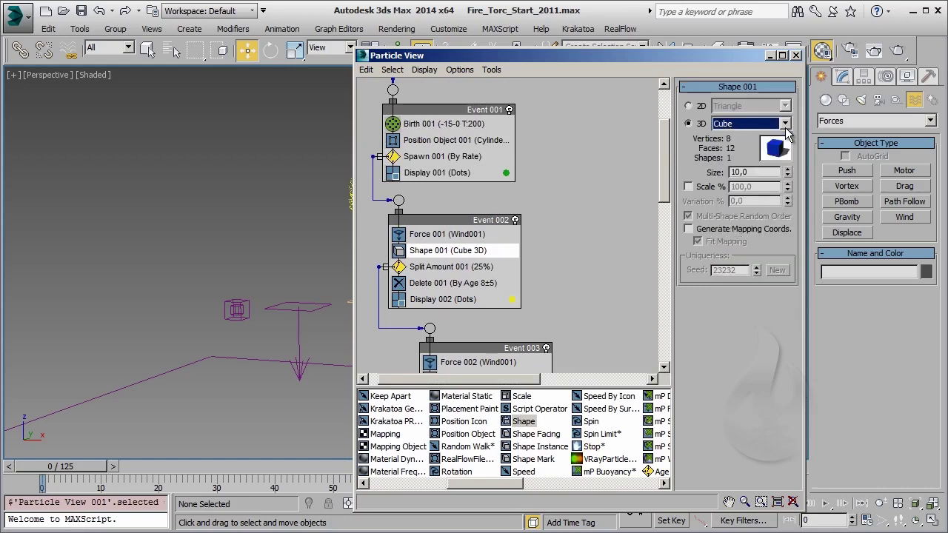
Set the cube size to 0,5 with Scale % enabled at 10% variation, then add Material Dynamic.
double_click(759, 173)
type("0,")
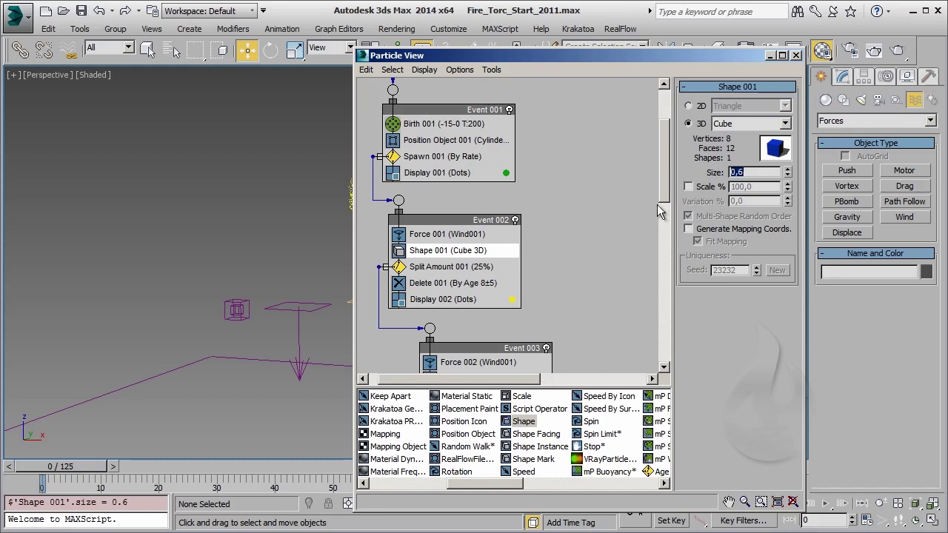
left_click(688, 186)
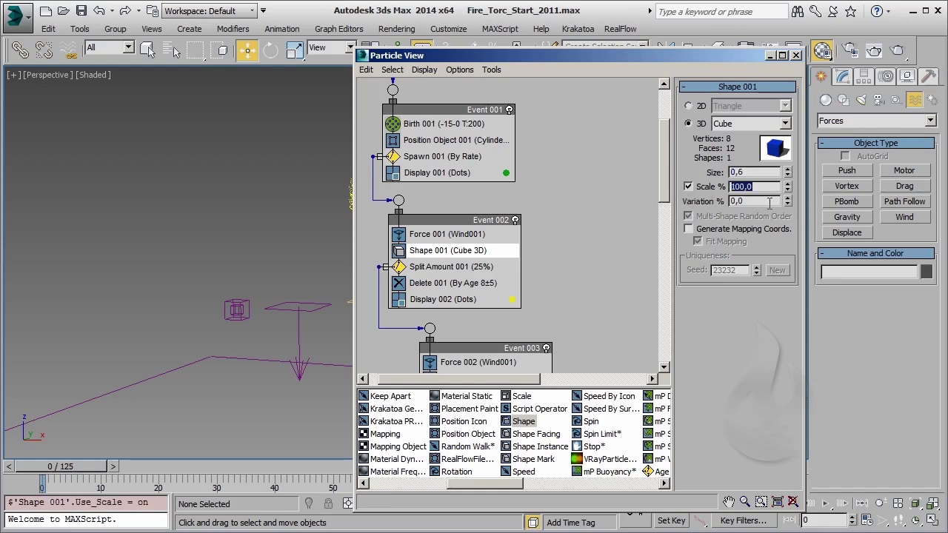
key("Tab")
type("10")
key("Return")
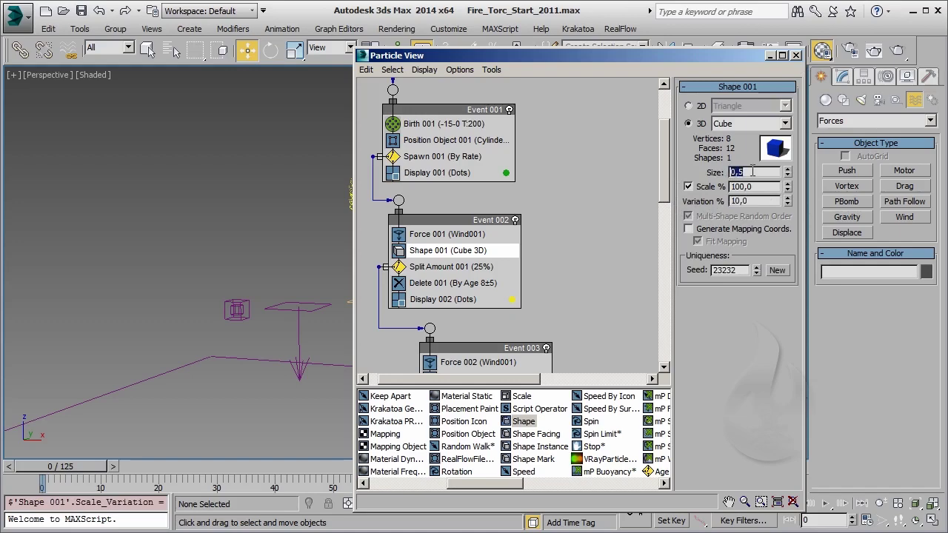
left_click_drag(396, 459, 431, 265)
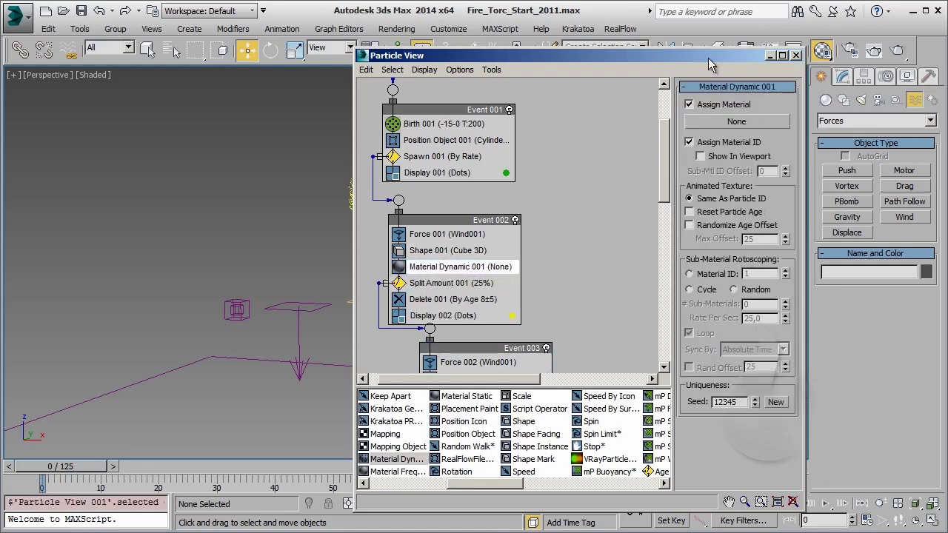
Assign an instance of Flame_1 to Material Dynamic 001 from the Material Editor.
left_click_drag(711, 46, 712, 69)
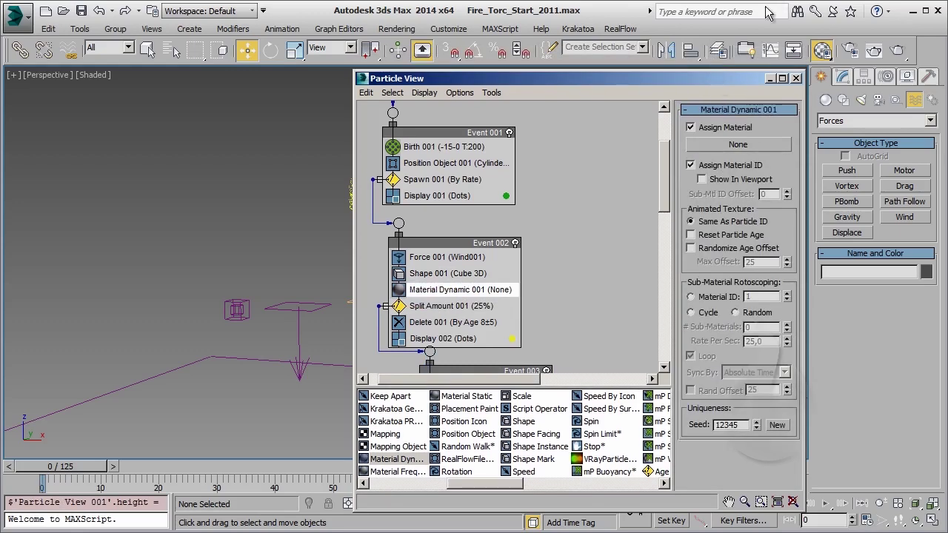
left_click(793, 50)
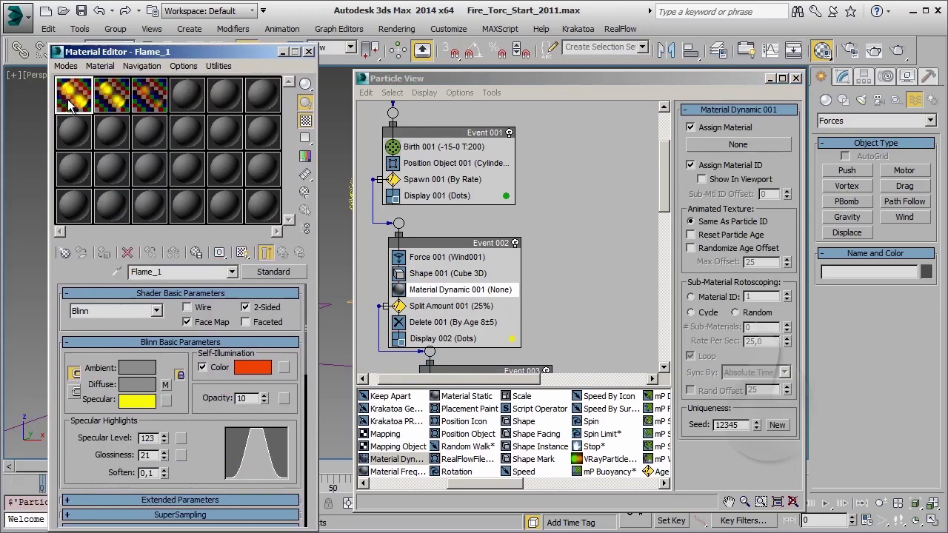
left_click_drag(70, 106, 738, 144)
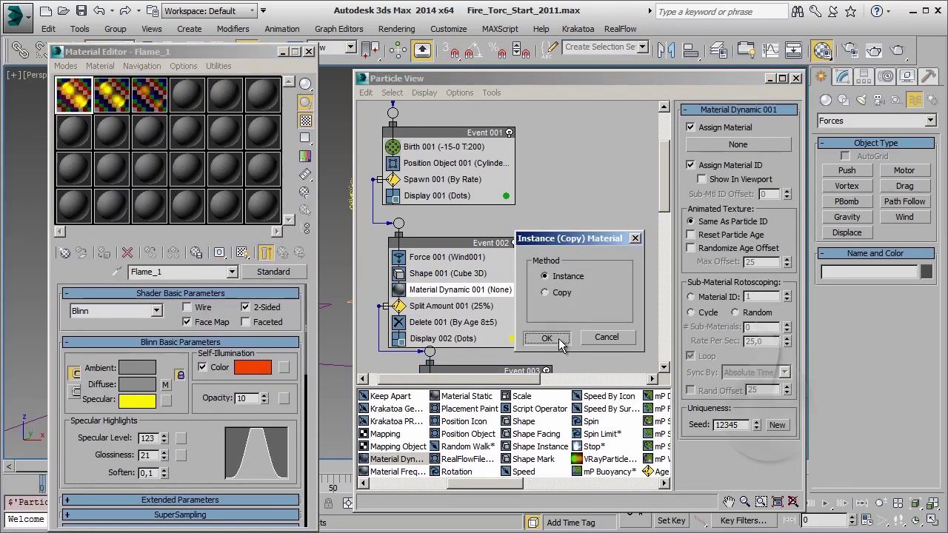
left_click(546, 338)
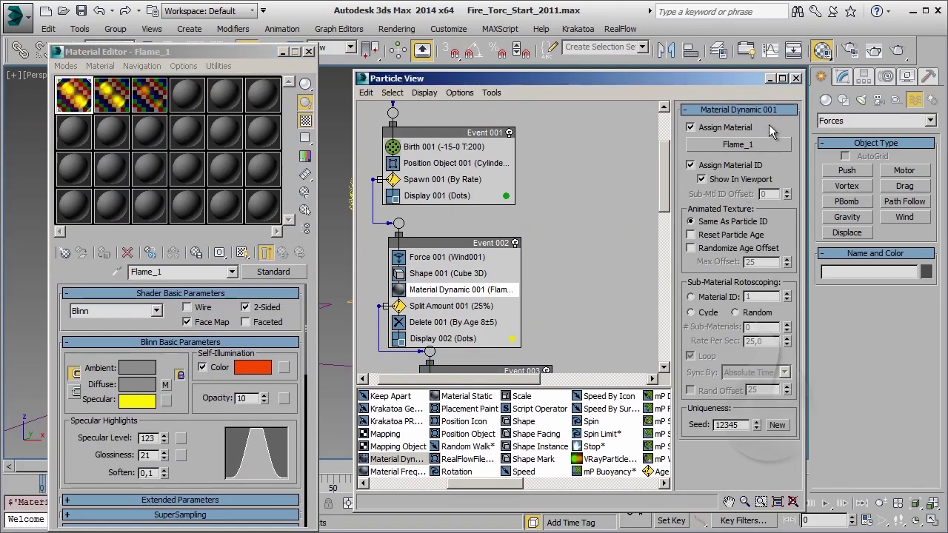
left_click(769, 78)
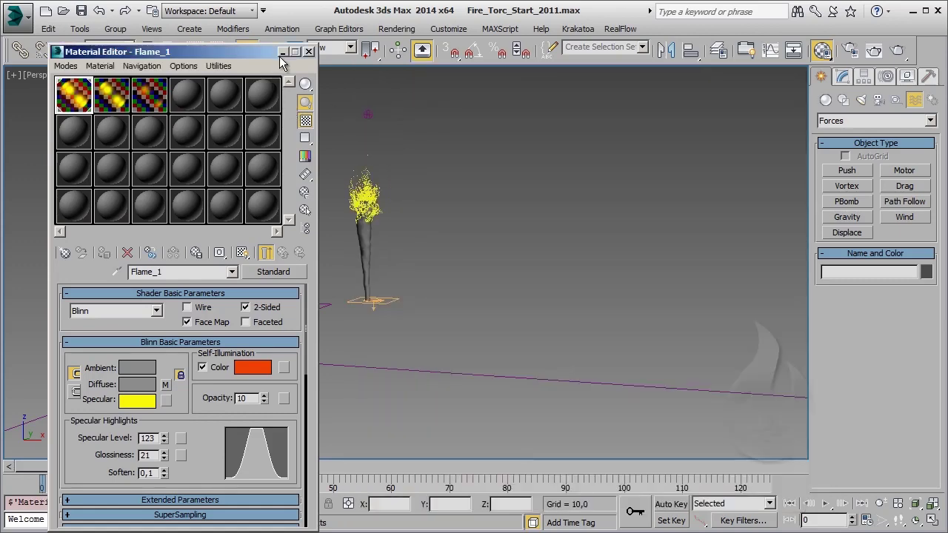
left_click(282, 51)
Set Display 002's particle type to Geometry.
key("6")
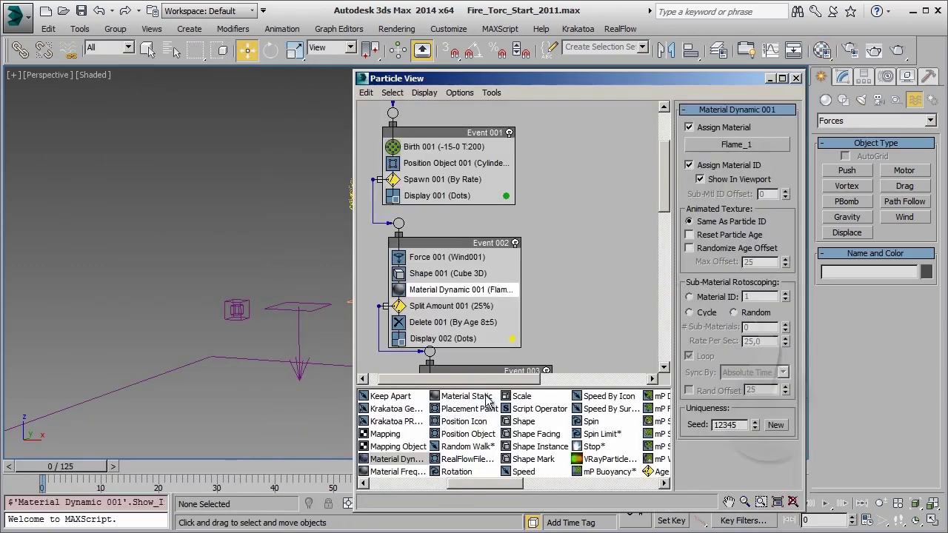
left_click(444, 336)
left_click(770, 132)
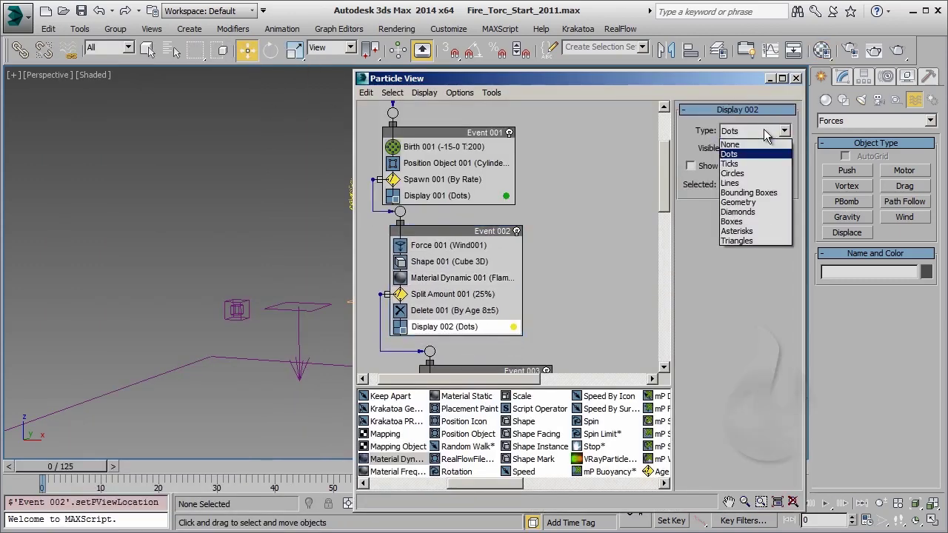
left_click(748, 202)
key("6")
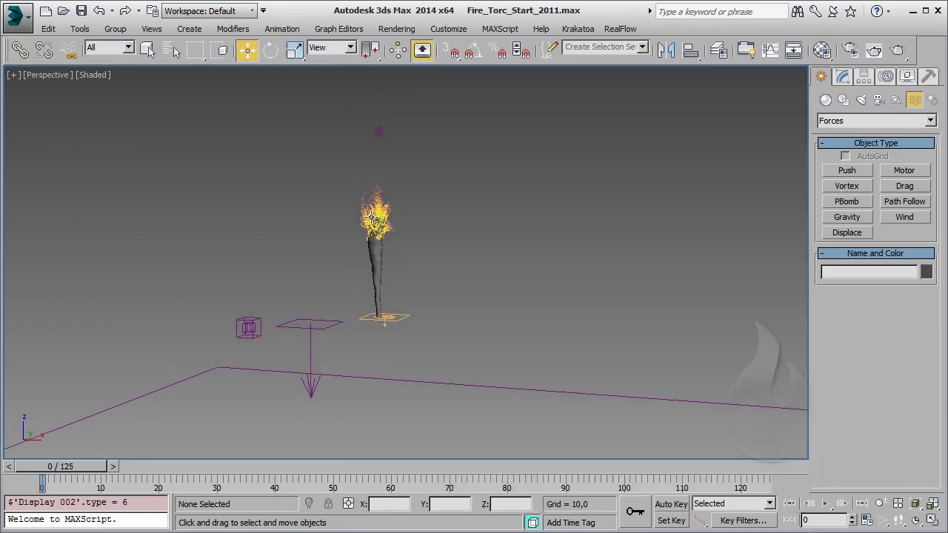
Zoom the viewport onto the torch's flame cubes, then reopen Particle View.
scroll(371, 216, "up", 5)
scroll(371, 216, "down", 3)
scroll(377, 228, "down", 2)
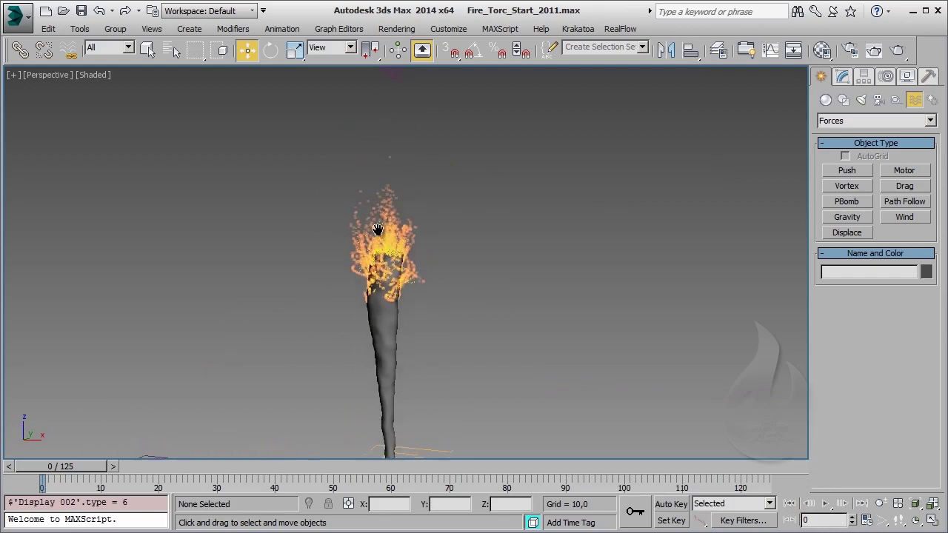
scroll(379, 228, "down", 2)
scroll(382, 226, "up", 1)
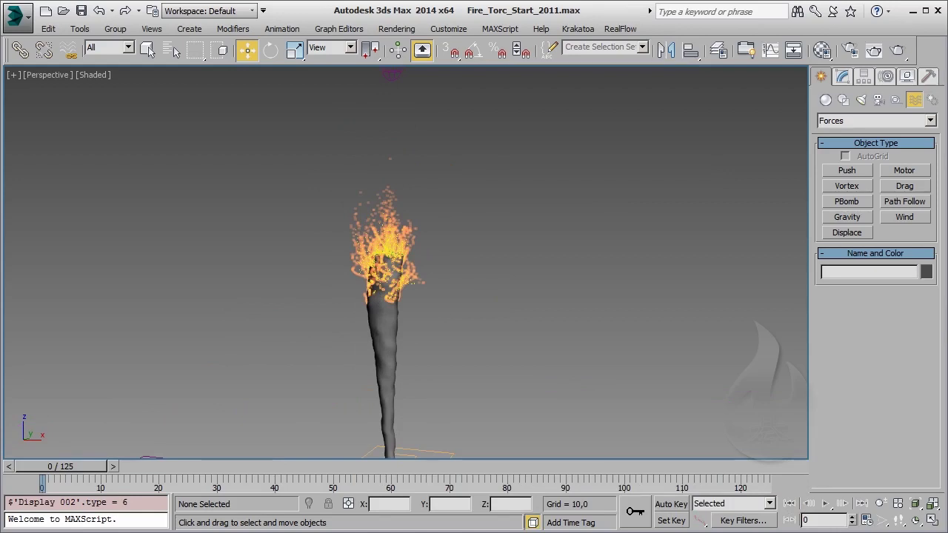
key("6")
scroll(429, 208, "down", 1)
scroll(429, 207, "down", 2)
Instance Event 002's cube Shape and Material Dynamic operators into Event 003.
left_click(432, 205)
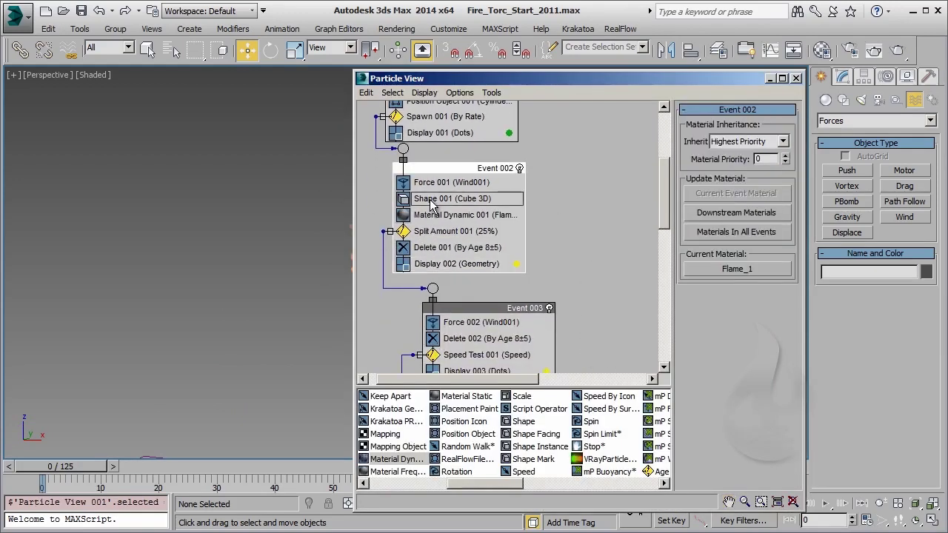
left_click(444, 214)
scroll(444, 215, "down", 2)
mouse_move(473, 144)
left_mouse_down()
mouse_move(510, 234)
mouse_move(518, 292)
left_mouse_up()
left_click(548, 348)
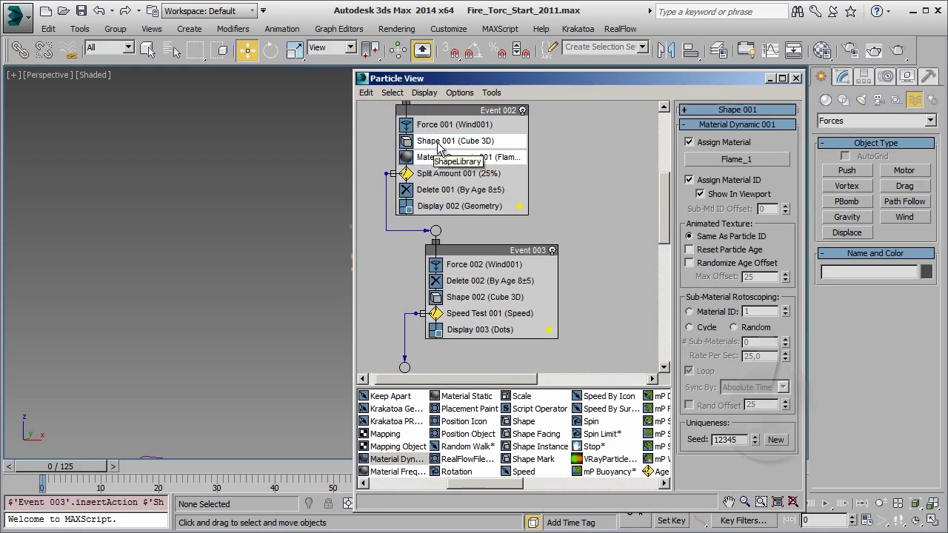
left_click(570, 218)
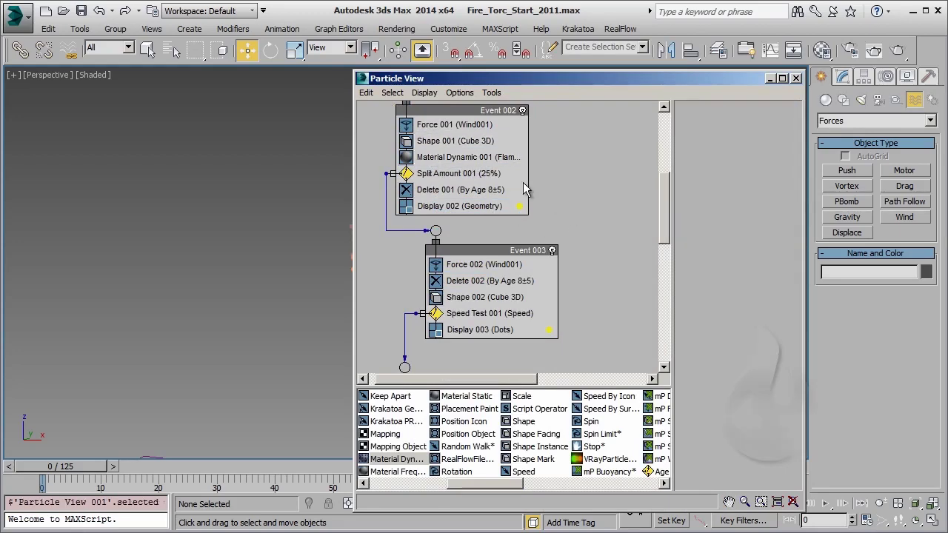
left_click(473, 141)
mouse_move(473, 156)
left_mouse_down()
mouse_move(539, 226)
mouse_move(518, 305)
left_mouse_up()
left_click(538, 342)
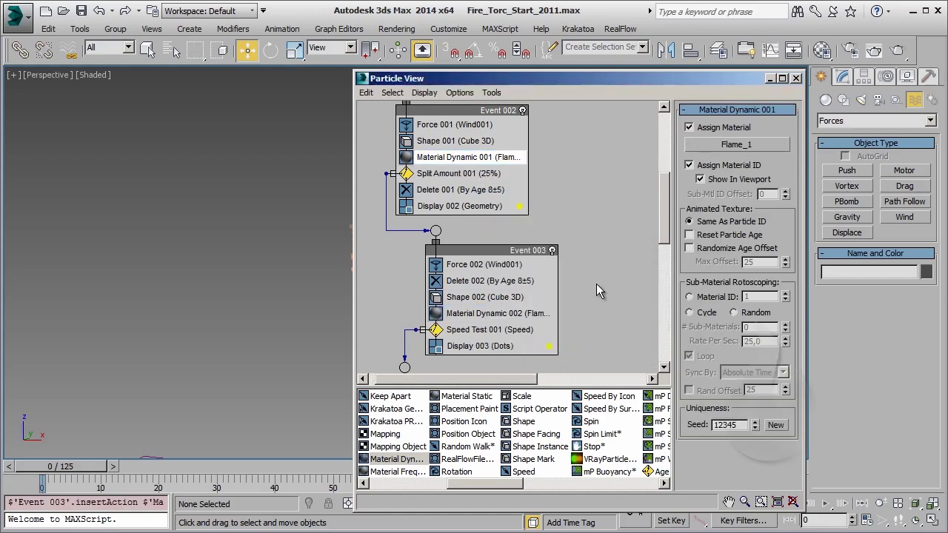
Assign the Flame_2 material as an instance to Material Dynamic 002 in Event 003.
middle_click_drag(596, 284, 594, 161)
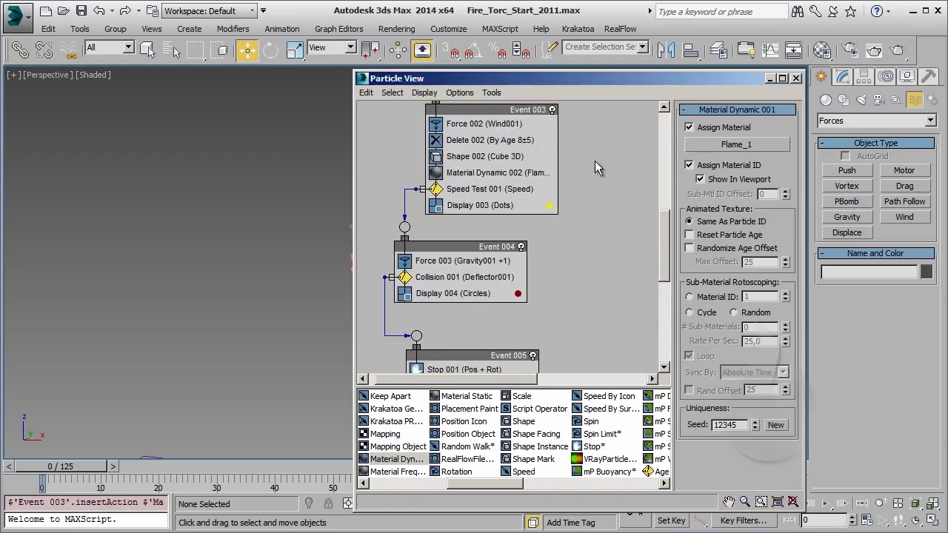
left_click(516, 180)
left_click(822, 50)
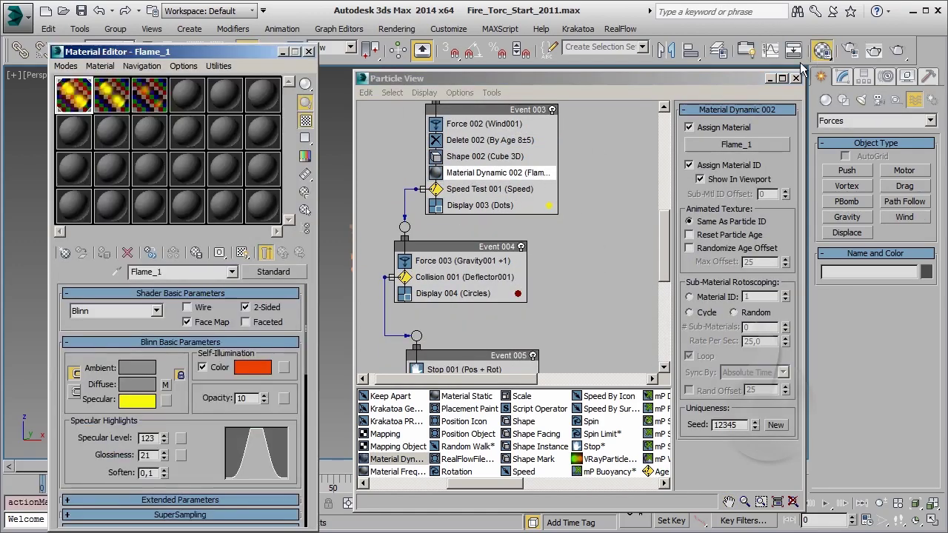
left_click_drag(113, 94, 744, 147)
left_click(545, 336)
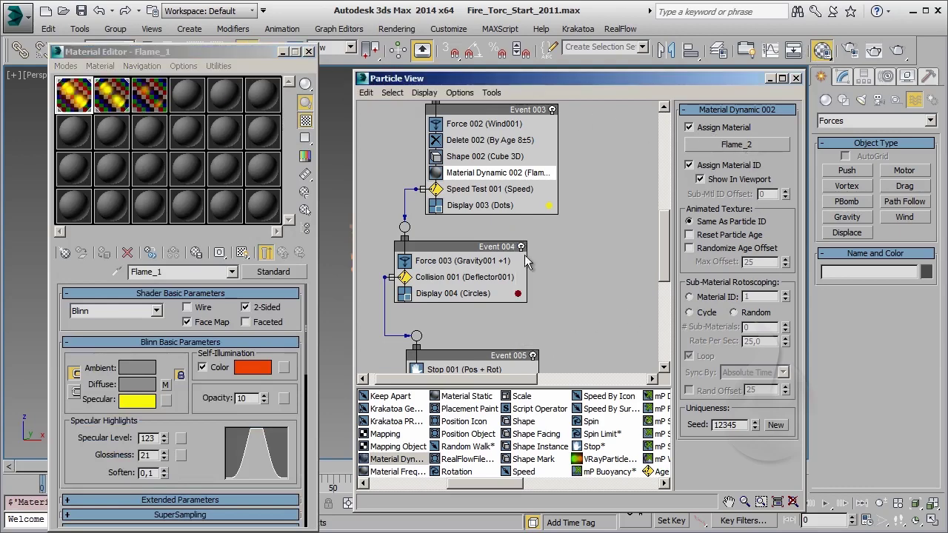
Instance the cube shape and flame material operators into Events 004 and 005.
left_click(492, 156)
left_click(495, 173, "ctrl")
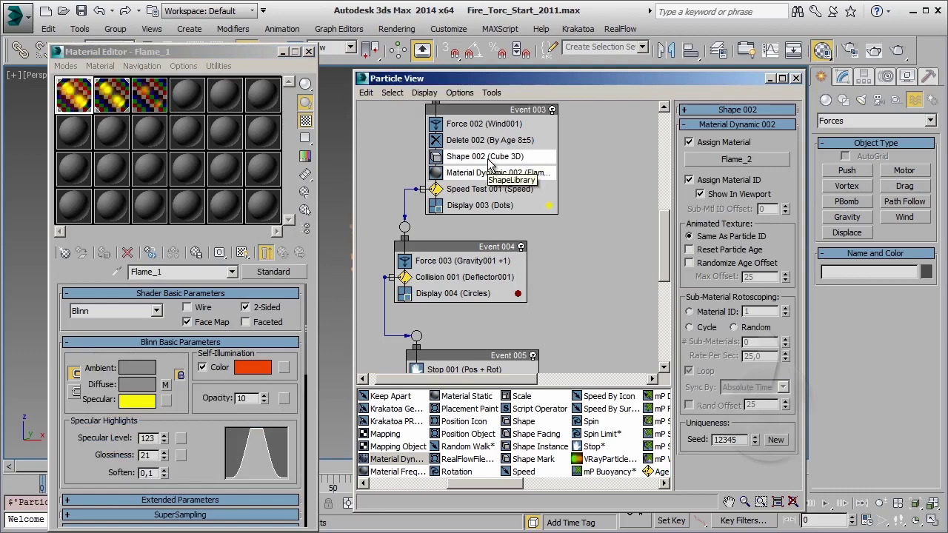
left_click_drag(488, 164, 490, 323)
left_click(546, 339)
scroll(577, 232, "down", 3)
left_click(455, 200)
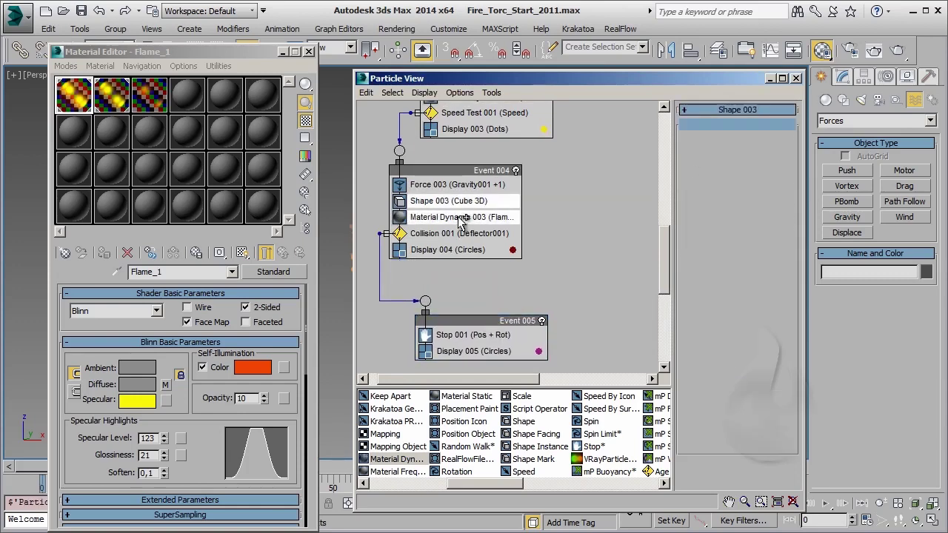
left_click(444, 217, "ctrl")
left_click_drag(444, 217, 474, 334, "shift")
left_click(544, 342)
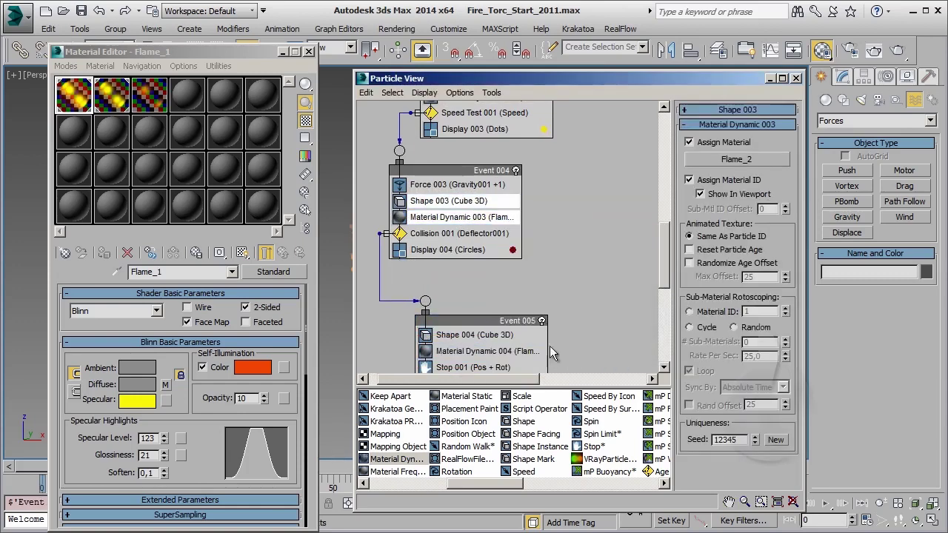
Add a Scale operator instance to Event 005, re-placing the shape and material instances below it.
scroll(570, 326, "down", 2)
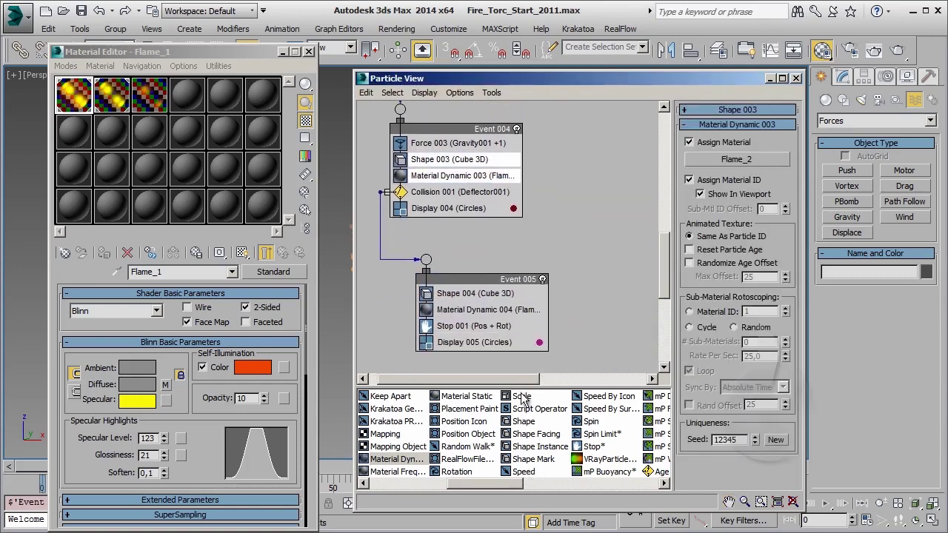
mouse_move(522, 398)
left_mouse_down()
mouse_move(437, 190)
mouse_move(509, 303)
left_mouse_up()
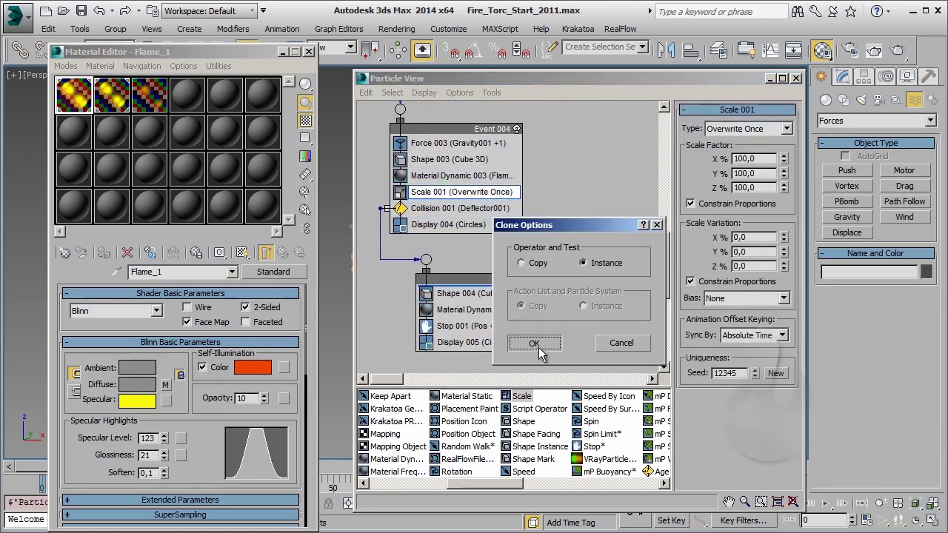
left_click(538, 347)
left_click(489, 325)
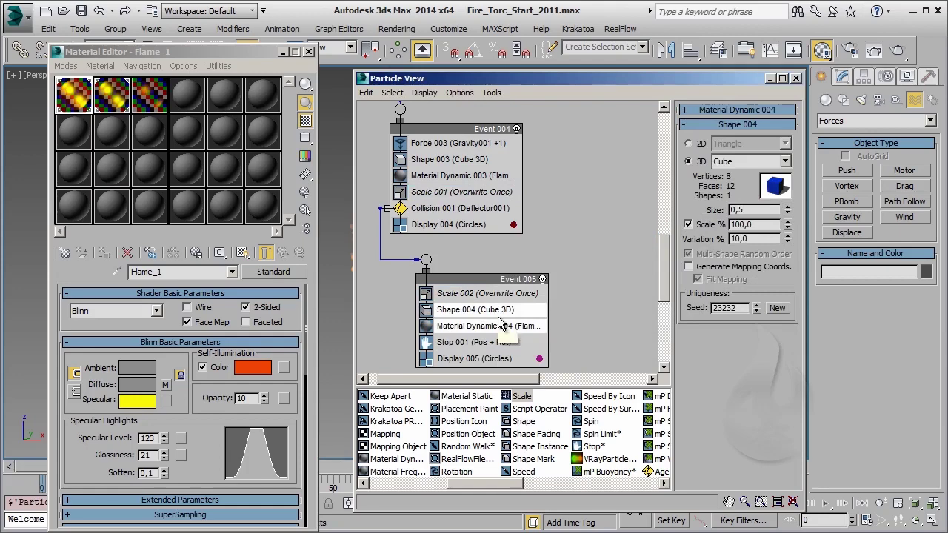
right_click(499, 323)
left_click(518, 410)
left_click(459, 175)
left_click(449, 159, "ctrl")
left_click_drag(450, 160, 494, 297)
left_click(530, 344)
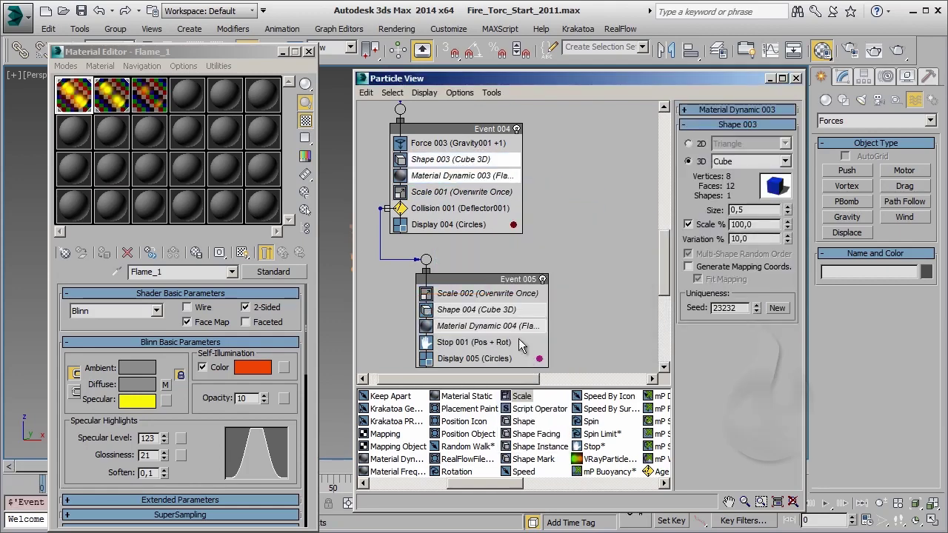
Set the shared cube size to 0,4 and assign Flame_2 to Event 004's material operator.
left_click(506, 293)
left_click(453, 162)
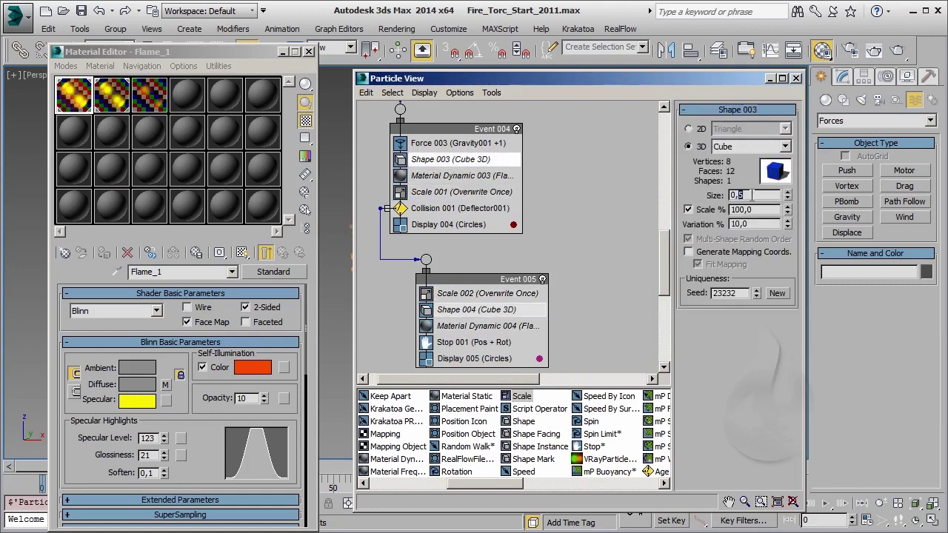
double_click(751, 195)
type("0,4")
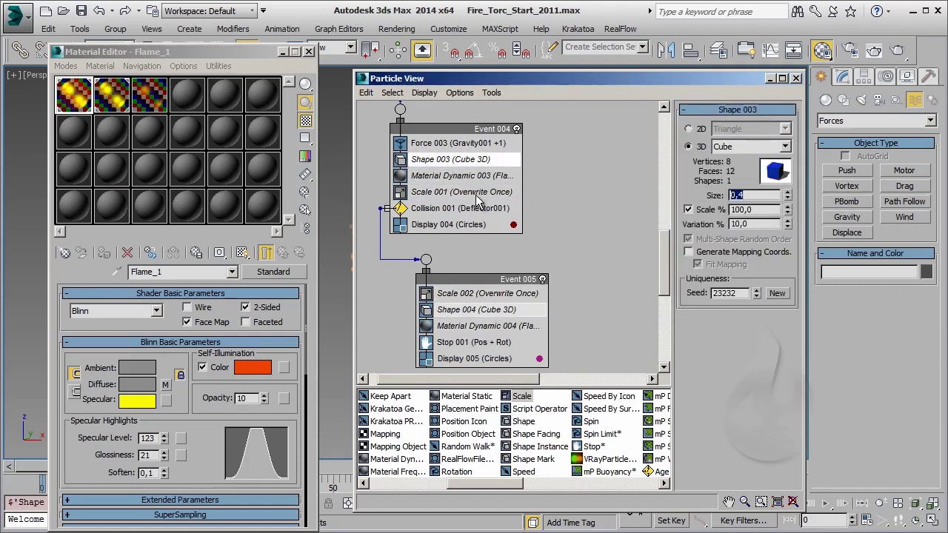
left_click(463, 176)
left_click_drag(693, 123, 736, 144)
left_click(552, 337)
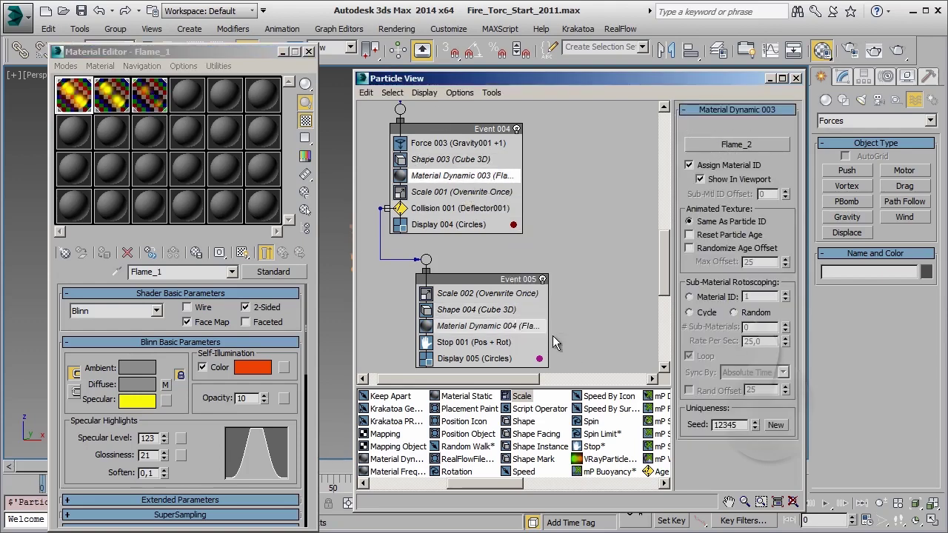
scroll(554, 310, "up", 3)
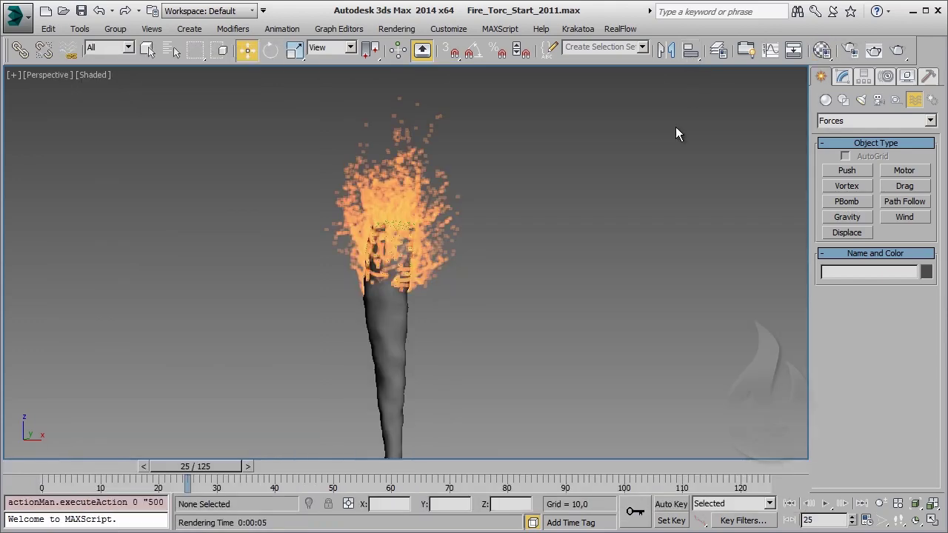
Turn on Safe Frame, zoom in, and render frame 25 of the torch fire.
key("shift+f")
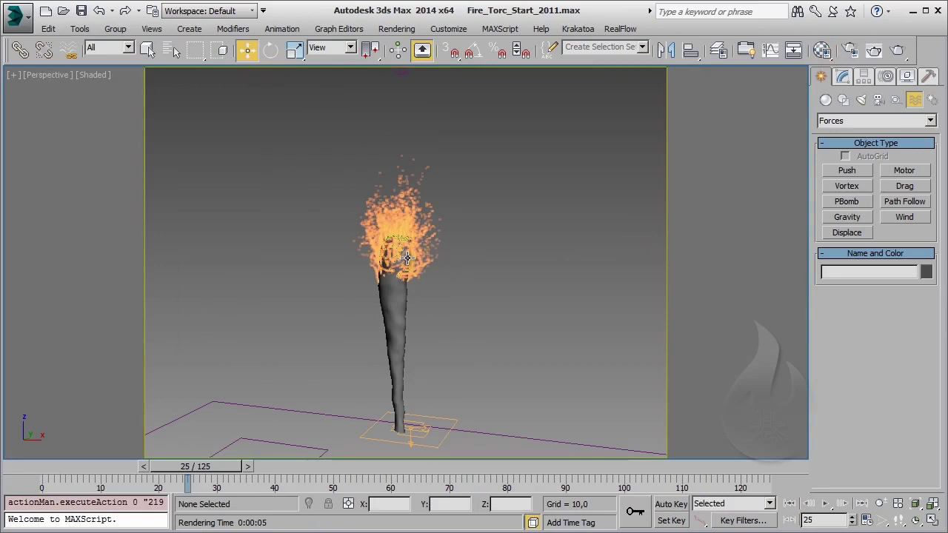
scroll(406, 258, "up", 2)
scroll(409, 259, "up", 1)
scroll(414, 262, "up", 2)
scroll(420, 264, "up", 2)
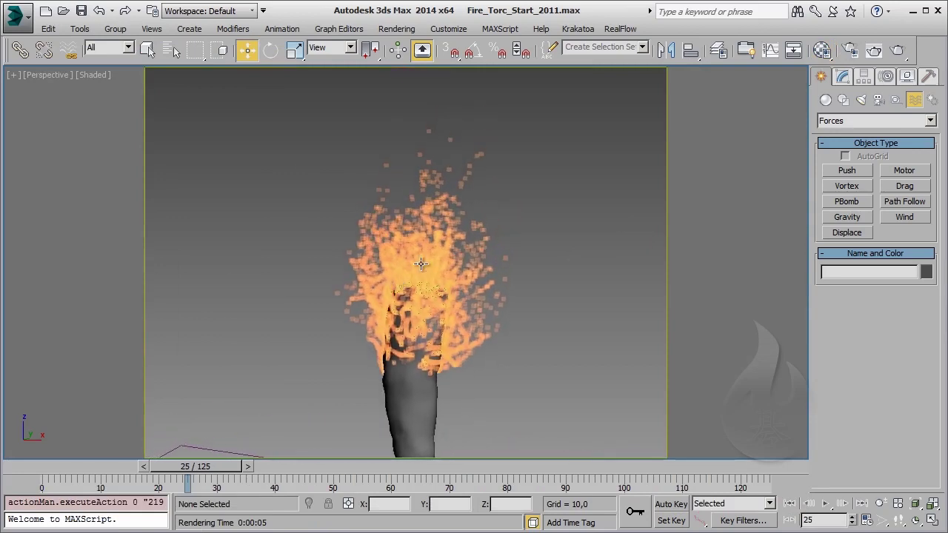
left_click(874, 50)
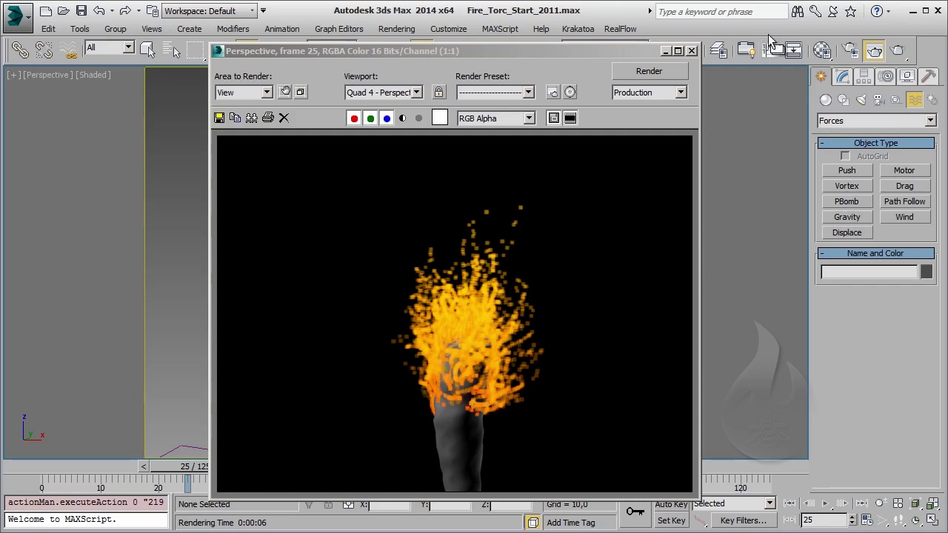
left_click(691, 50)
Set Motion Blur to Image in the properties of all Particle View events.
key("6")
scroll(561, 240, "down", 2)
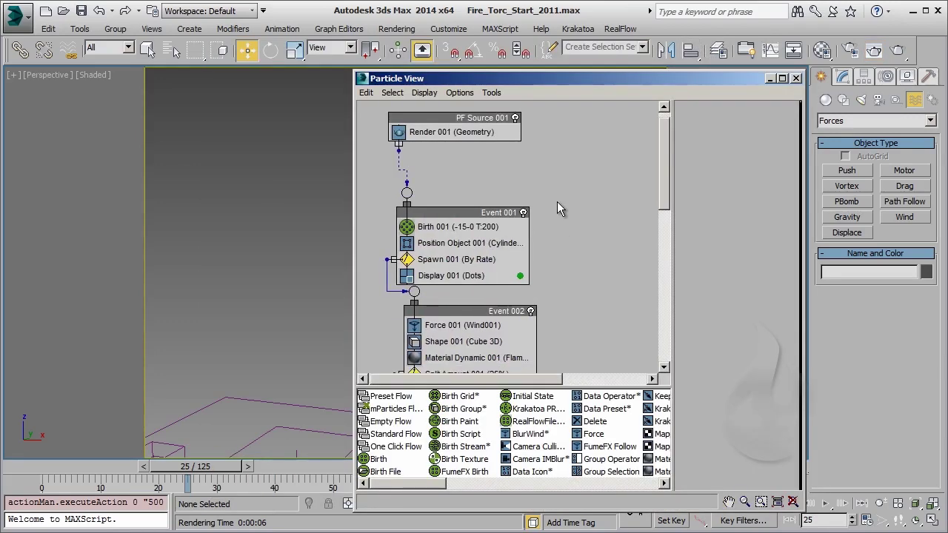
scroll(557, 215, "down", 2)
left_click_drag(498, 363, 350, 103)
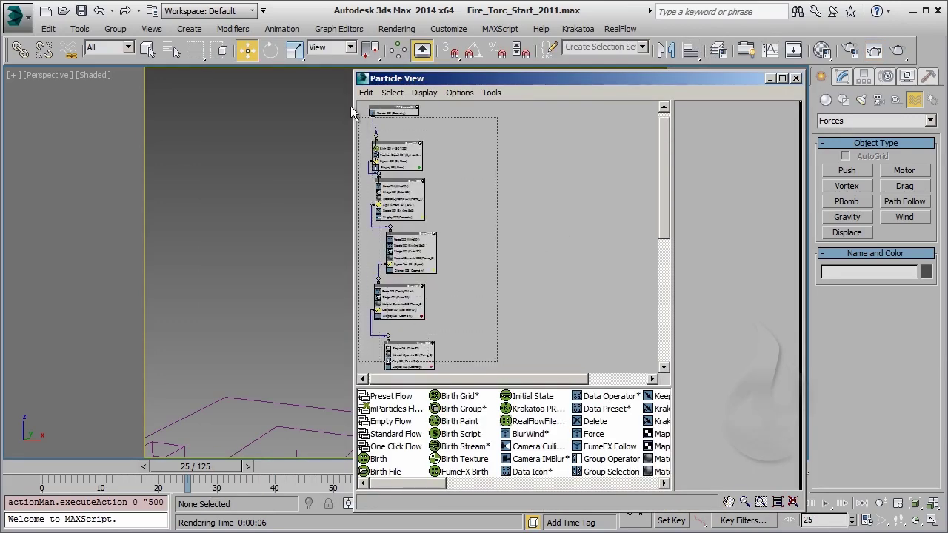
right_click(399, 117)
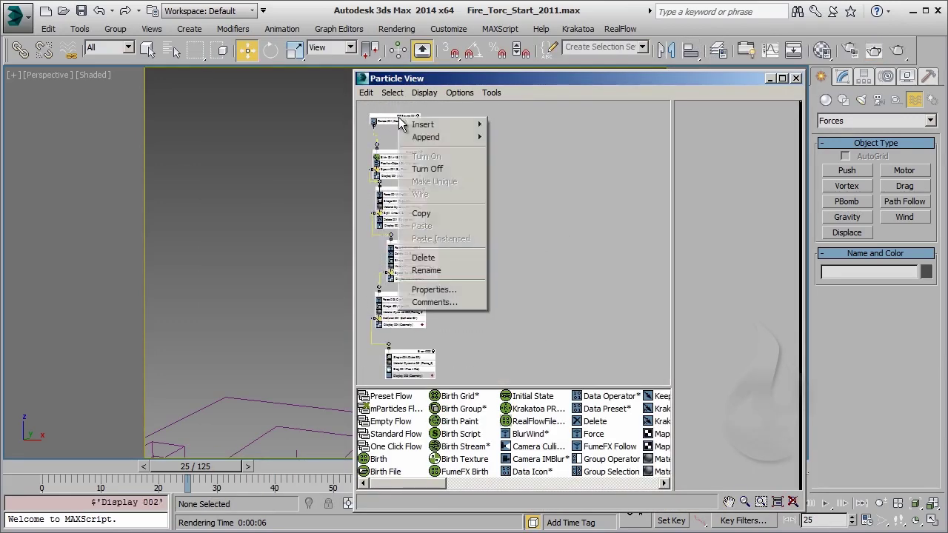
left_click(464, 294)
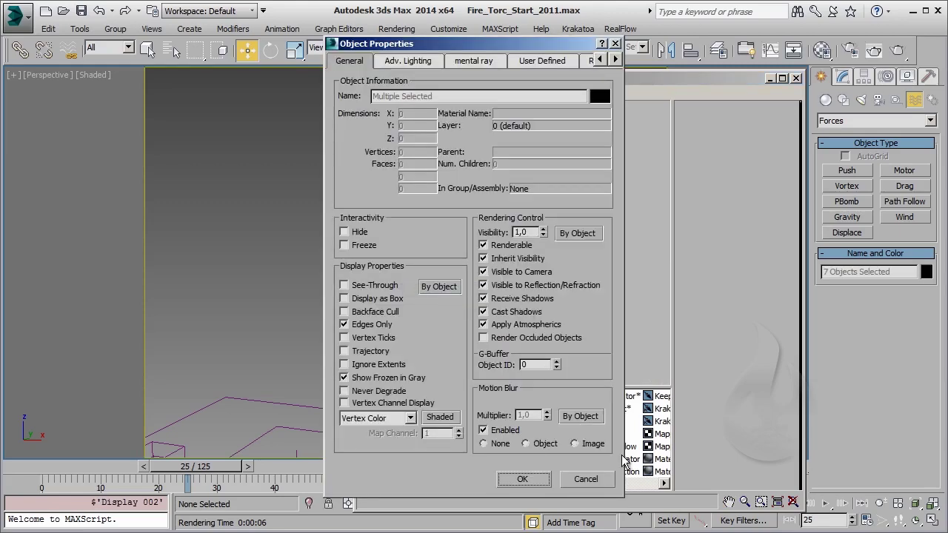
left_click(582, 447)
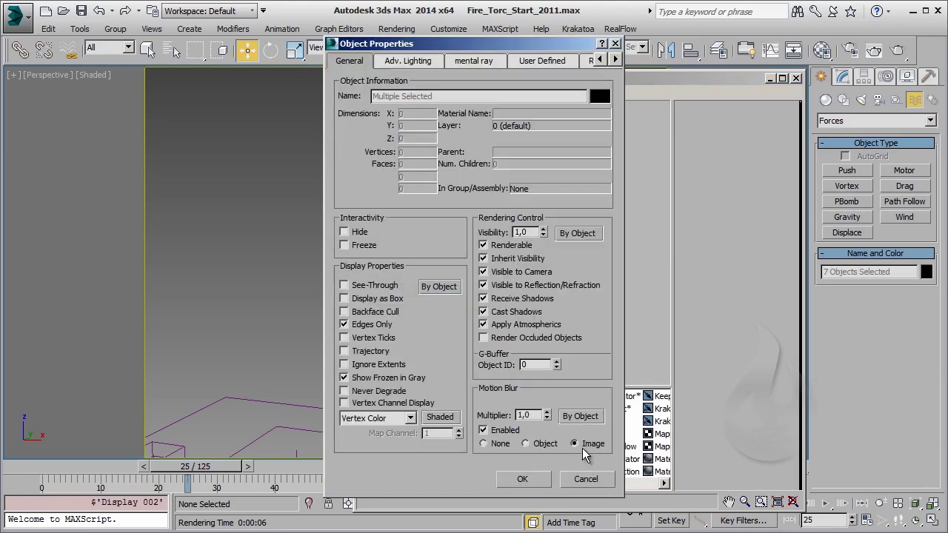
left_click(522, 479)
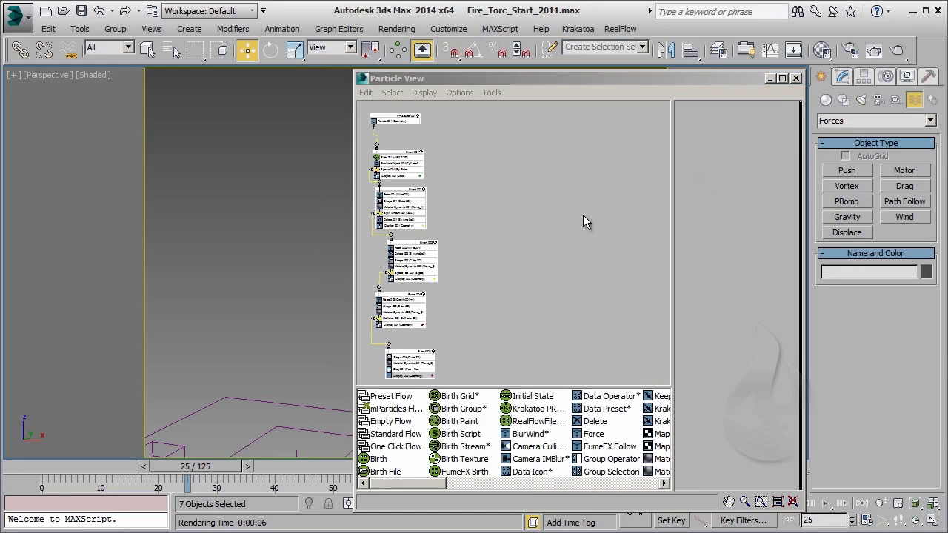
Close Particle View and render the torch fire with motion blur.
left_click(796, 78)
left_click(517, 276)
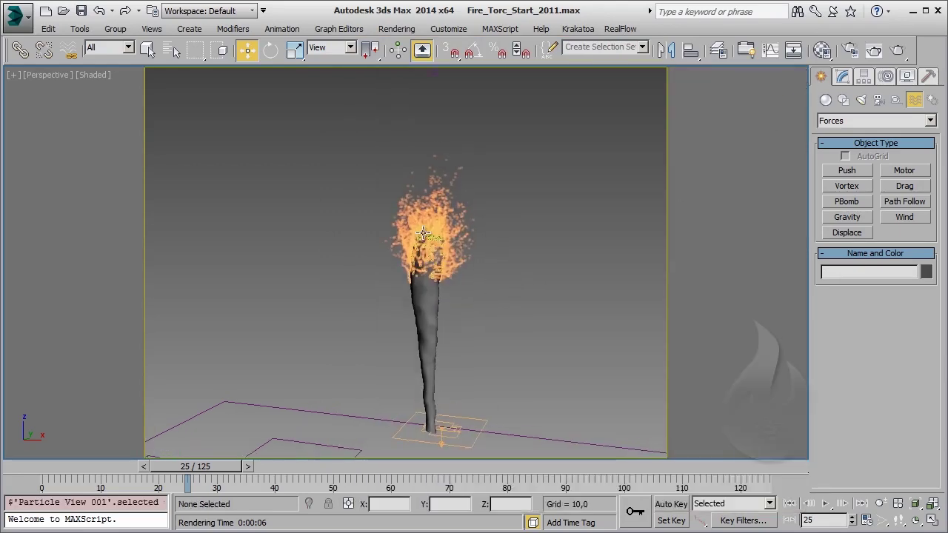
scroll(489, 185, "up", 5)
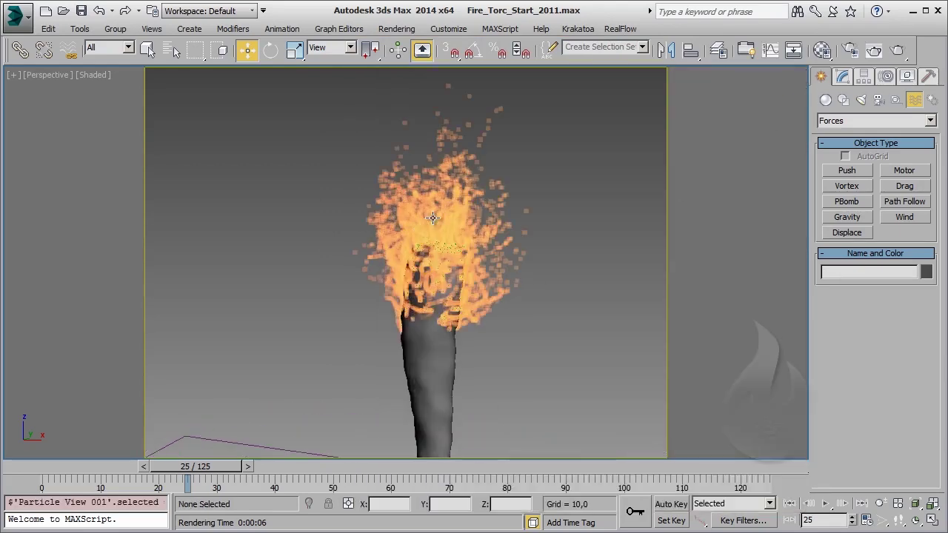
left_click(874, 49)
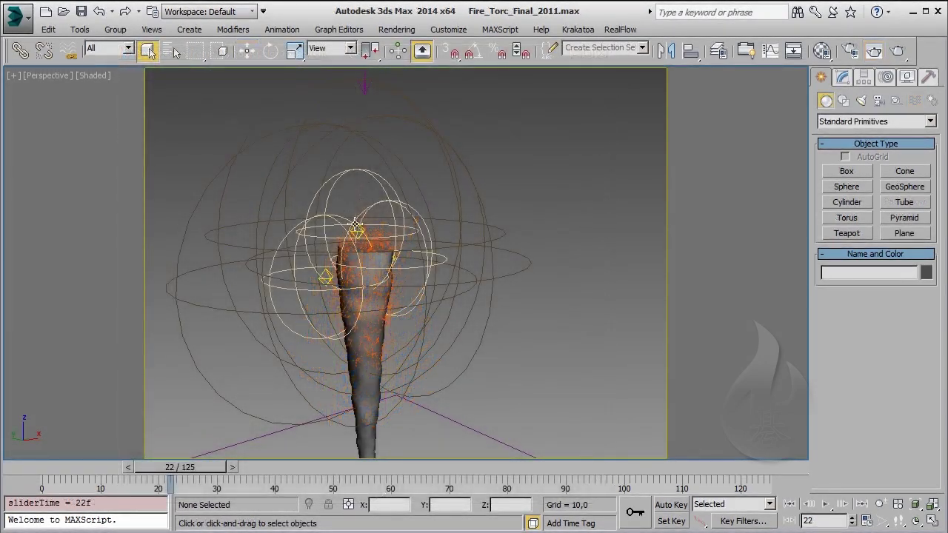
Inspect Omni001's intensity and colour settings, then render the torch fire at frame 22.
left_click(357, 231)
left_click(842, 78)
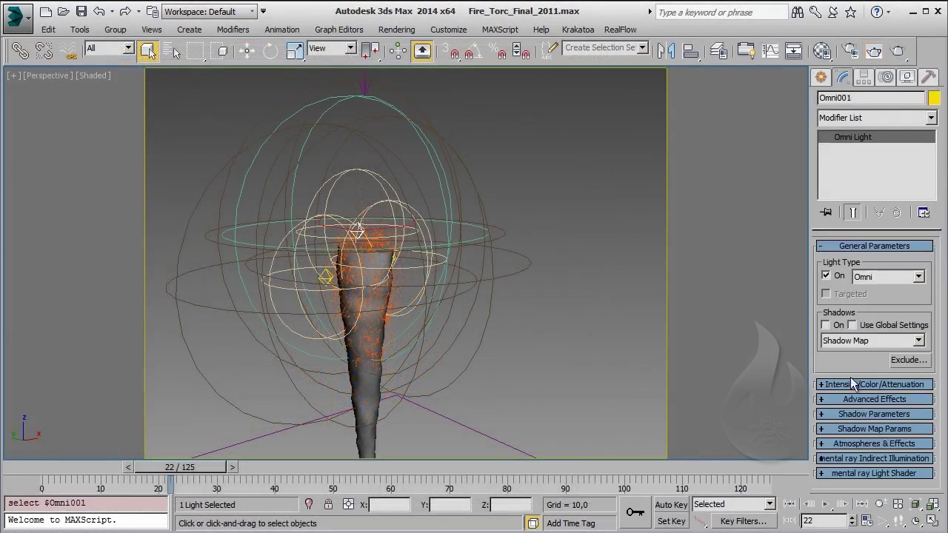
left_click(855, 385)
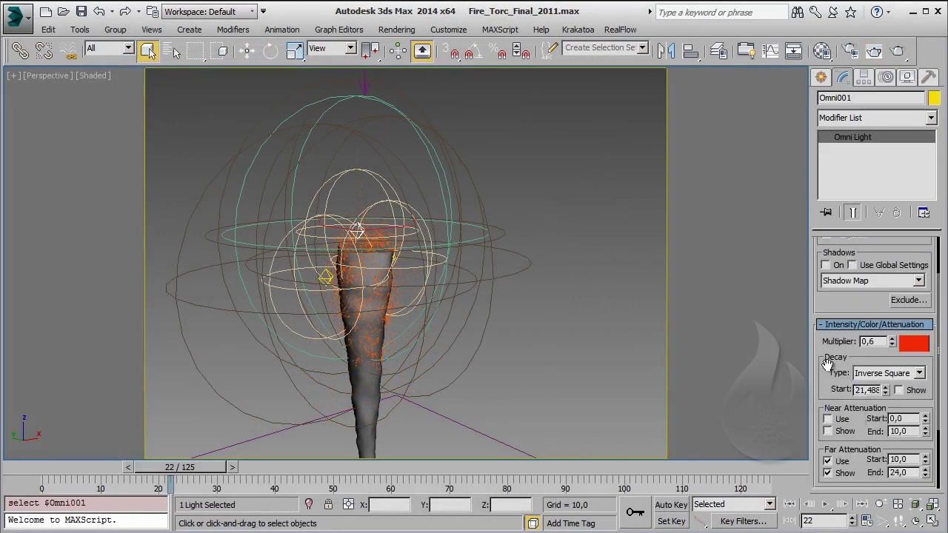
left_click(605, 156)
left_click(874, 50)
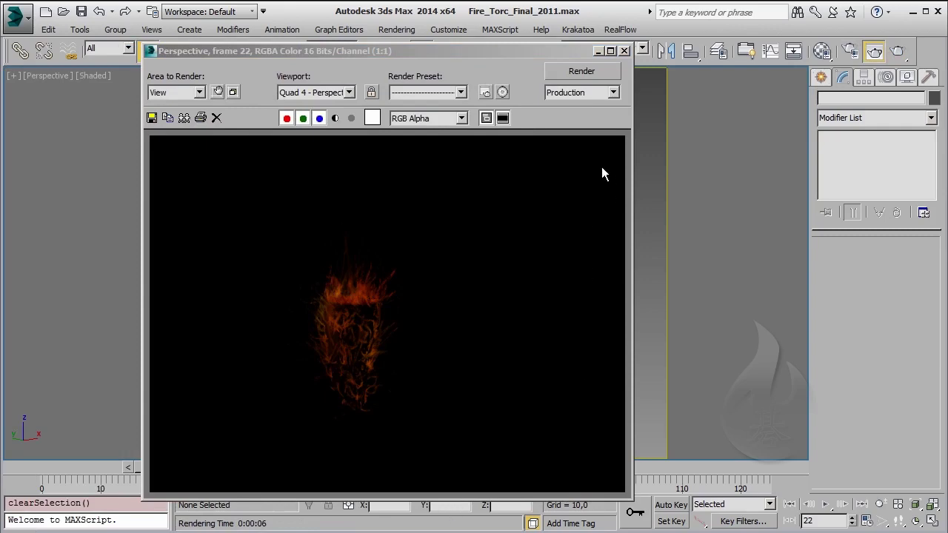
left_click(624, 51)
Orbit toward the torch, move to frame 42, and render it.
mouse_move(356, 295)
middle_mouse_down("alt")
mouse_move(360, 281)
mouse_move(444, 275)
middle_mouse_up("alt")
left_click_drag(180, 466, 316, 474)
mouse_move(559, 333)
middle_mouse_down("alt")
mouse_move(505, 367)
mouse_move(527, 329)
middle_mouse_up("alt")
left_click(897, 50)
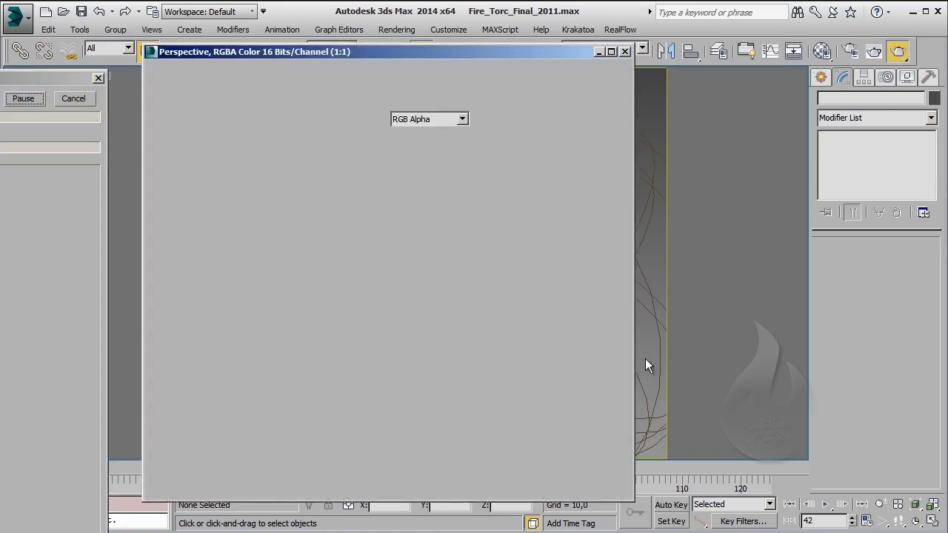